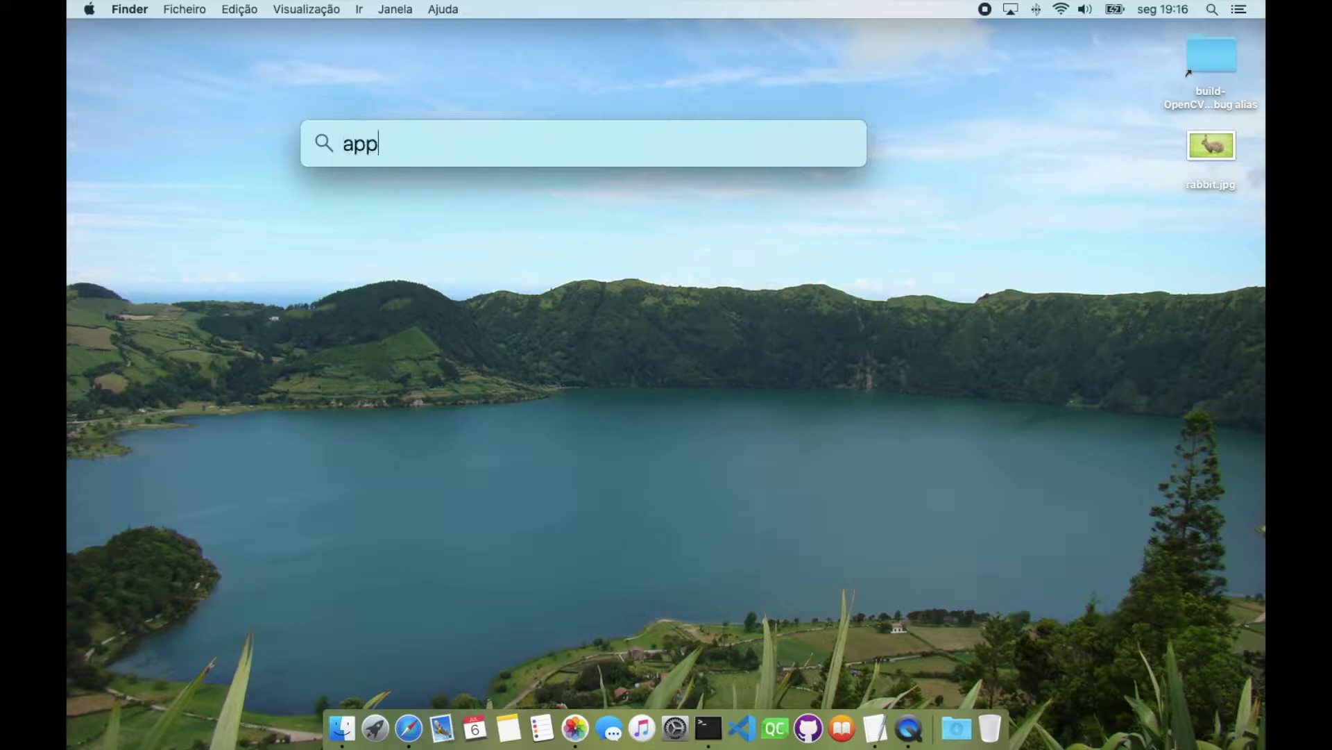
- Open the App Store, search for "xcode" to check its listing, and close the store window
{"action": "type", "text": "st"}
{"action": "key", "text": "Return"}
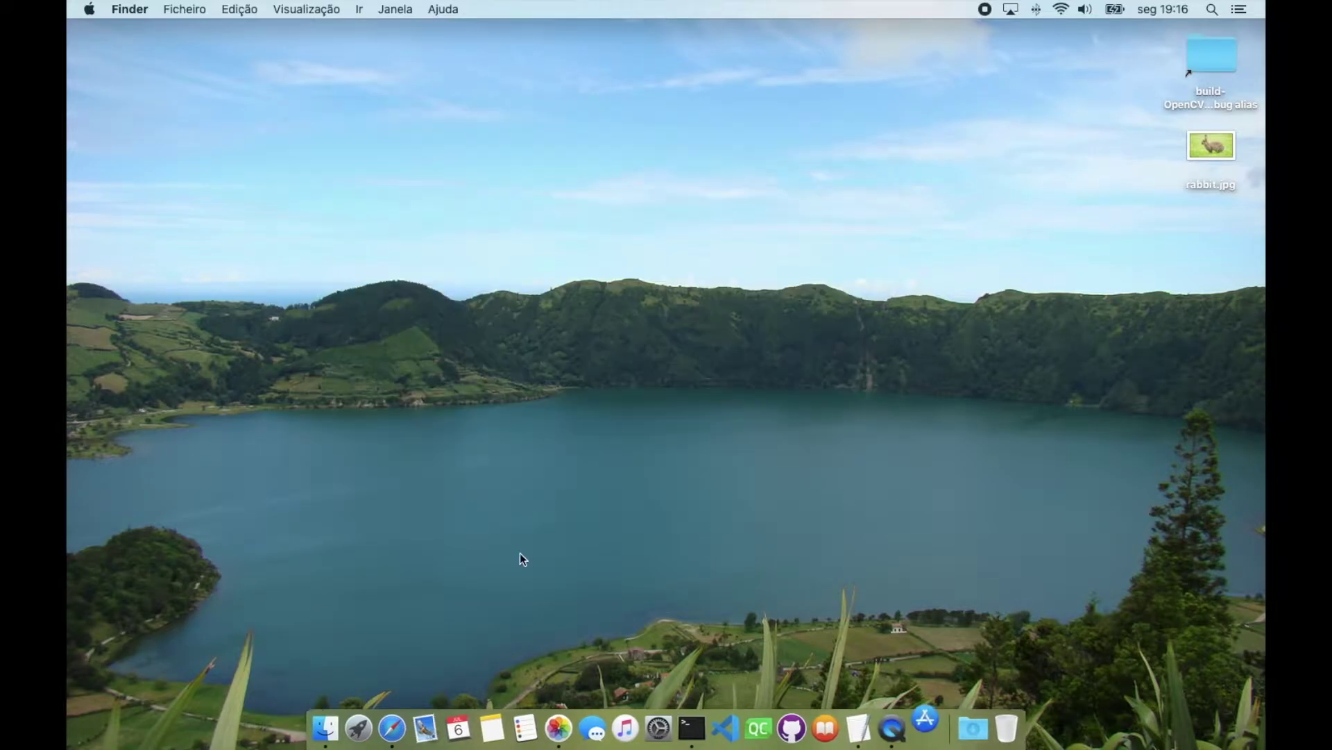
{"action": "left_click", "coordinate": [242, 80]}
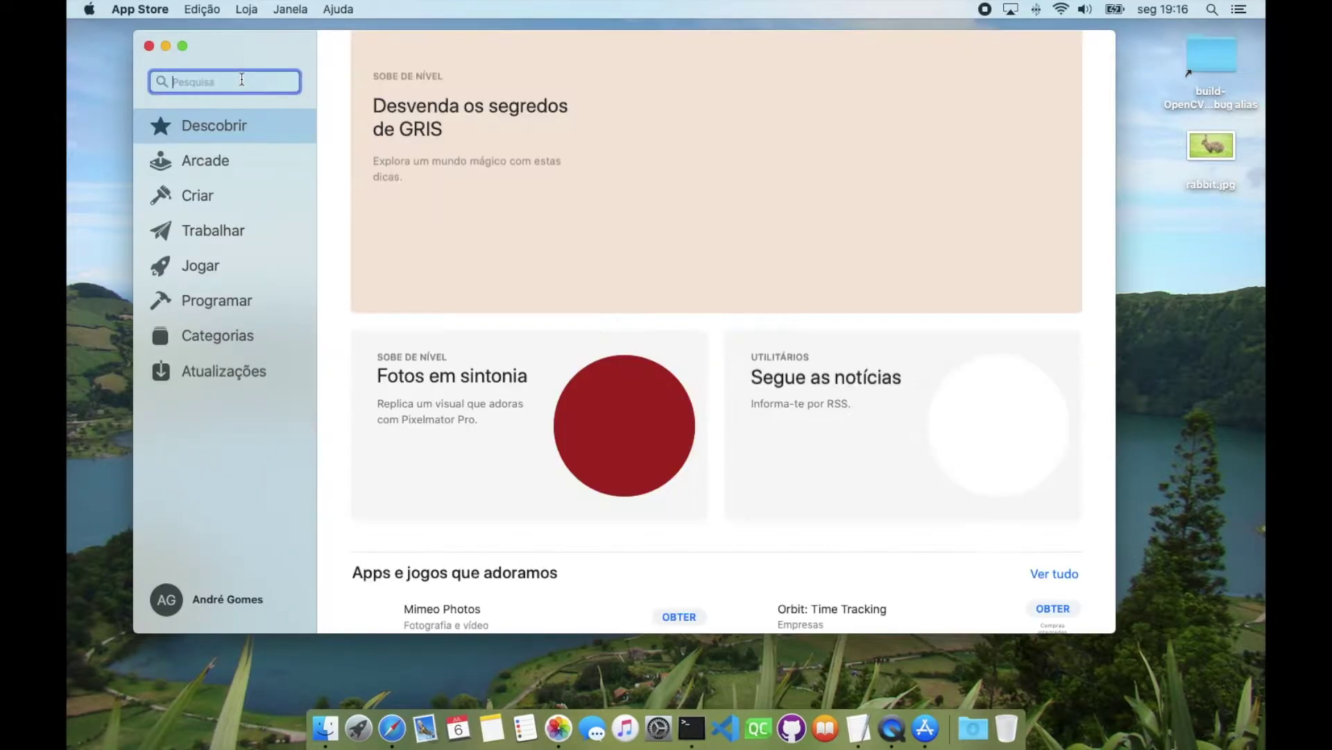
{"action": "type", "text": "xcode"}
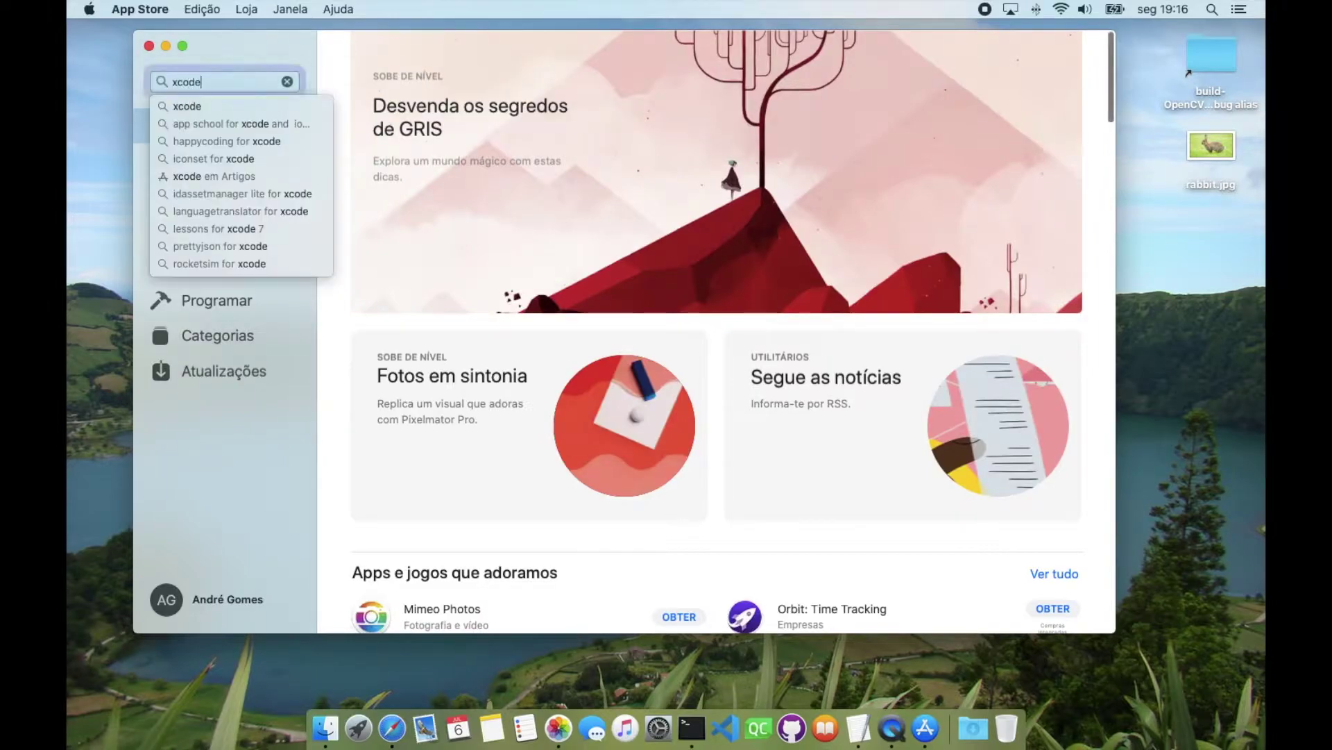
{"action": "key", "text": "Return"}
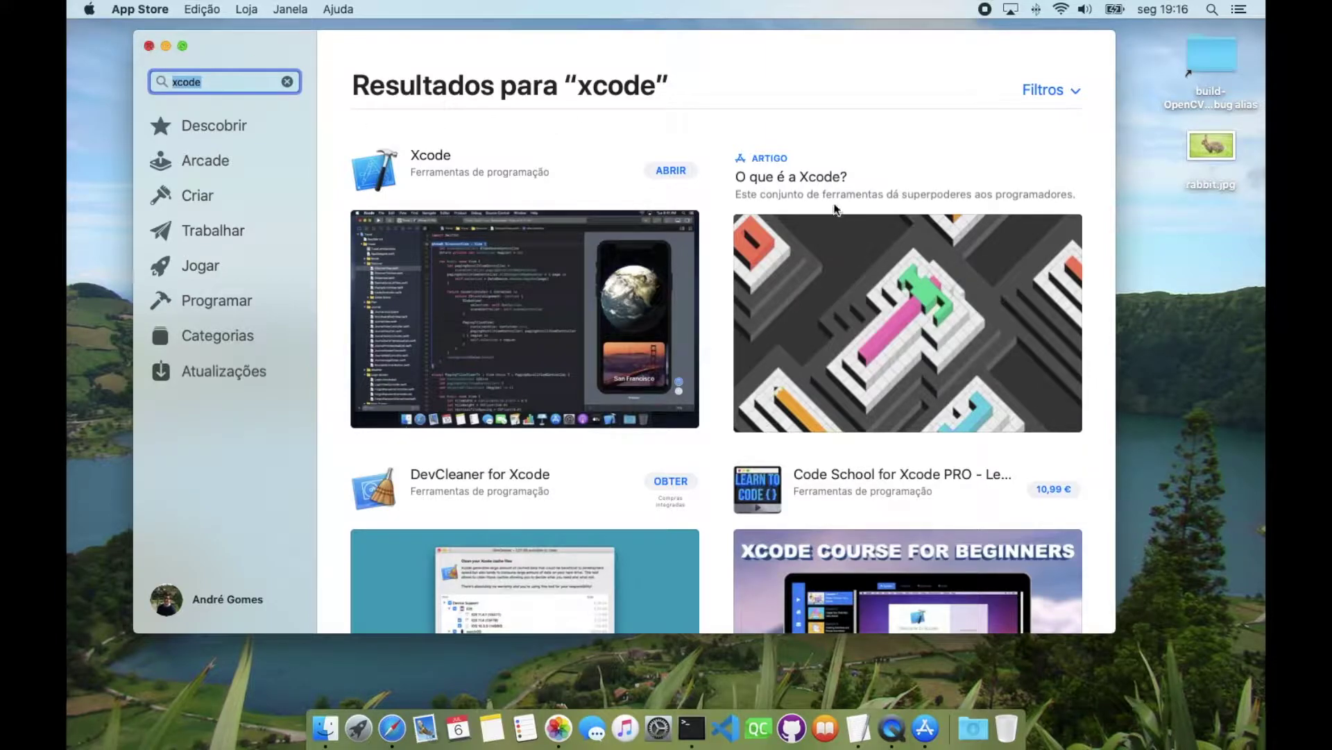
{"action": "left_click", "coordinate": [149, 46]}
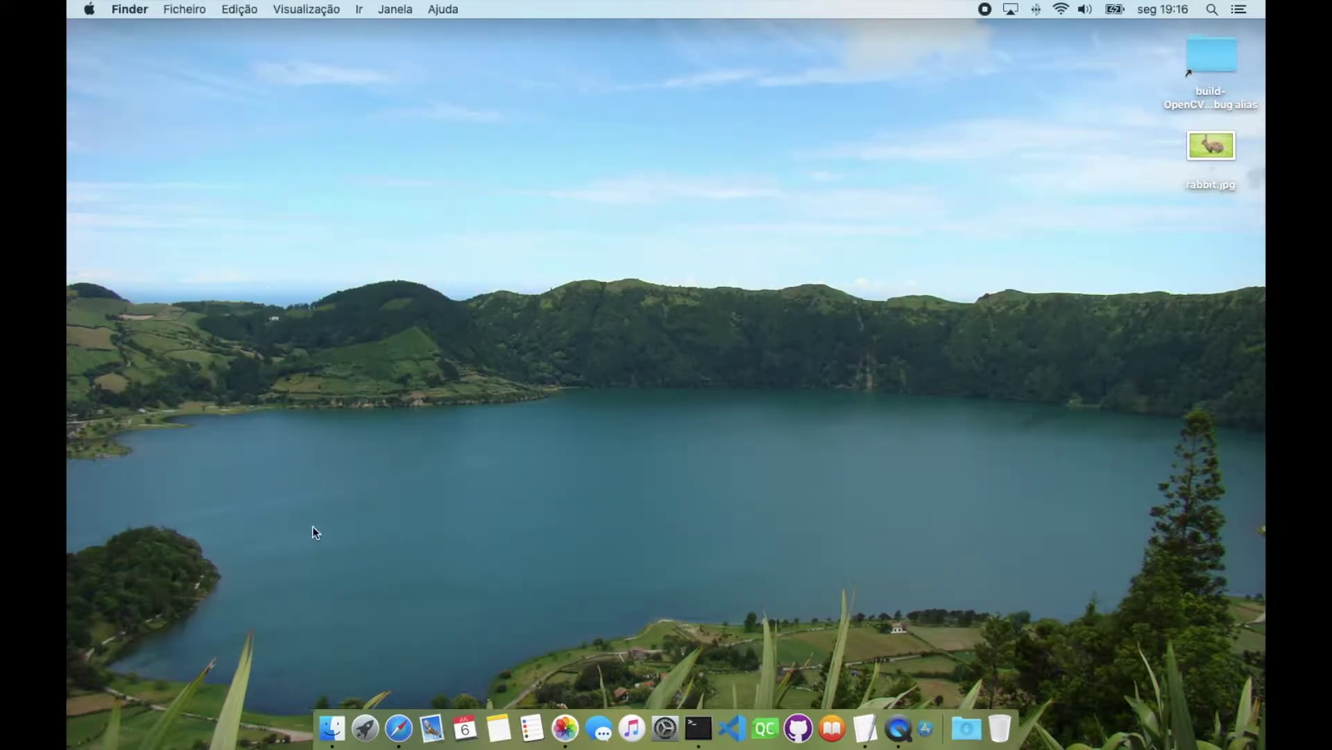
- Switch to Safari, go to the CMake website's download page and find the Mac OS X binaries of latest release 3.17.3
{"action": "left_click", "coordinate": [413, 706]}
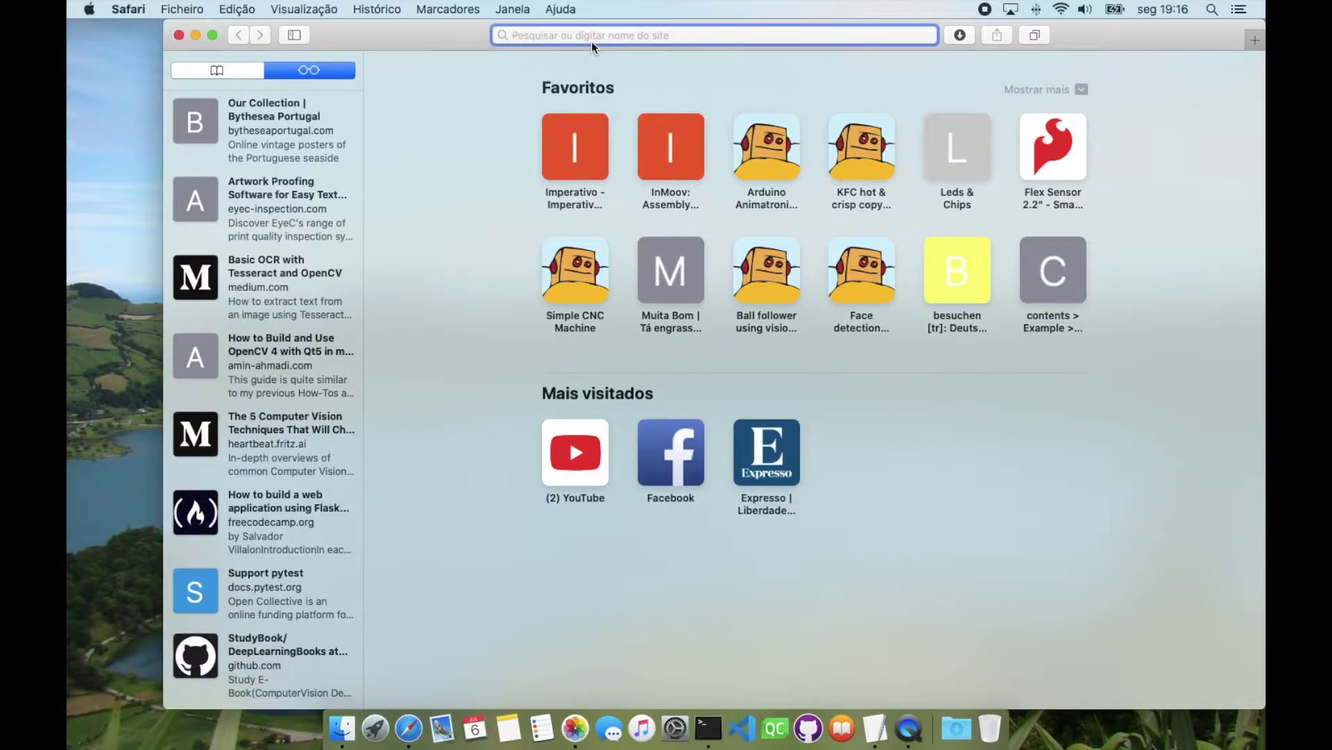
{"action": "type", "text": "cmake"}
{"action": "key", "text": "Return"}
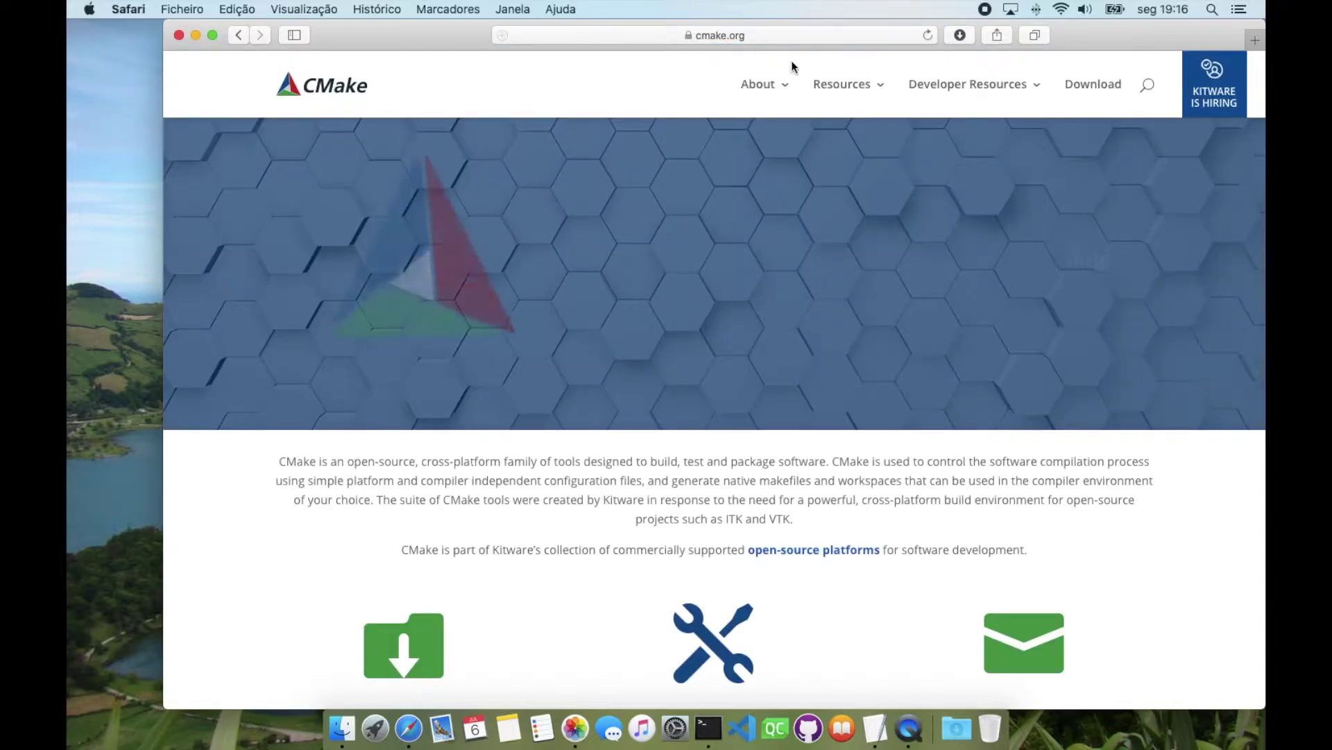
{"action": "left_click", "coordinate": [1105, 86]}
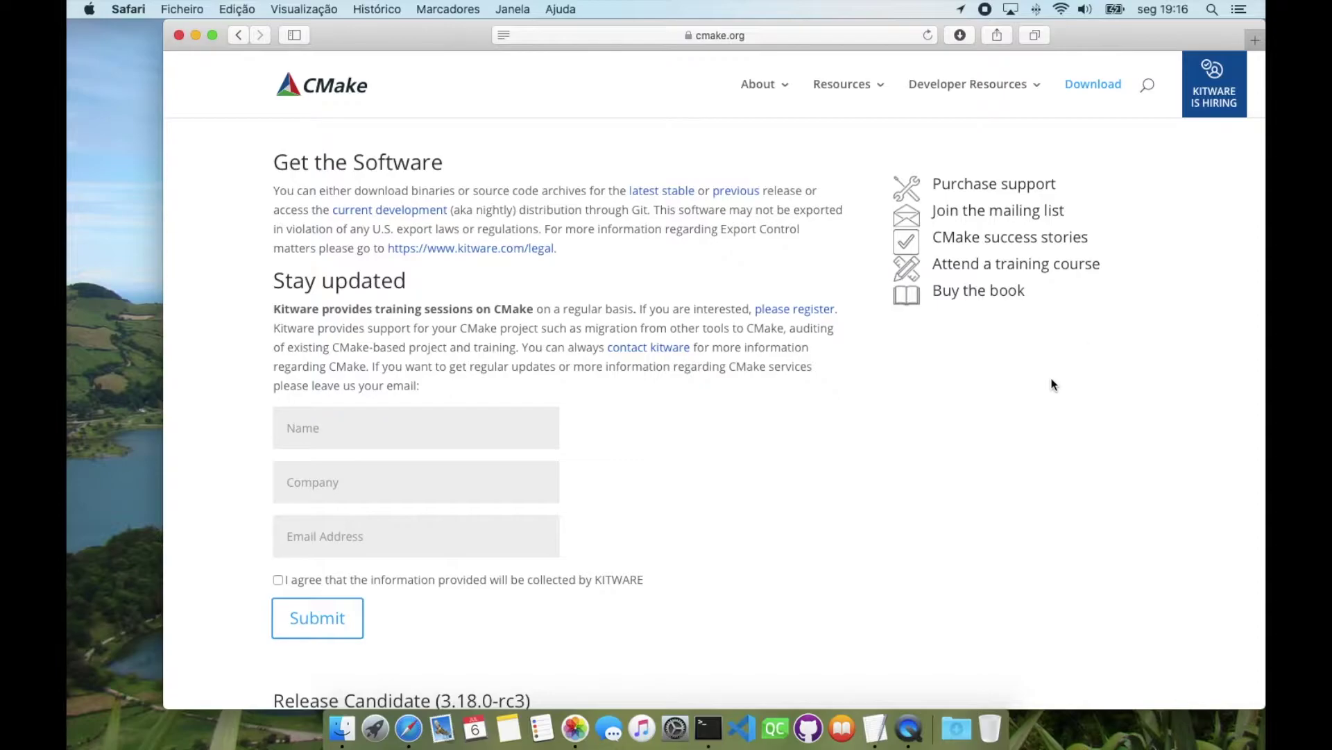
{"action": "scroll", "coordinate": [739, 535], "scroll_direction": "down", "scroll_amount": 4}
{"action": "scroll", "coordinate": [1031, 161], "scroll_direction": "up", "scroll_amount": 4}
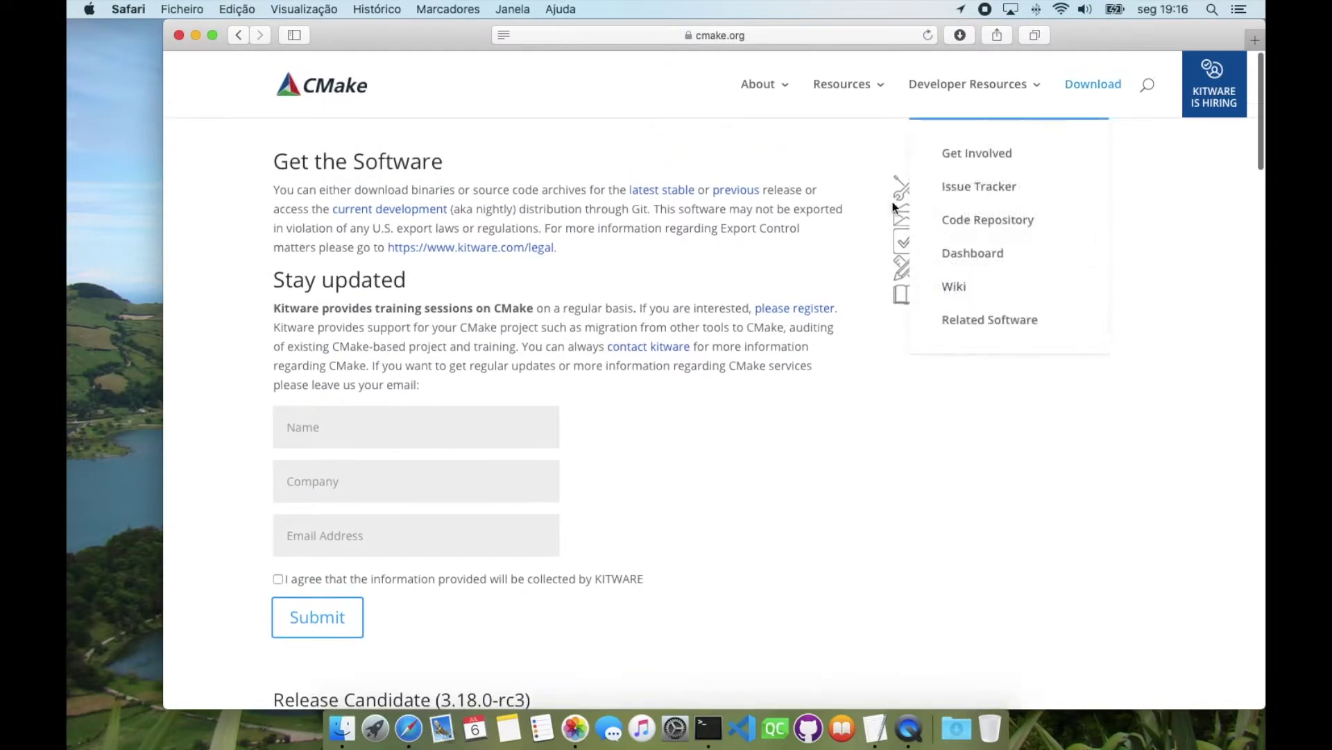
{"action": "scroll", "coordinate": [781, 369], "scroll_direction": "down", "scroll_amount": 20}
{"action": "scroll", "coordinate": [783, 376], "scroll_direction": "up", "scroll_amount": 15}
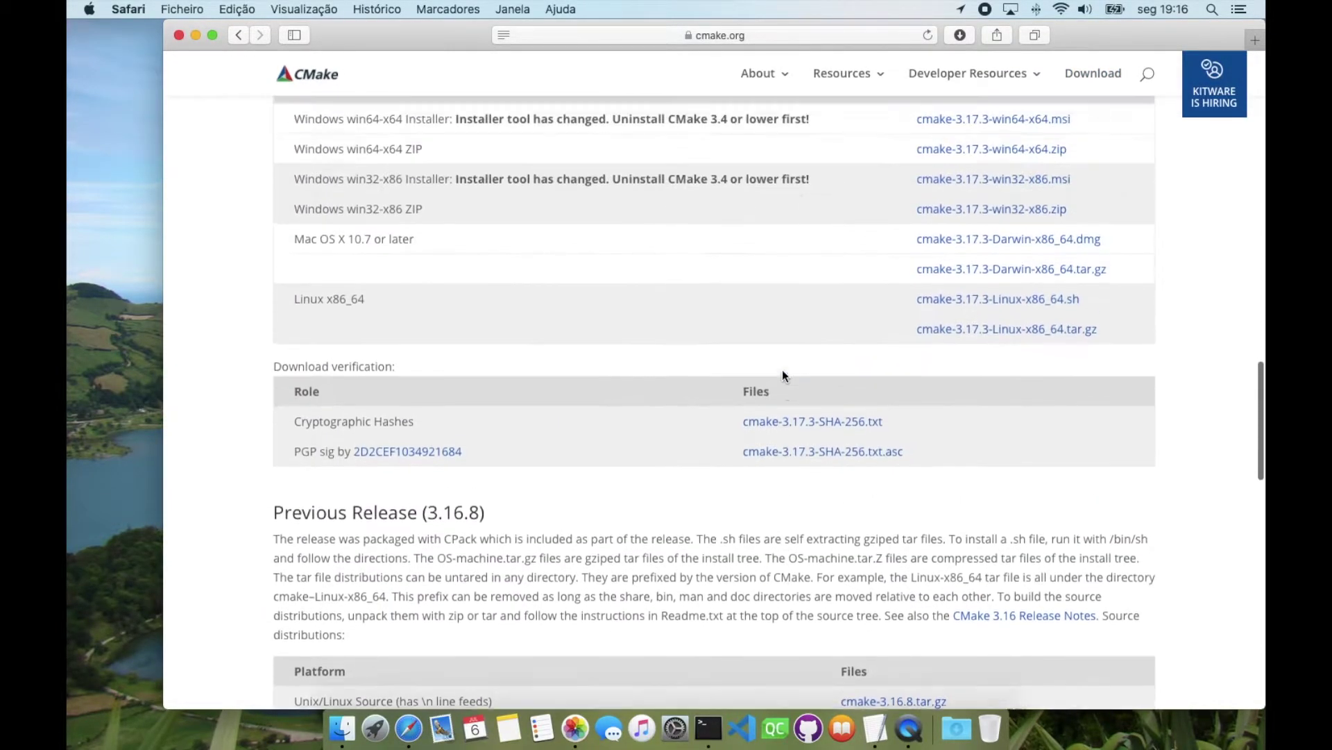
{"action": "scroll", "coordinate": [782, 370], "scroll_direction": "up", "scroll_amount": 2}
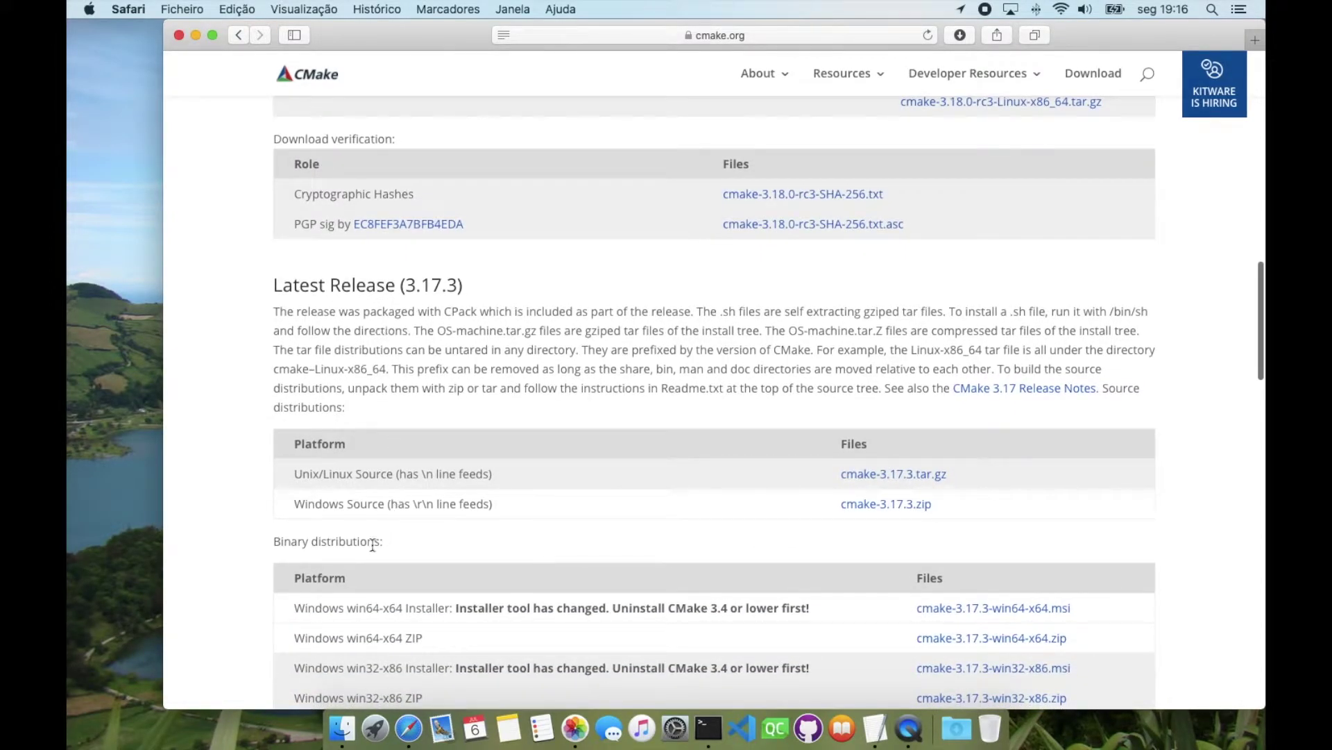
{"action": "scroll", "coordinate": [372, 545], "scroll_direction": "down", "scroll_amount": 5}
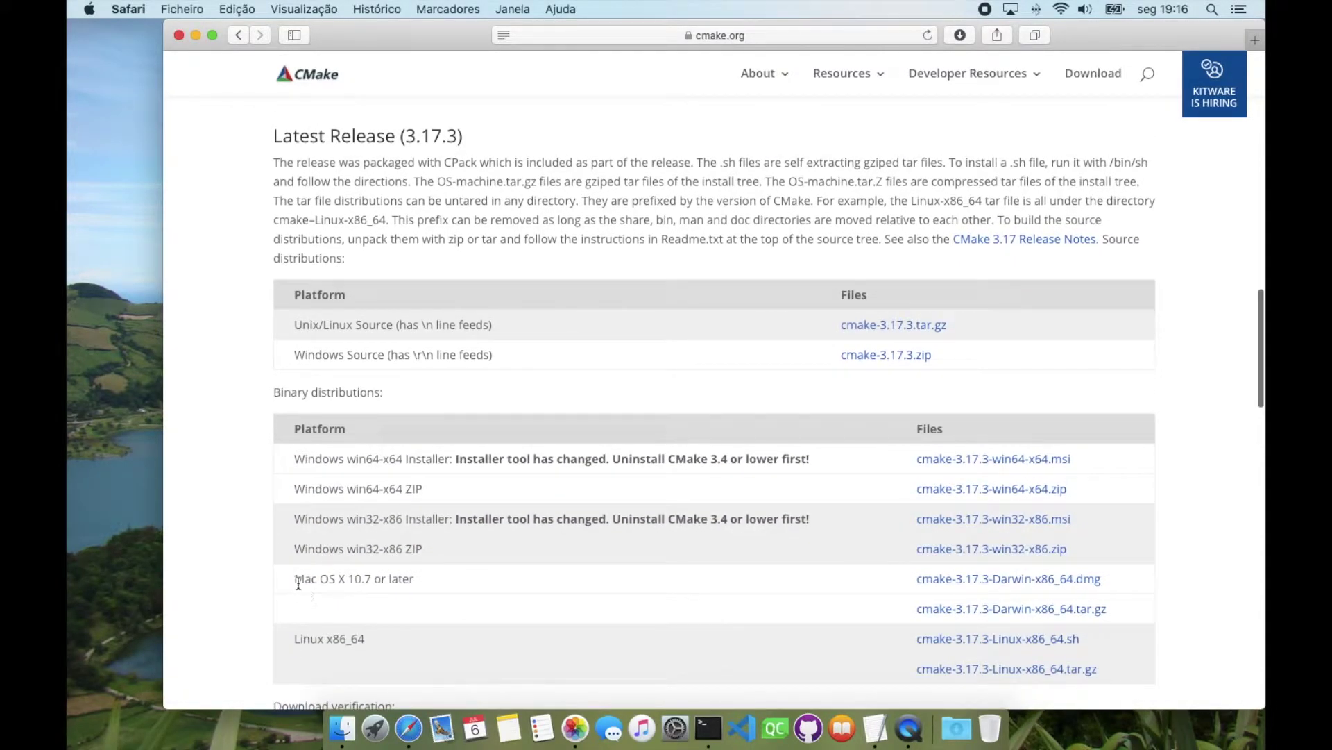
- Go to the opencv.org website
{"action": "left_click", "coordinate": [631, 33]}
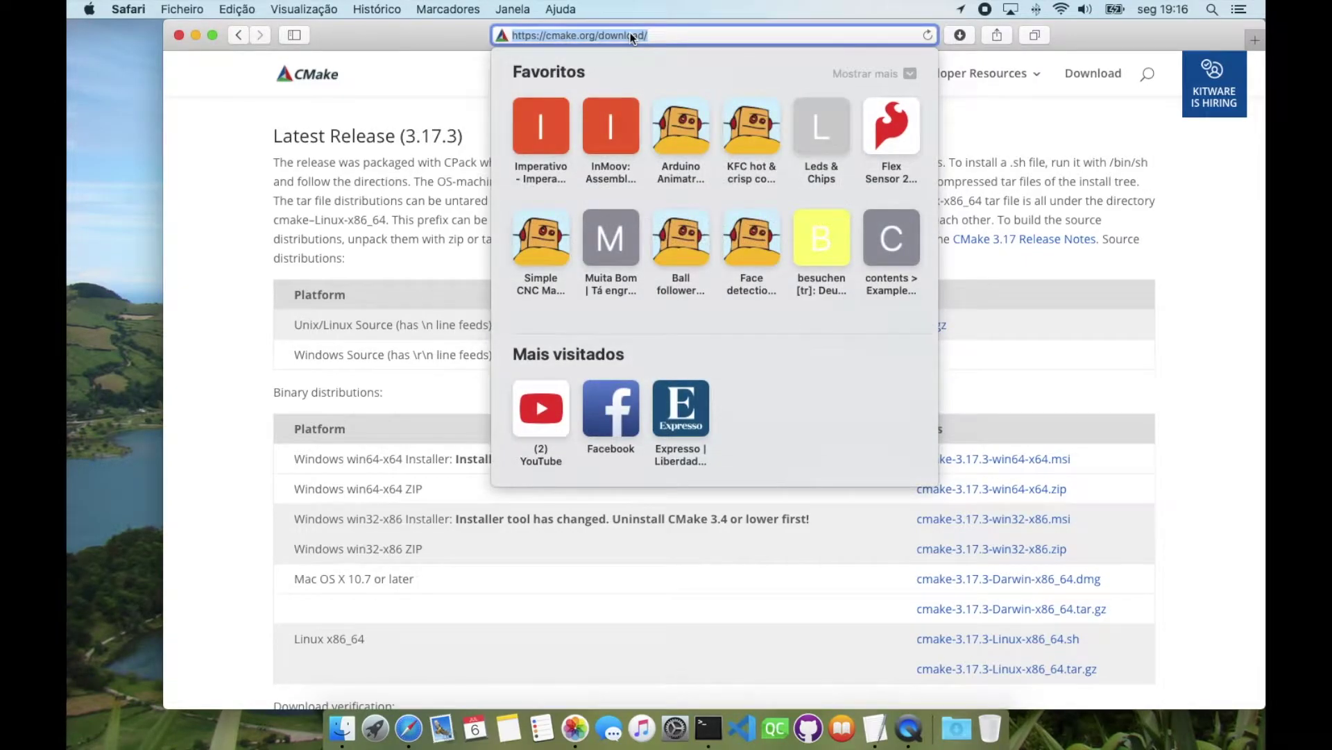
{"action": "type", "text": "opec"}
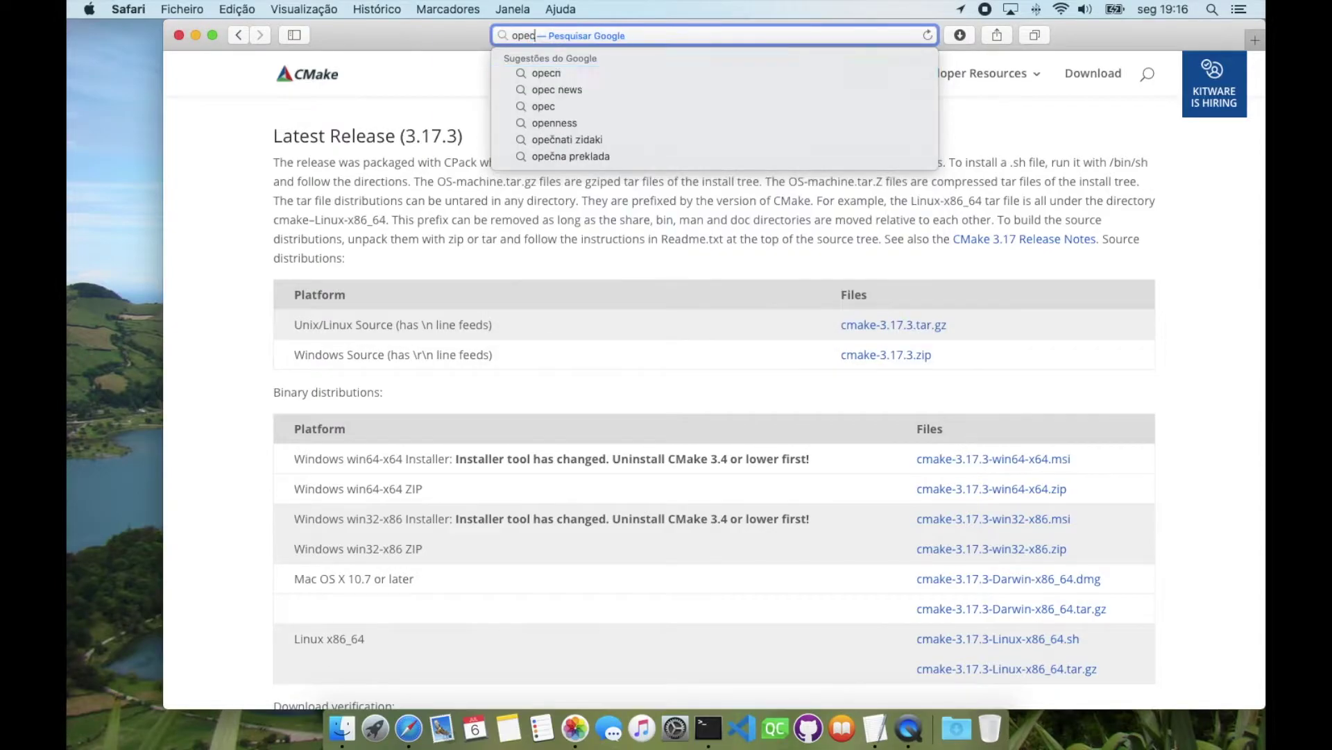
{"action": "key", "text": "BackSpace"}
{"action": "type", "text": "ncv.ot"}
{"action": "key", "text": "BackSpace"}
{"action": "type", "text": "rg"}
{"action": "key", "text": "Return"}
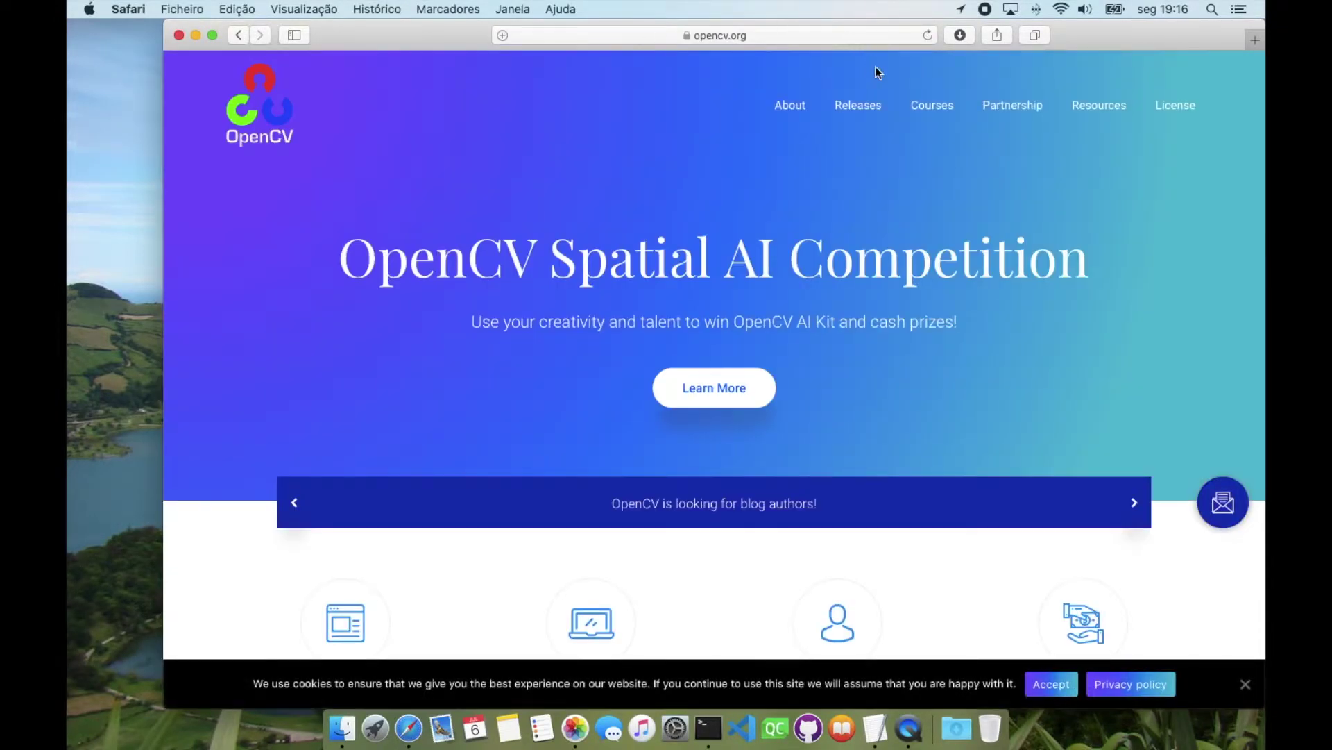
- Download the OpenCV 4.3.0 sources from the site's Releases page
{"action": "left_click", "coordinate": [871, 107]}
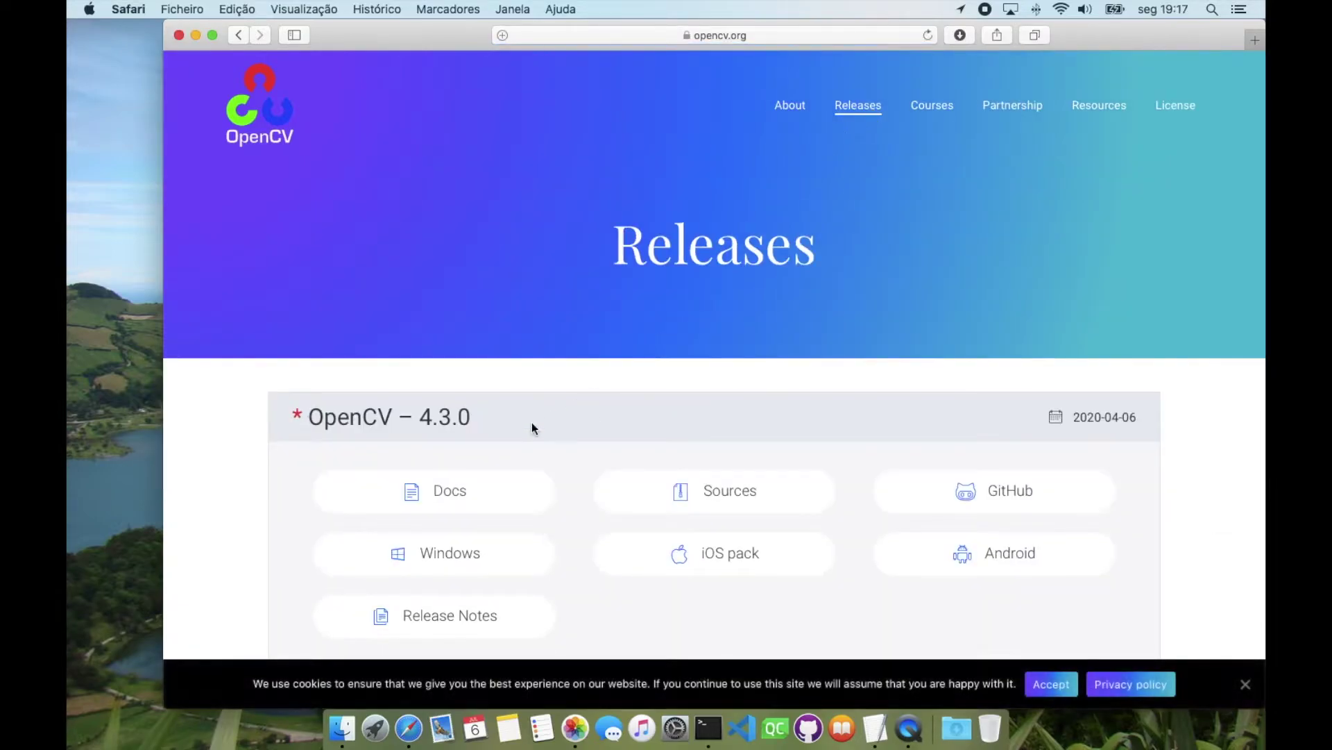
{"action": "scroll", "coordinate": [533, 425], "scroll_direction": "down", "scroll_amount": 5}
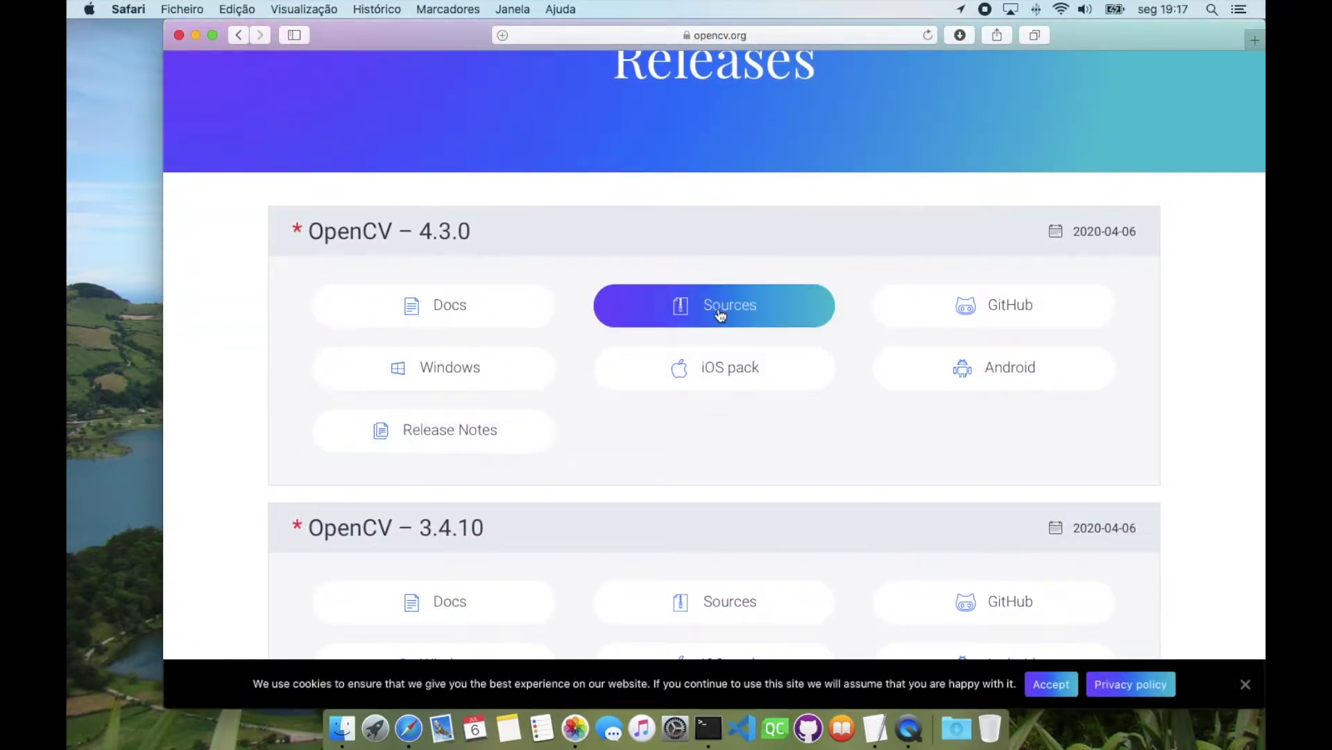
{"action": "left_click", "coordinate": [720, 314]}
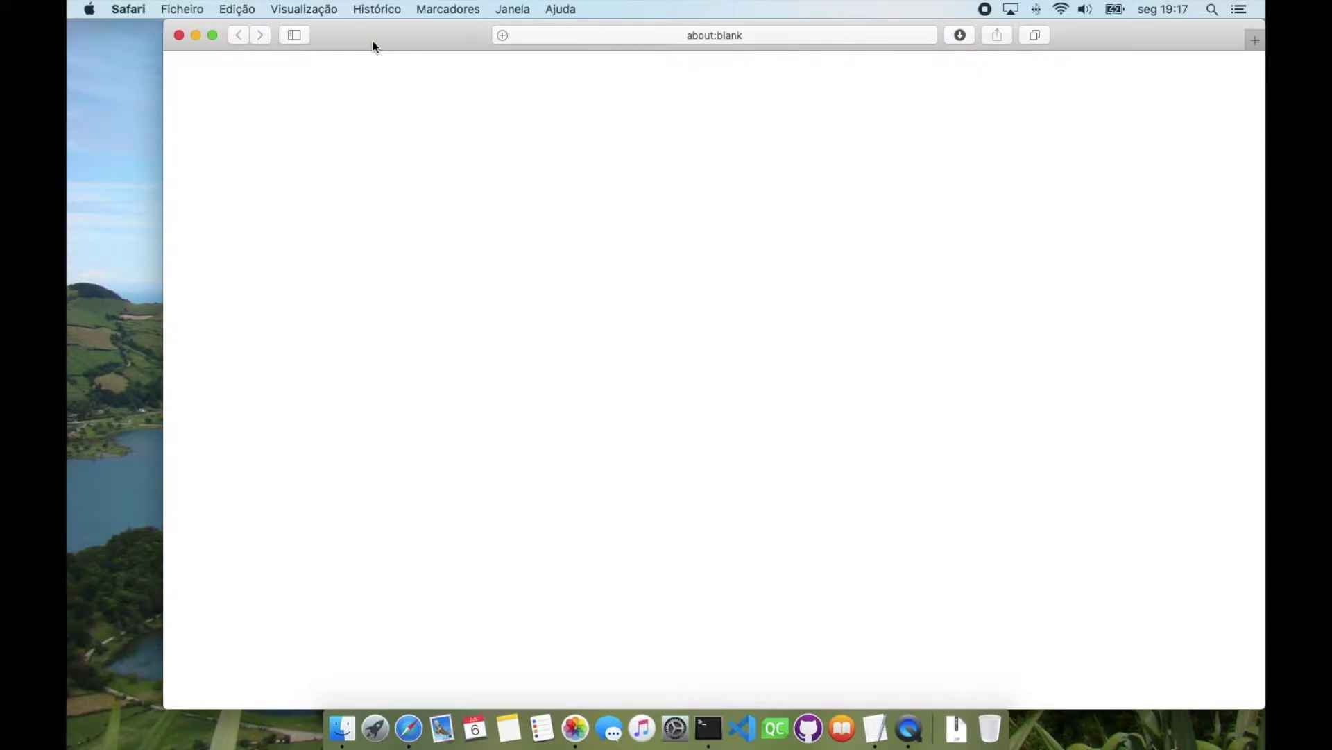
- Minimize the browser window and extract the downloaded opencv-4.3.0.zip archive
{"action": "left_click", "coordinate": [195, 35]}
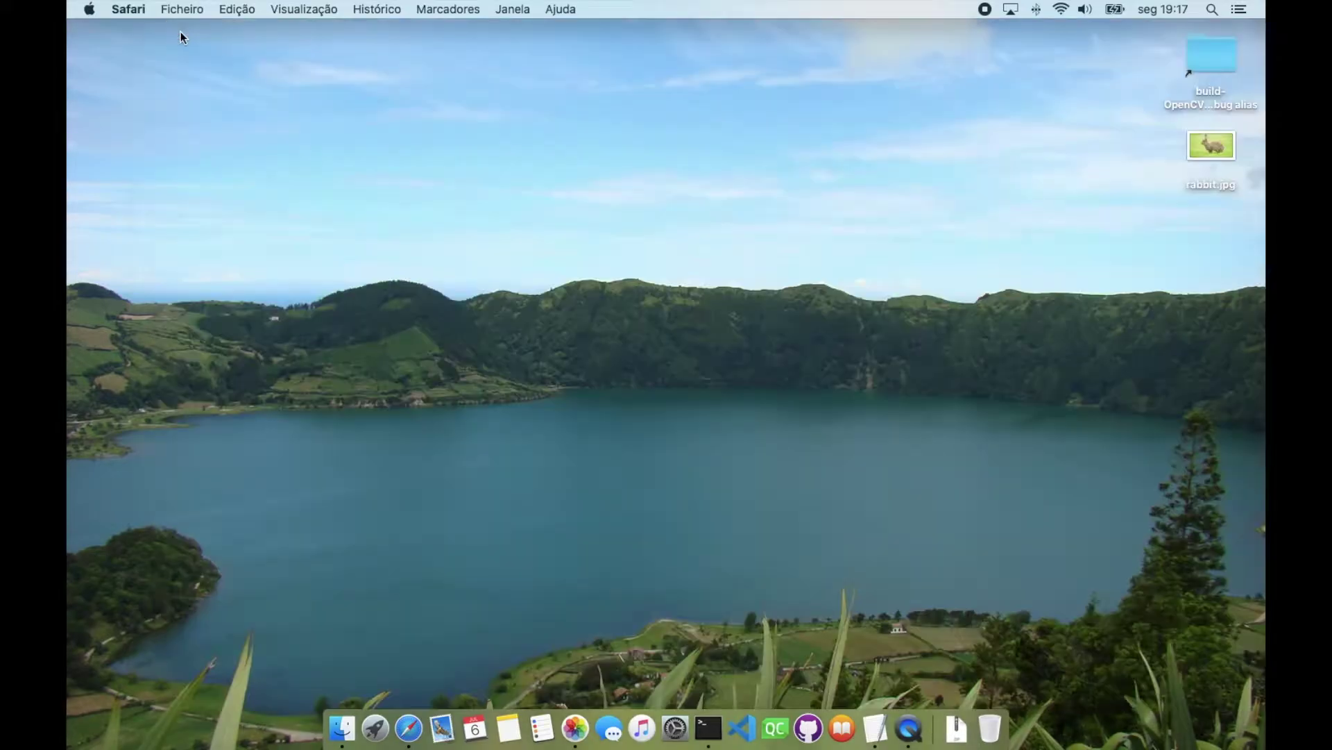
{"action": "left_click", "coordinate": [955, 721]}
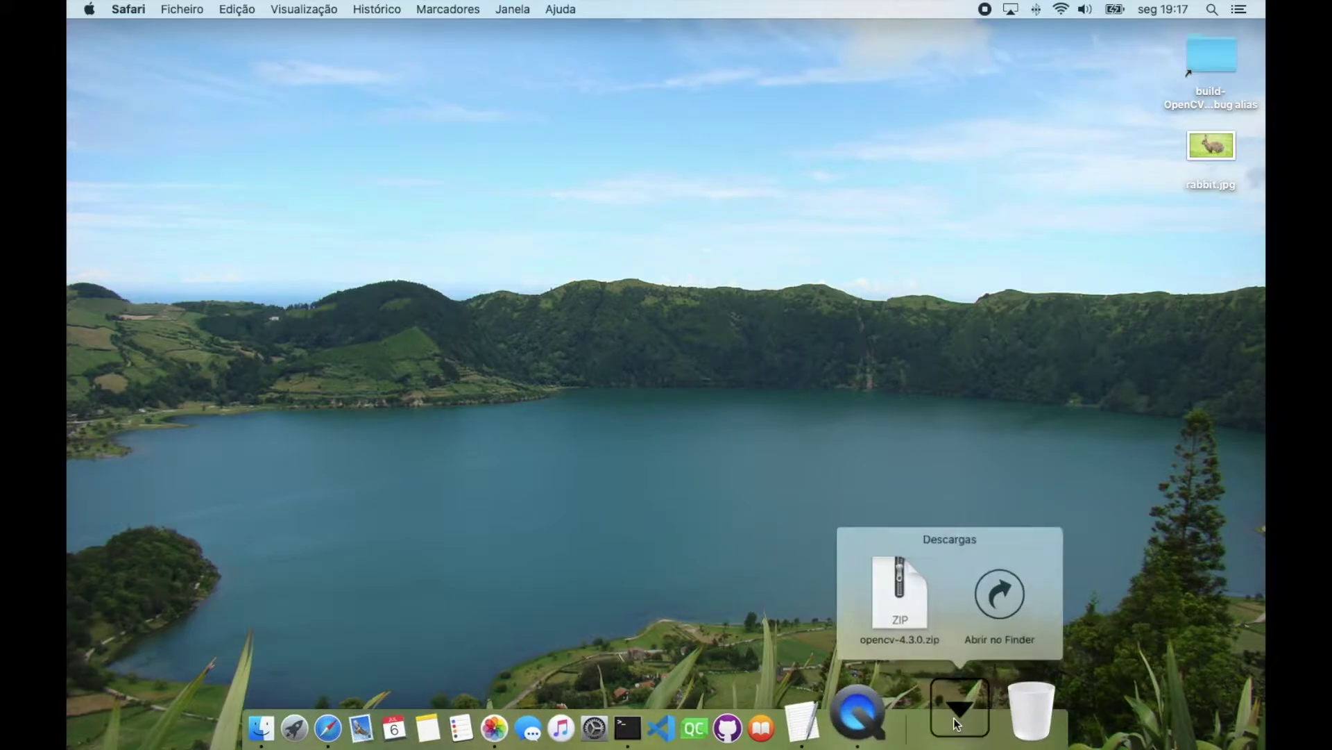
{"action": "left_click", "coordinate": [894, 587]}
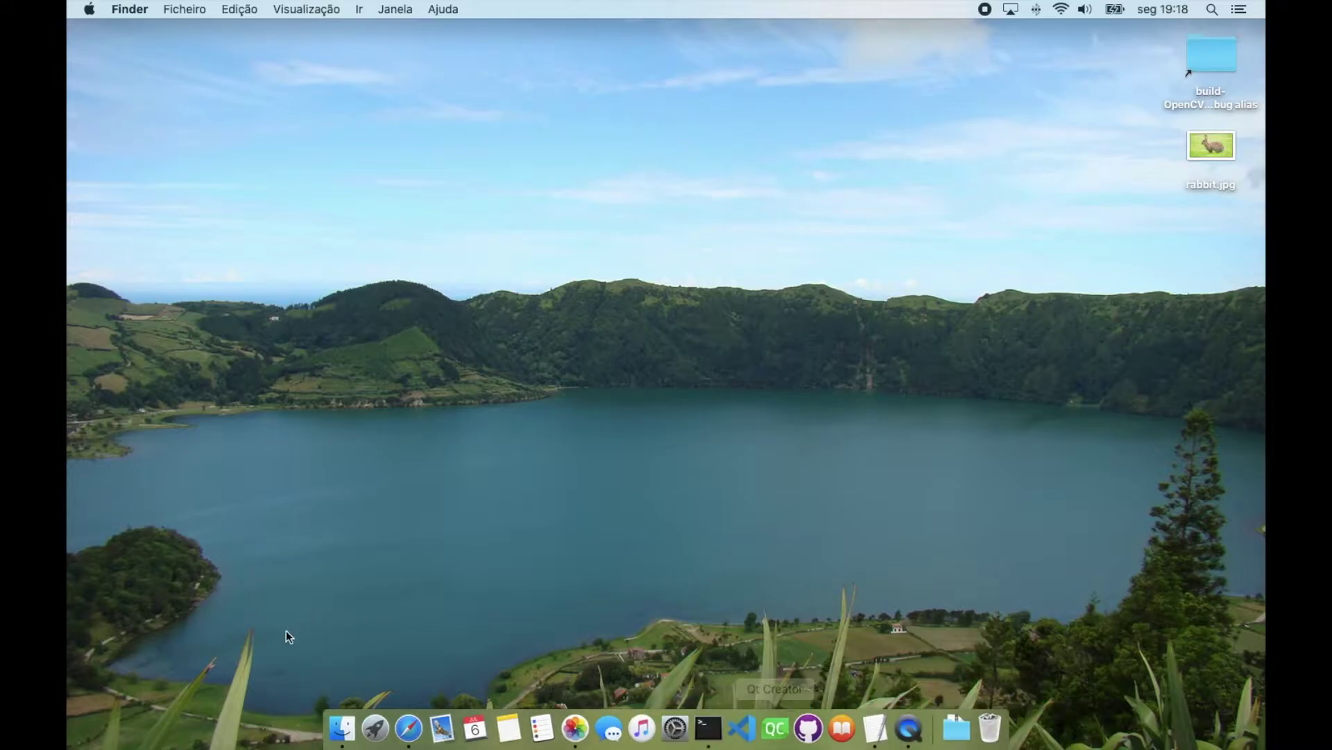
- Switch to Finder and browse through Macintosh HD and Utilizadores to the user's home folder
{"action": "left_click", "coordinate": [341, 715]}
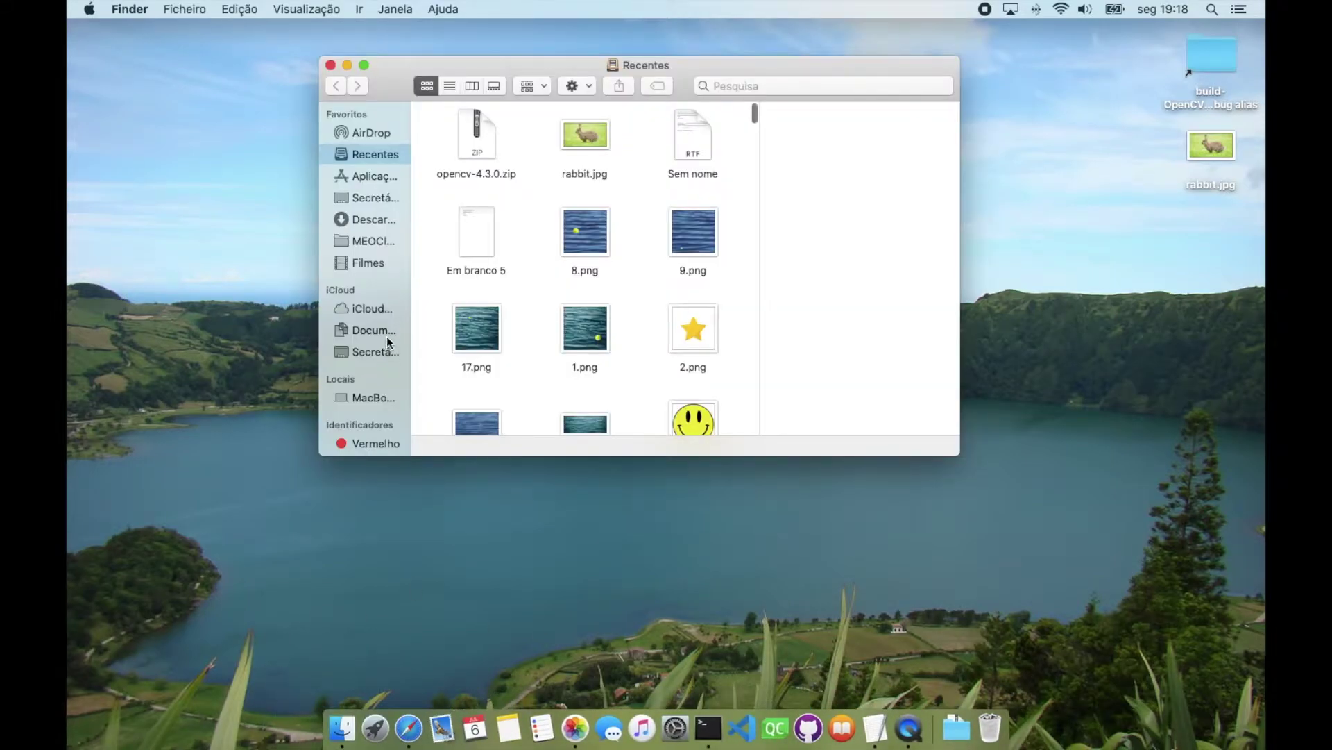
{"action": "scroll", "coordinate": [372, 410], "scroll_direction": "down", "scroll_amount": 3}
{"action": "left_click", "coordinate": [372, 337]}
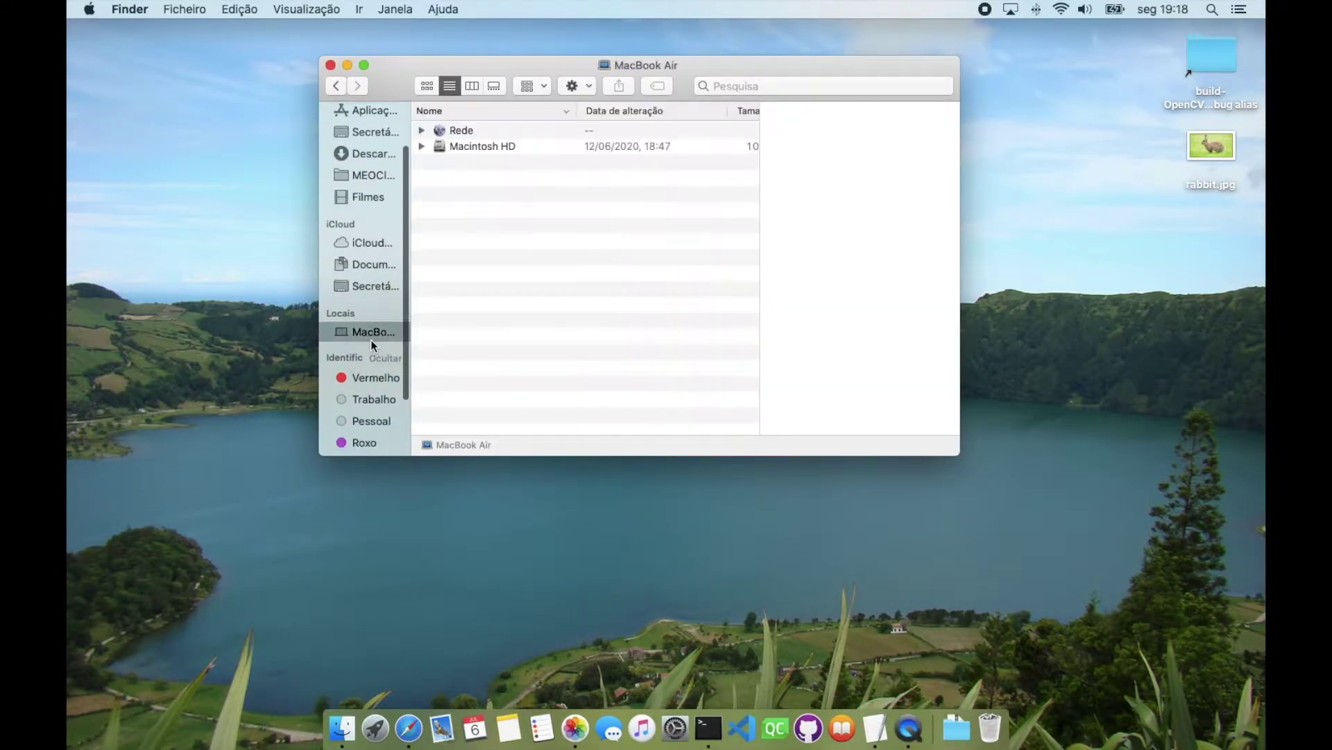
{"action": "double_click", "coordinate": [469, 143]}
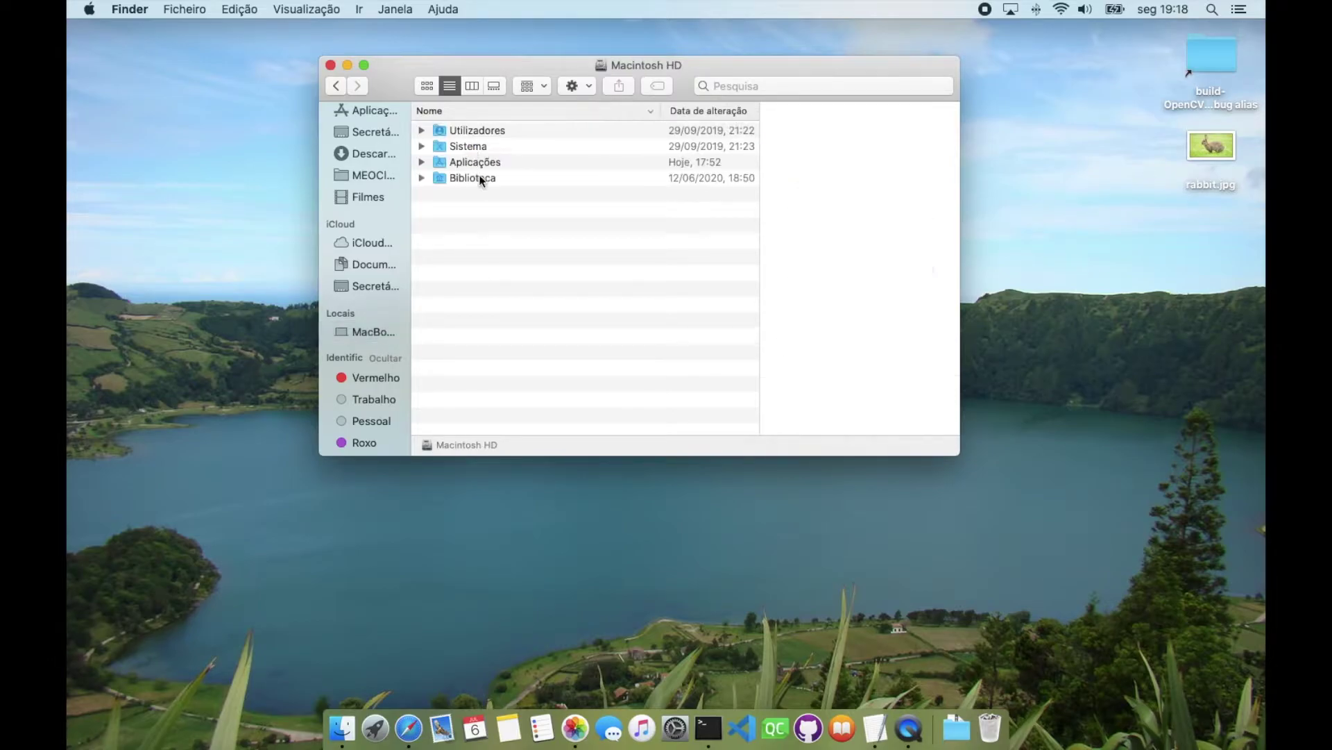
{"action": "double_click", "coordinate": [477, 130]}
{"action": "double_click", "coordinate": [471, 147]}
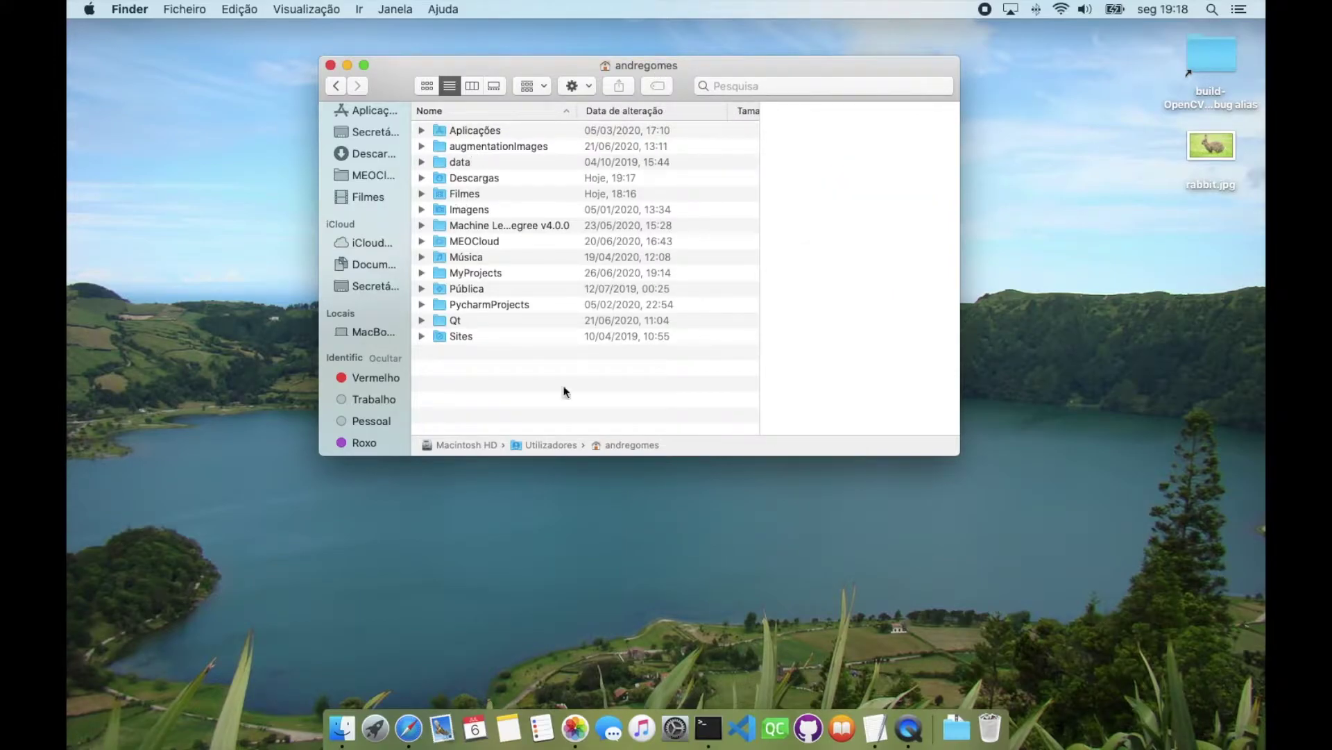
- Create a new folder named "opencv" in the home folder
{"action": "right_click", "coordinate": [490, 398]}
{"action": "left_click", "coordinate": [572, 410]}
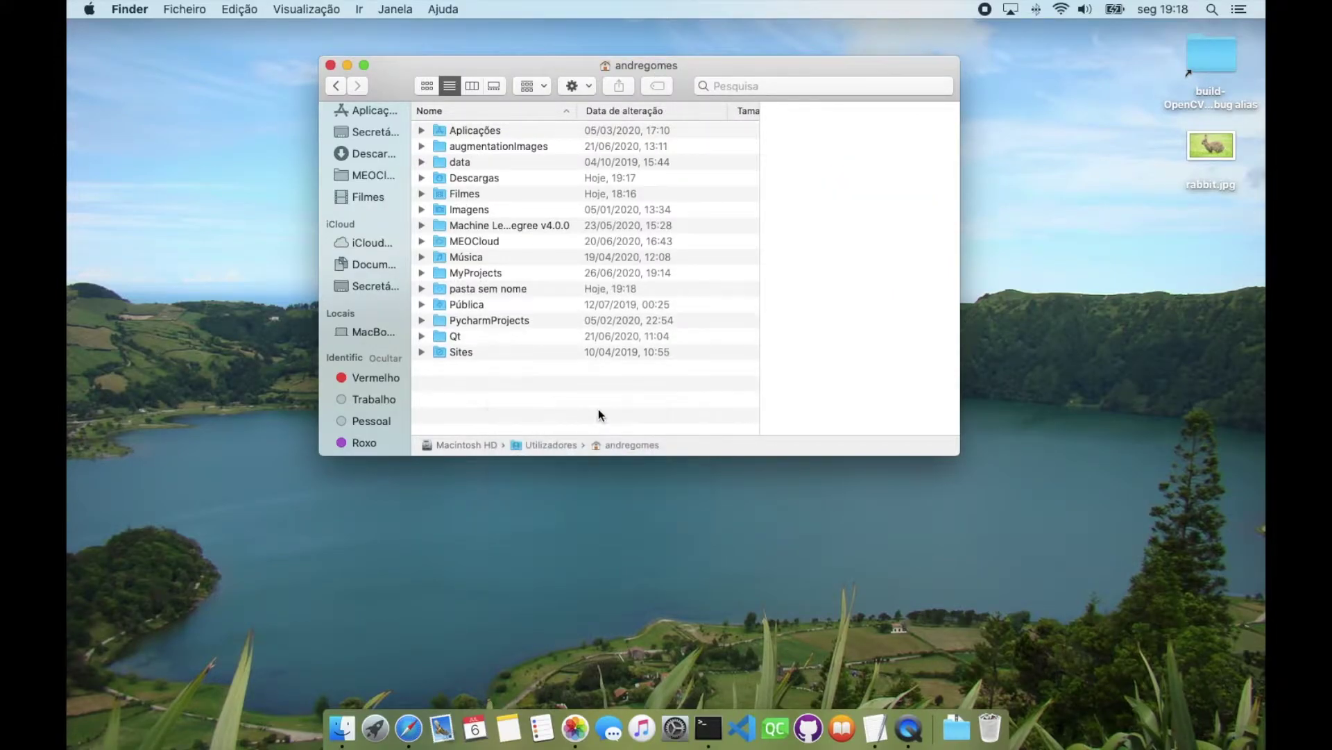
{"action": "type", "text": "opencv"}
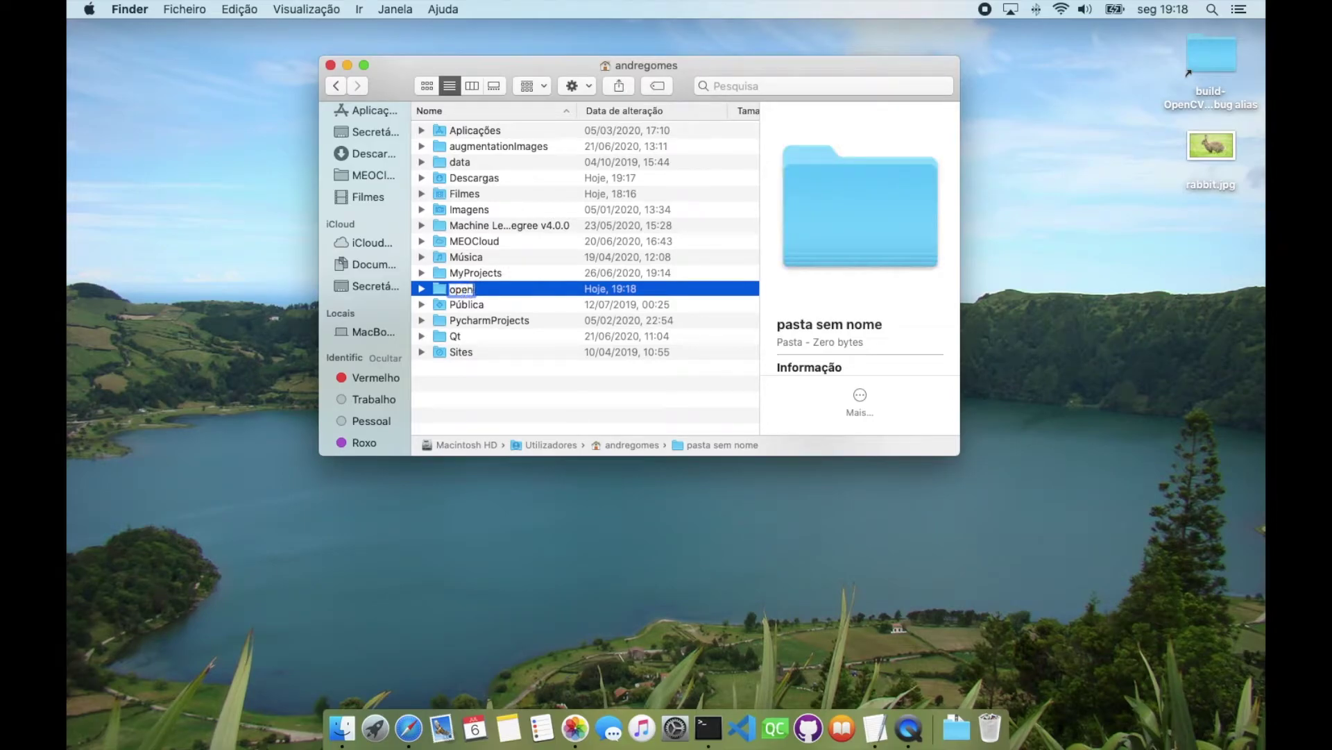
{"action": "key", "text": "Return"}
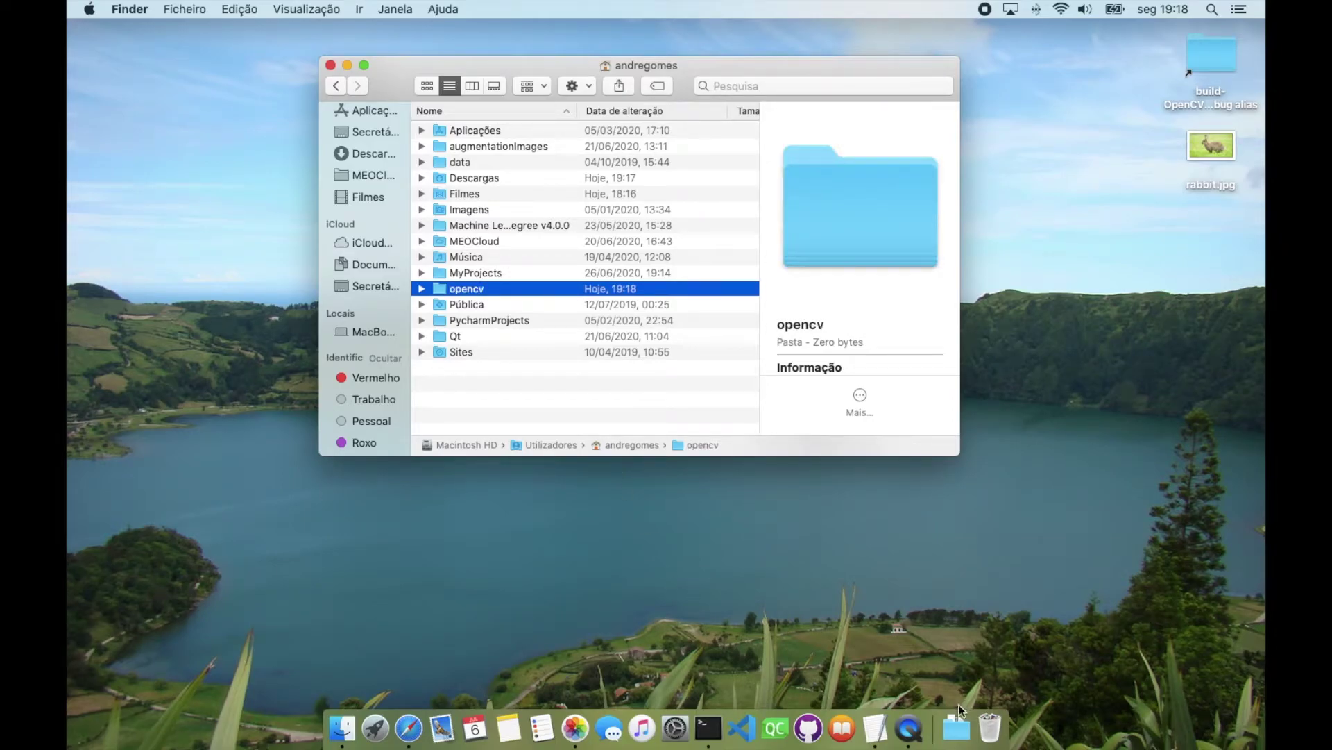
- Open the extracted opencv-4.3.0 folder from the downloads in Finder and move all its contents into the opencv folder
{"action": "left_click", "coordinate": [957, 727]}
{"action": "left_click", "coordinate": [857, 611]}
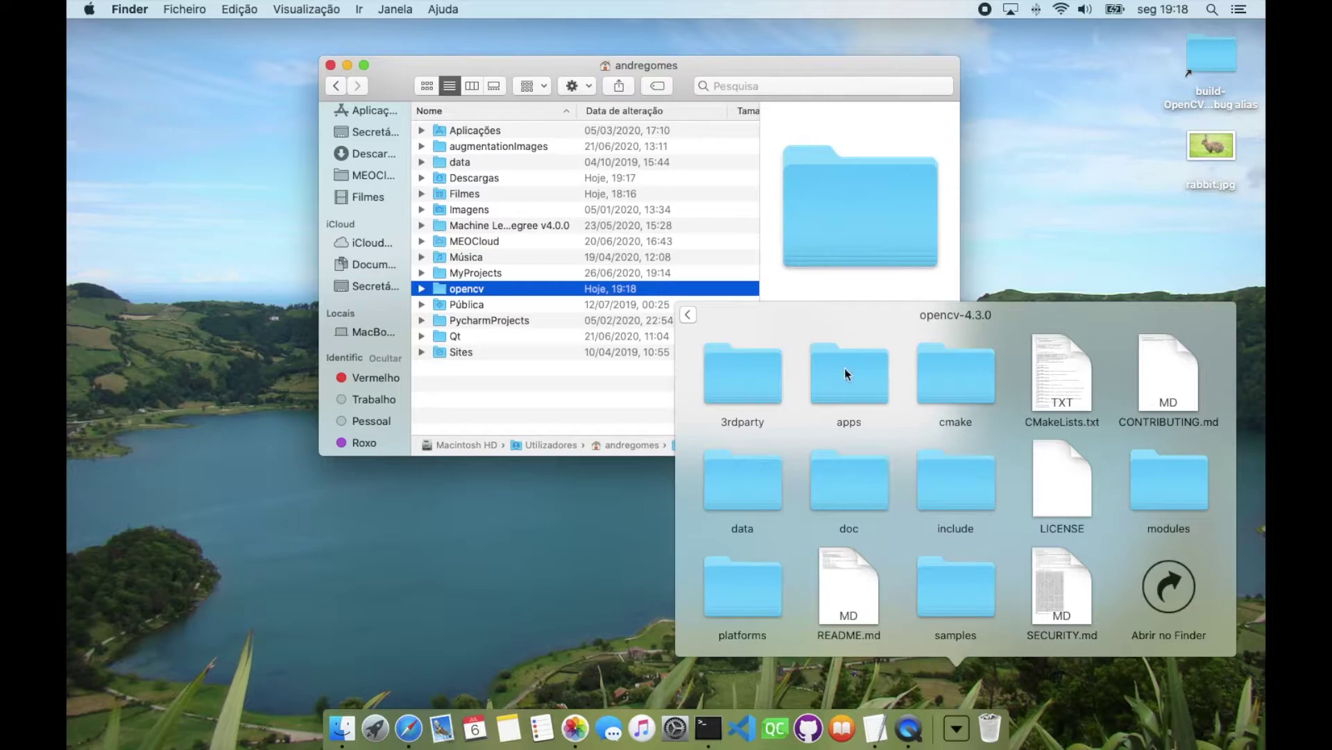
{"action": "left_click", "coordinate": [1176, 590]}
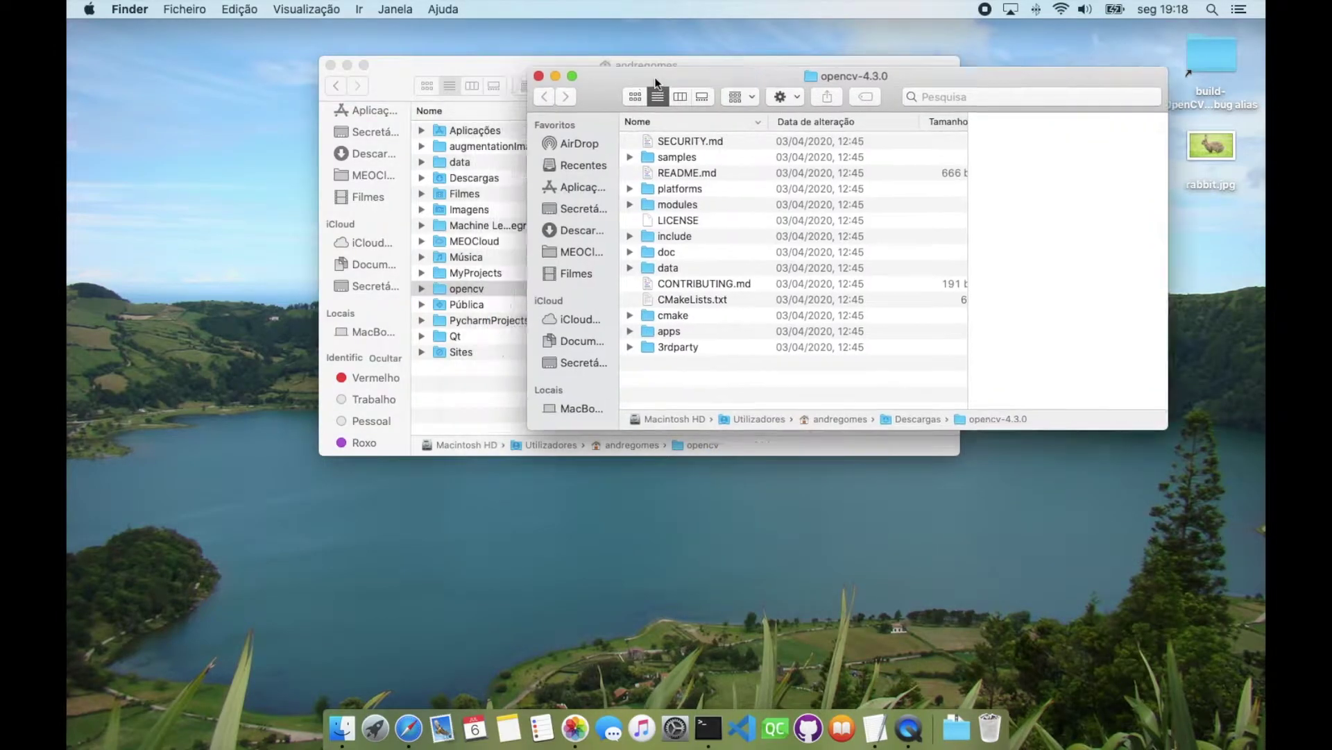
{"action": "left_click_drag", "start_coordinate": [852, 374], "coordinate": [466, 288]}
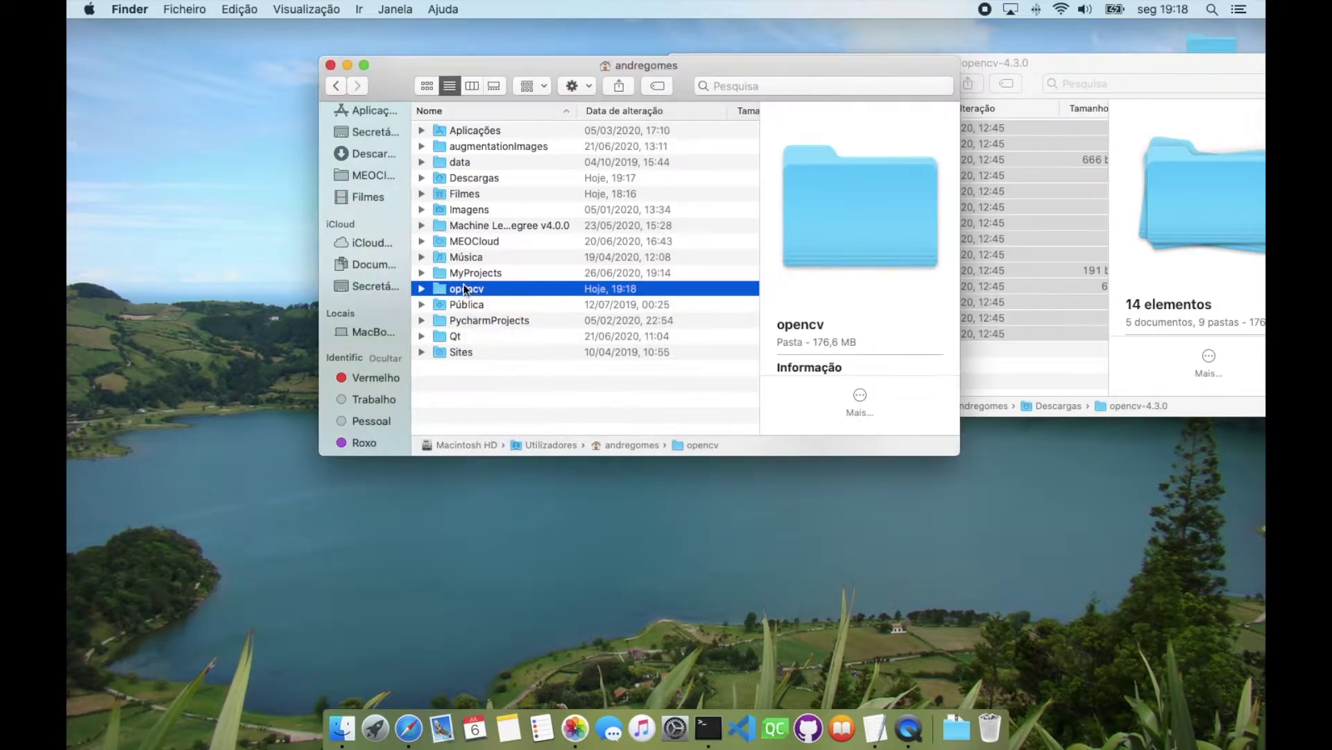
- Close the emptied opencv-4.3.0 window and move that folder from the downloads to the trash
{"action": "left_click", "coordinate": [1097, 64]}
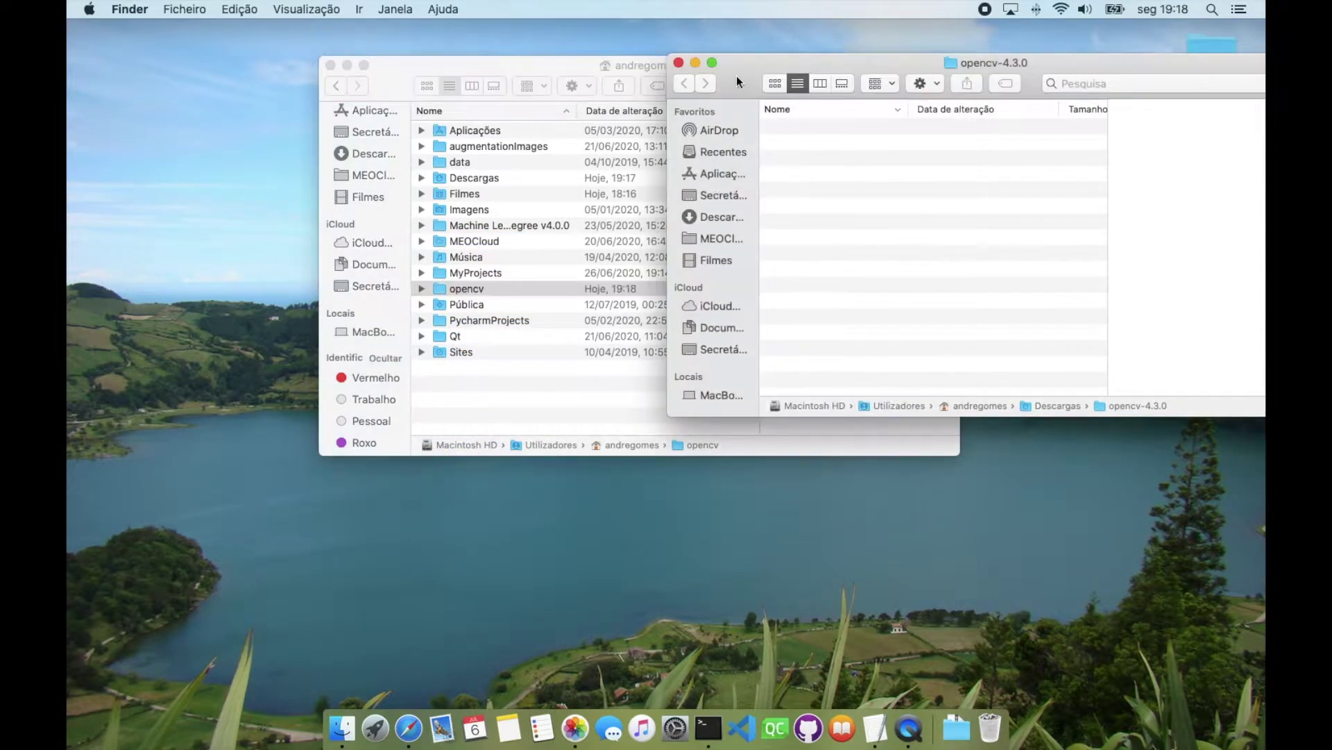
{"action": "left_click", "coordinate": [678, 62]}
{"action": "left_click", "coordinate": [956, 727]}
{"action": "left_click_drag", "start_coordinate": [862, 604], "coordinate": [988, 712]}
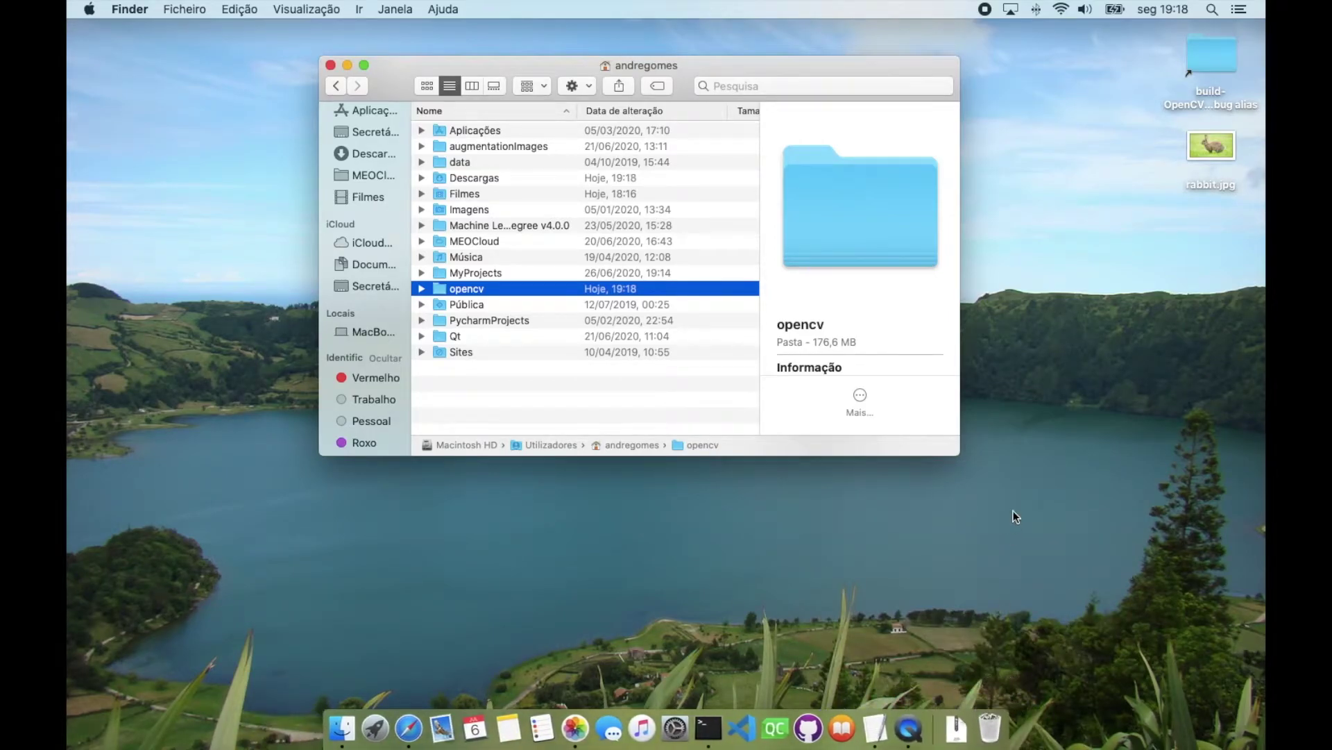
- Open the opencv folder and create a subfolder named "build" in it
{"action": "left_click", "coordinate": [493, 290]}
{"action": "double_click", "coordinate": [478, 290]}
{"action": "right_click", "coordinate": [489, 381]}
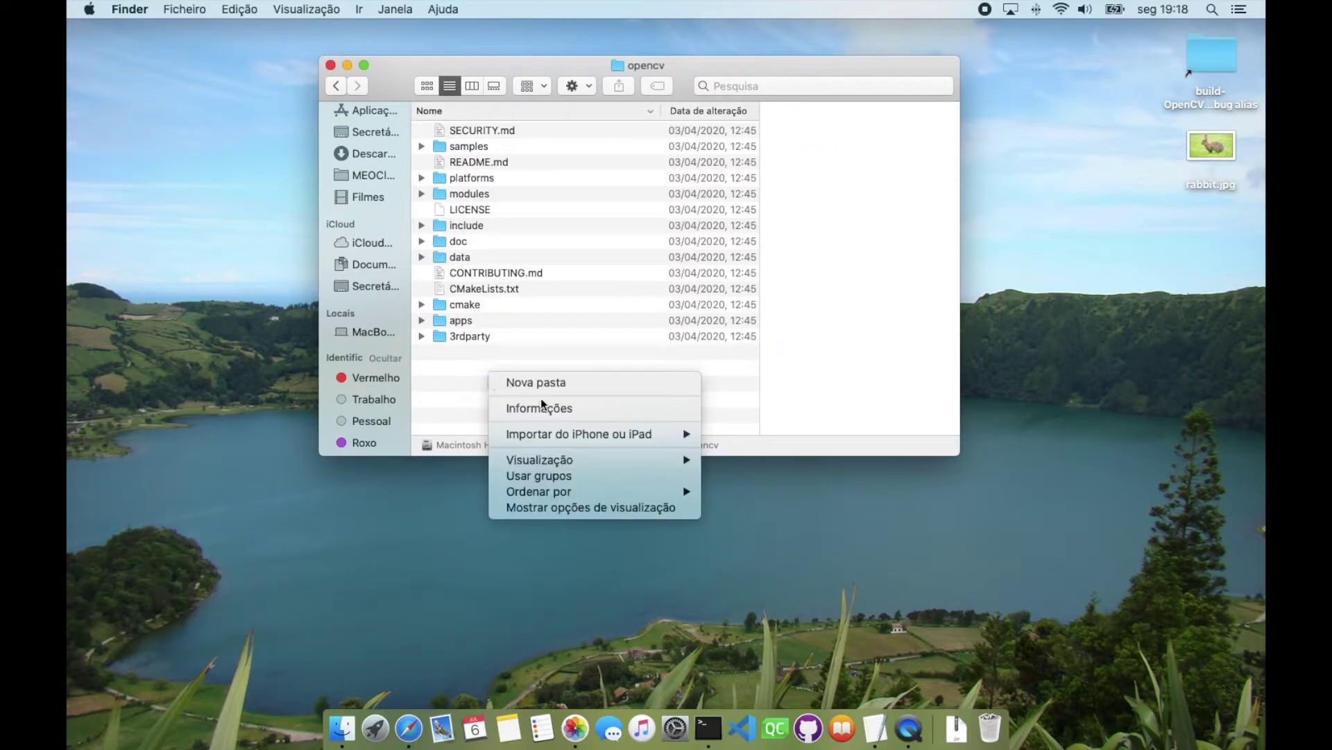
{"action": "left_click", "coordinate": [549, 387]}
{"action": "type", "text": "build"}
{"action": "key", "text": "Return"}
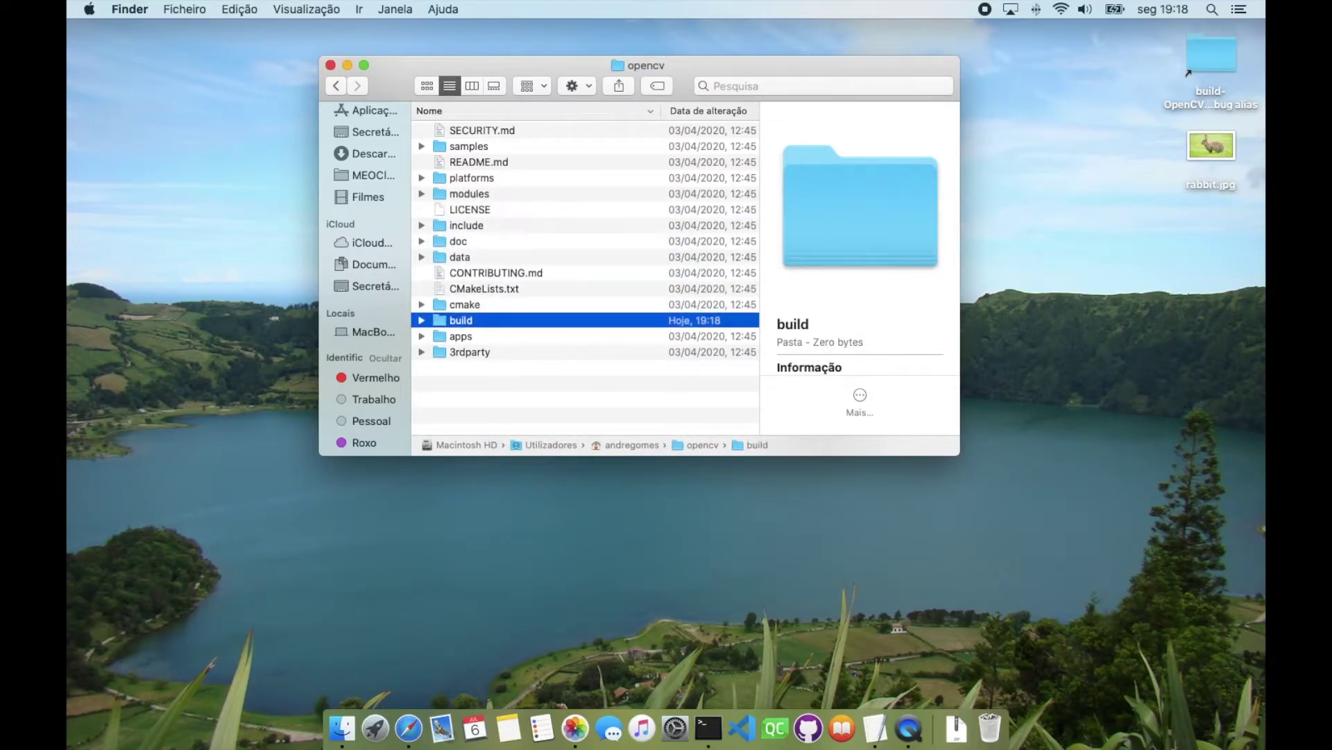
- Switch to CMake and arrange its window beside the Finder window showing the opencv folder
{"action": "left_click", "coordinate": [482, 383]}
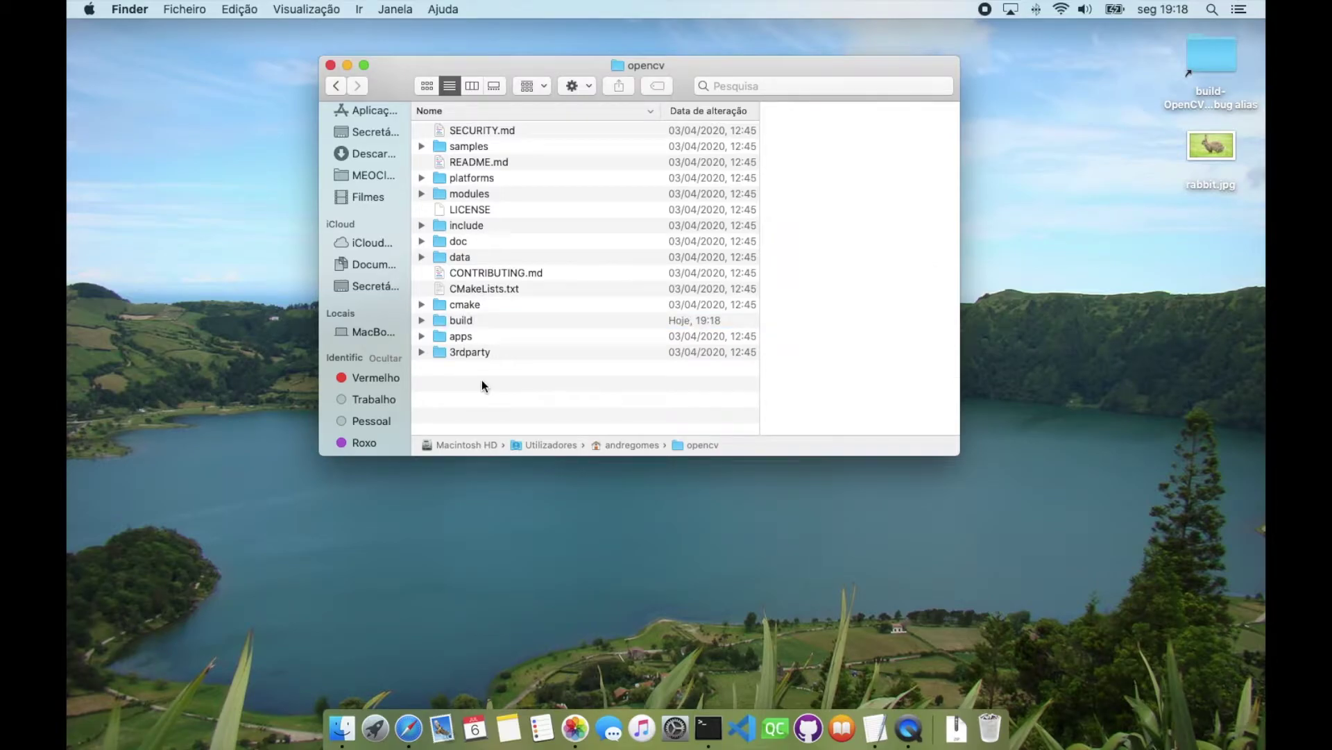
{"action": "key", "text": "super+space"}
{"action": "type", "text": "cmake"}
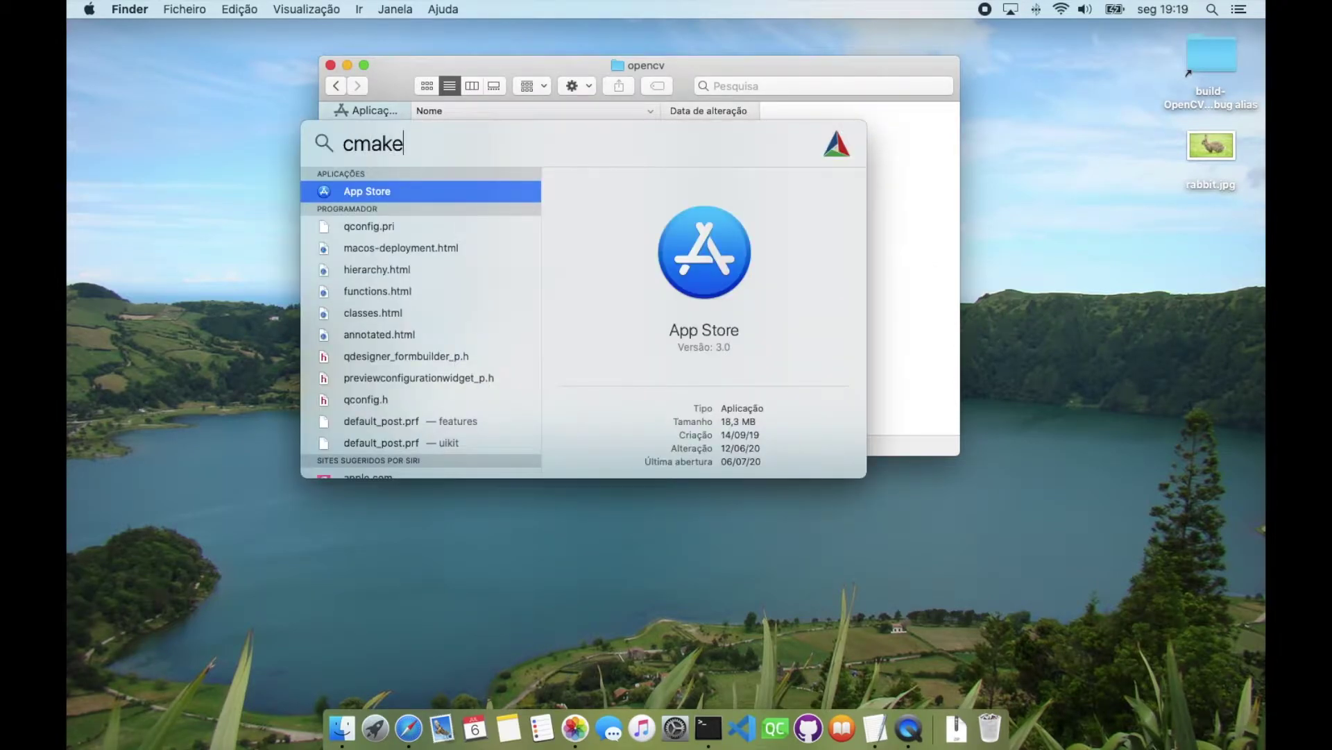
{"action": "key", "text": "Return"}
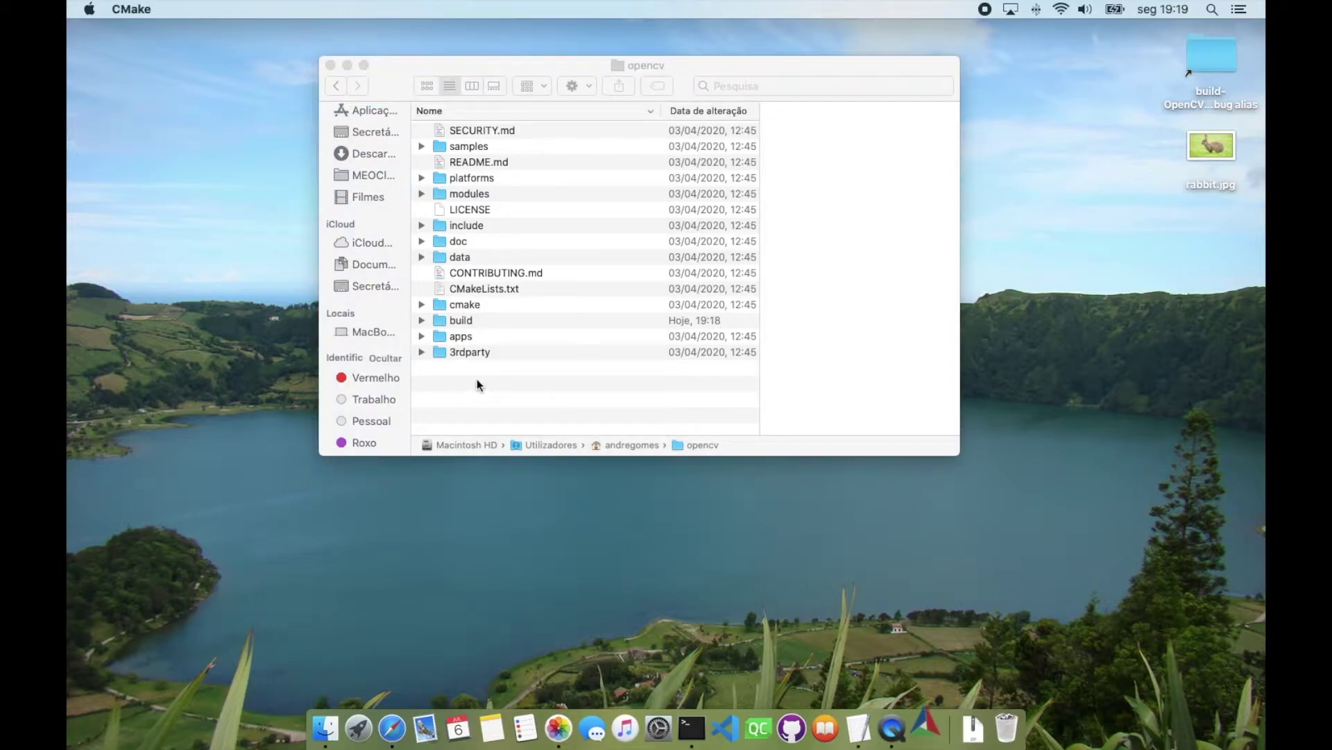
{"action": "left_click_drag", "start_coordinate": [648, 65], "coordinate": [794, 93]}
{"action": "left_click_drag", "start_coordinate": [556, 81], "coordinate": [388, 69]}
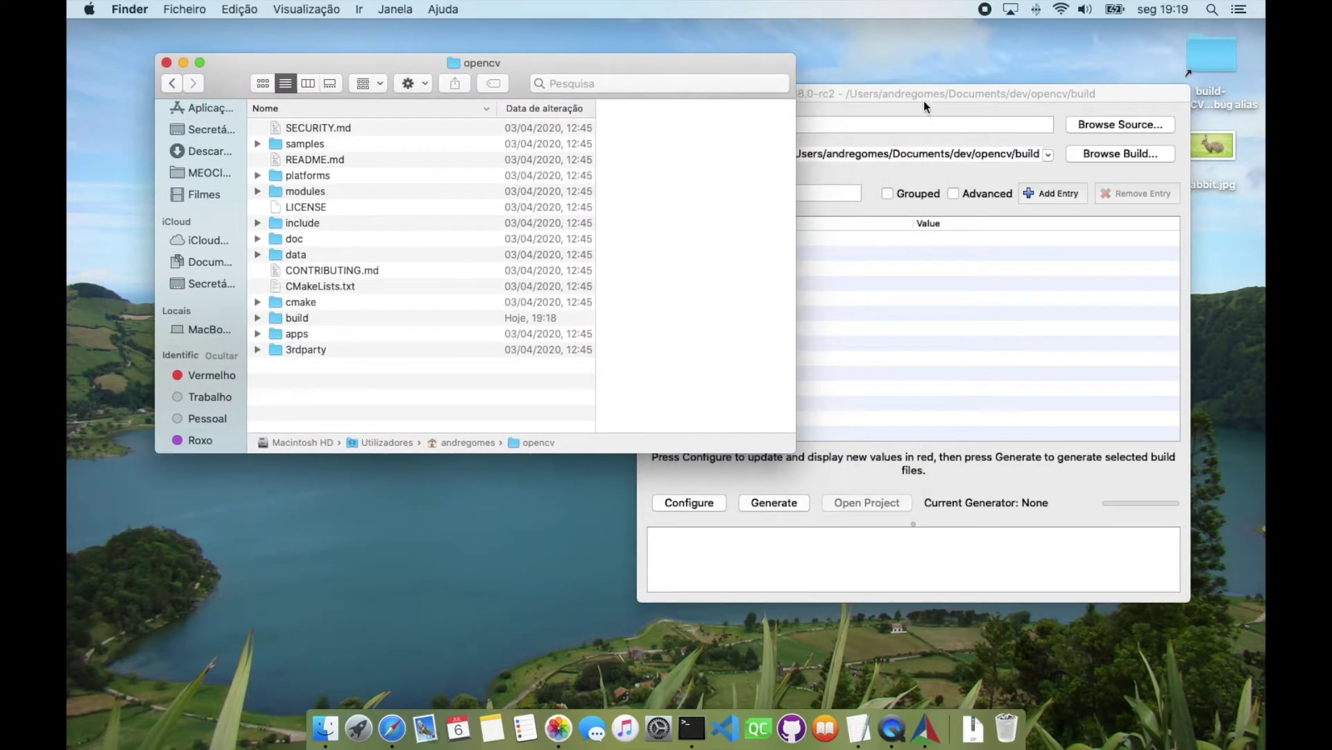
{"action": "left_click_drag", "start_coordinate": [923, 102], "coordinate": [911, 80]}
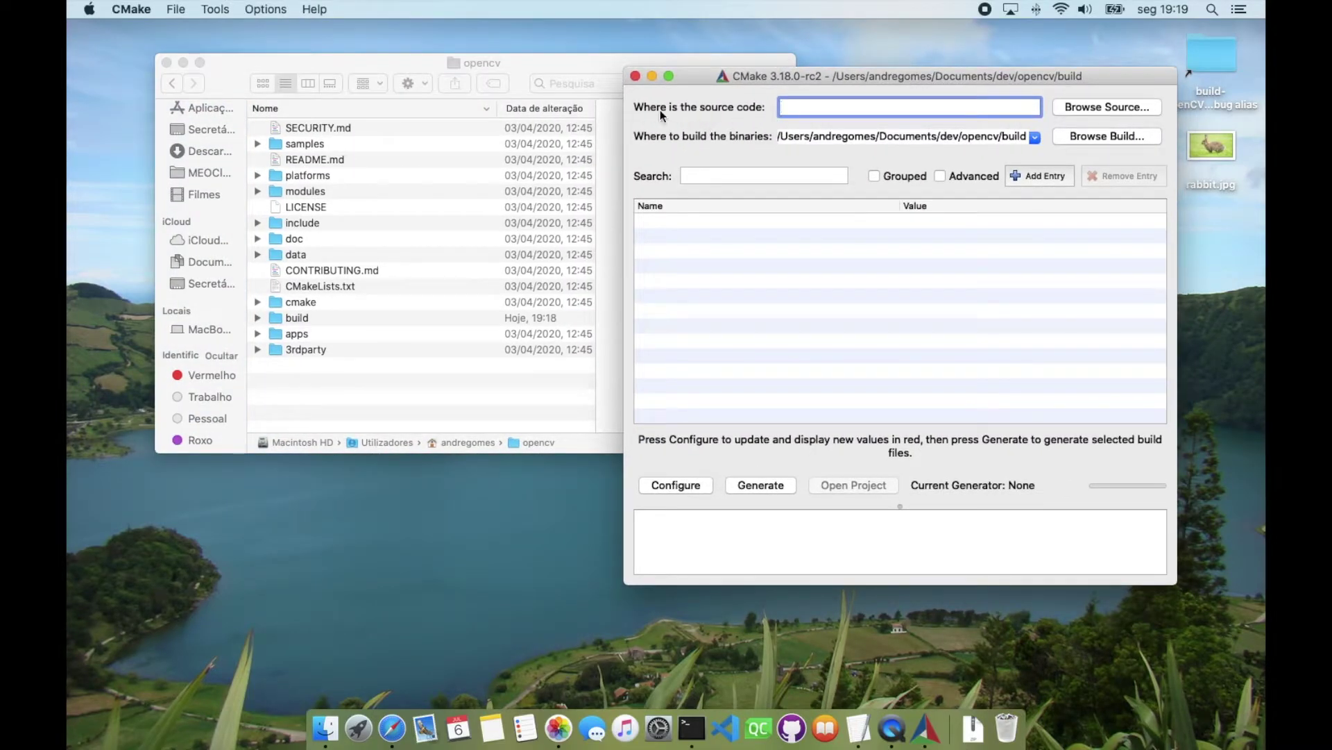
- Set the source code location to the opencv folder in the home folder
{"action": "left_click", "coordinate": [1108, 110]}
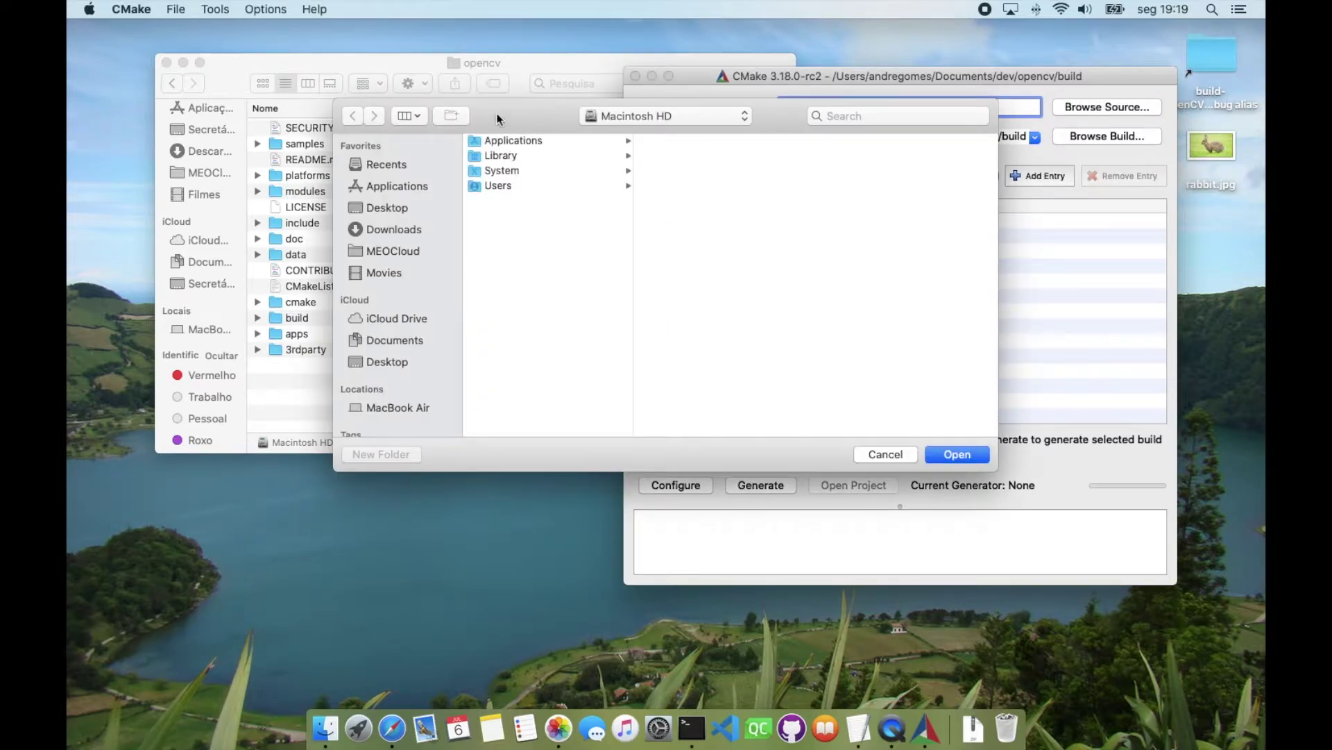
{"action": "left_click_drag", "start_coordinate": [496, 115], "coordinate": [597, 118]}
{"action": "left_click", "coordinate": [601, 189]}
{"action": "left_click", "coordinate": [766, 140]}
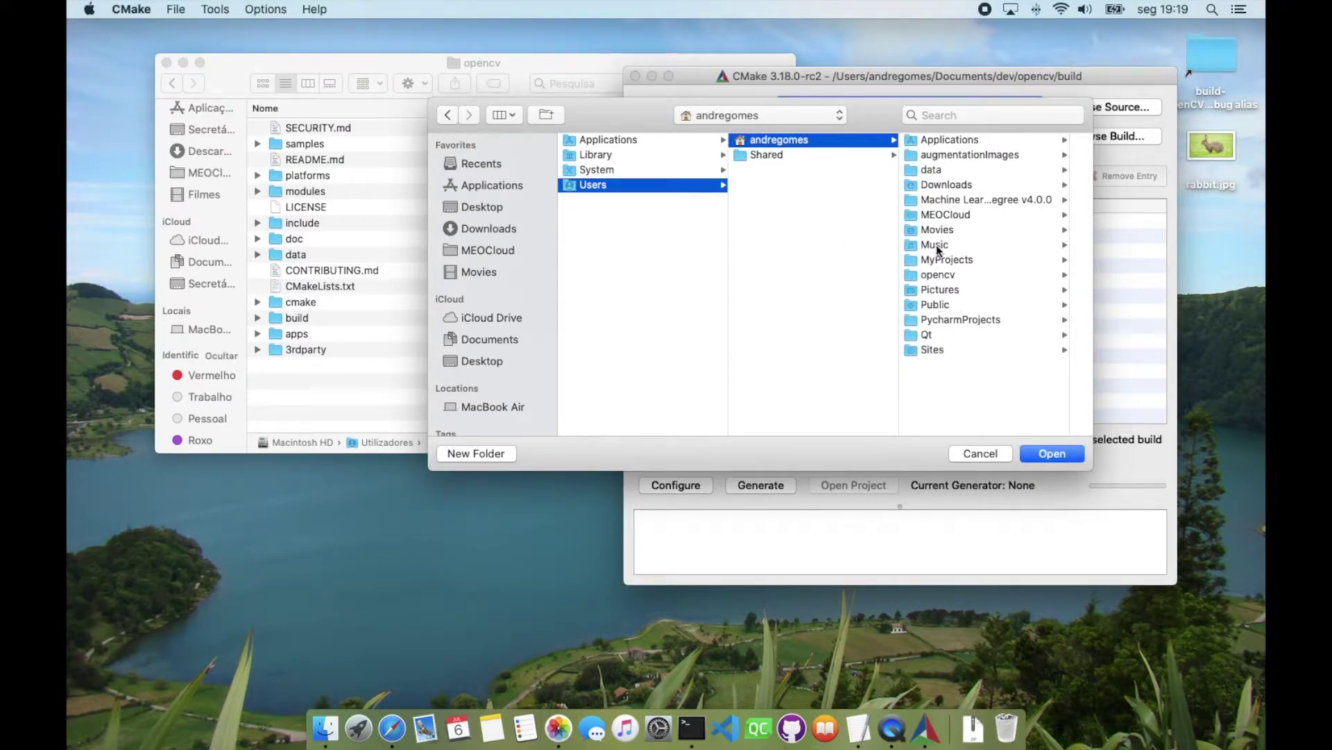
{"action": "left_click", "coordinate": [940, 275]}
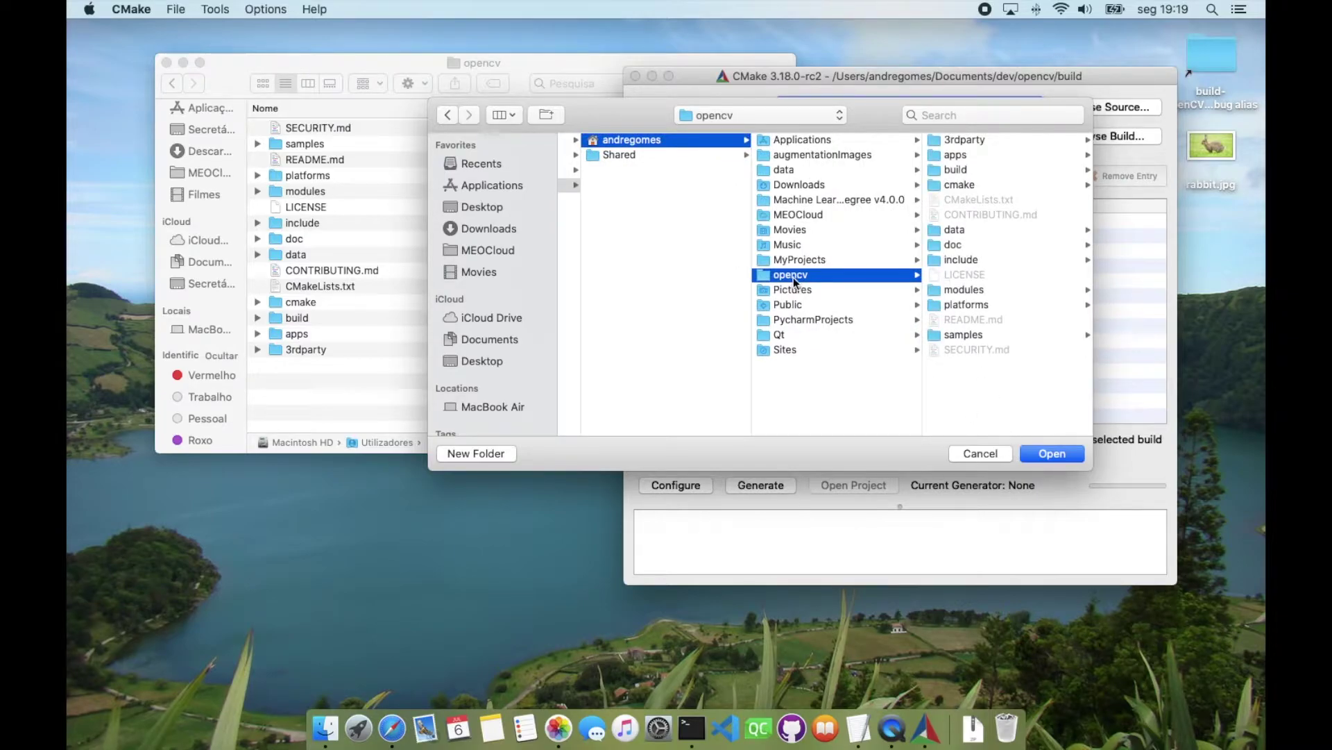
{"action": "left_click", "coordinate": [1048, 453]}
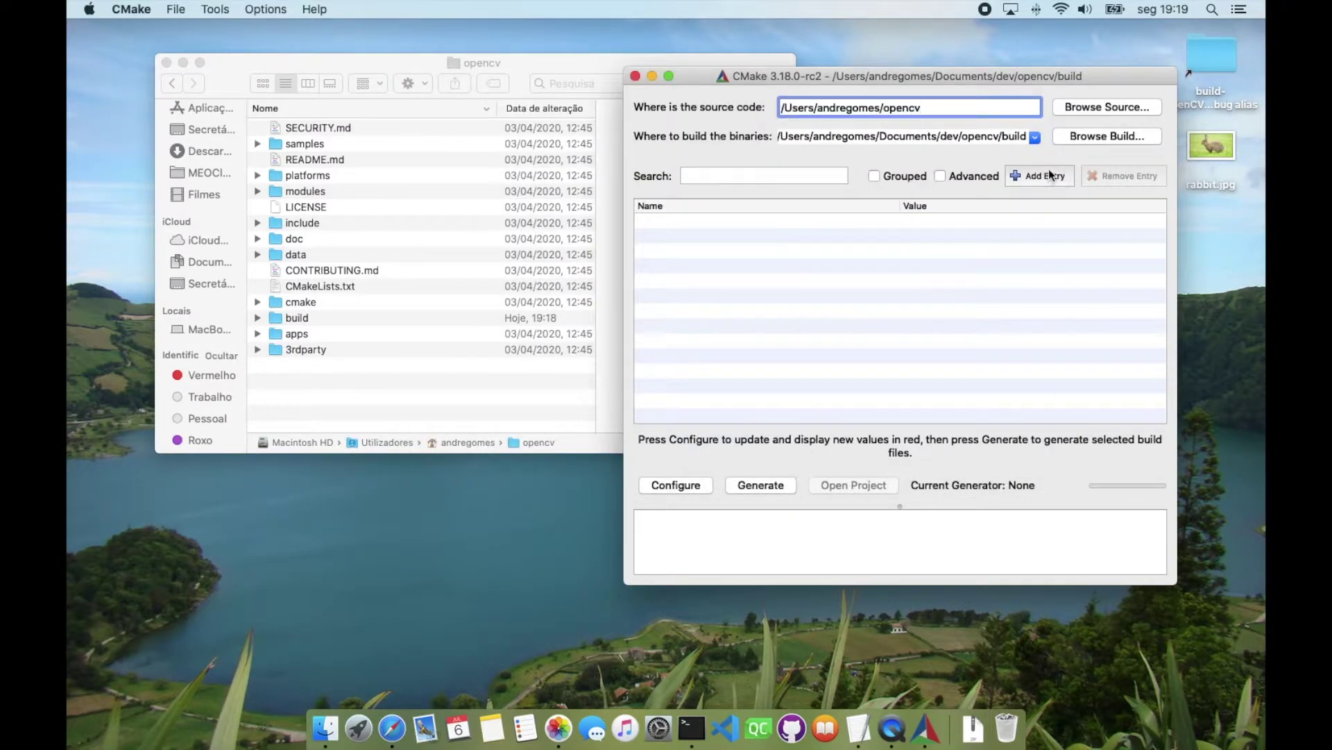
- Set the binaries location to opencv's build subfolder and configure the project with the Unix Makefiles generator and default native compilers
{"action": "left_click", "coordinate": [1077, 136]}
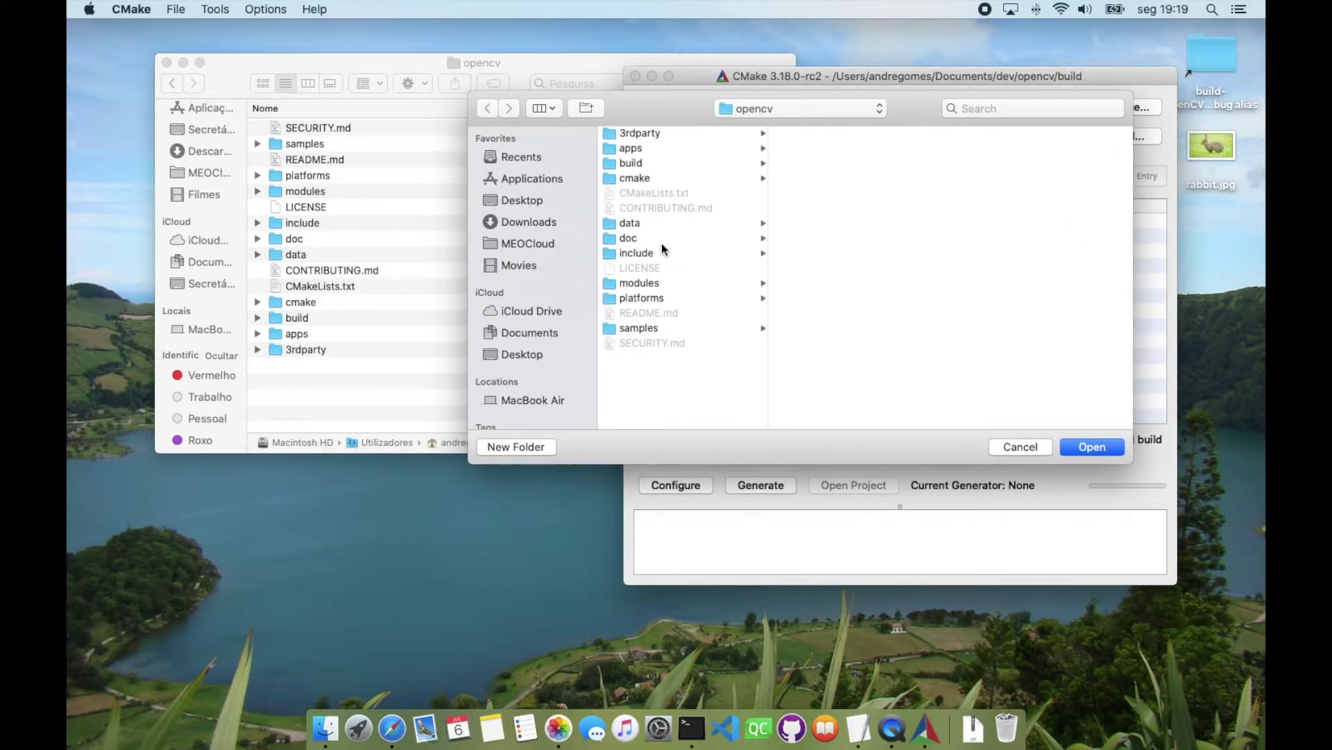
{"action": "left_click", "coordinate": [632, 163]}
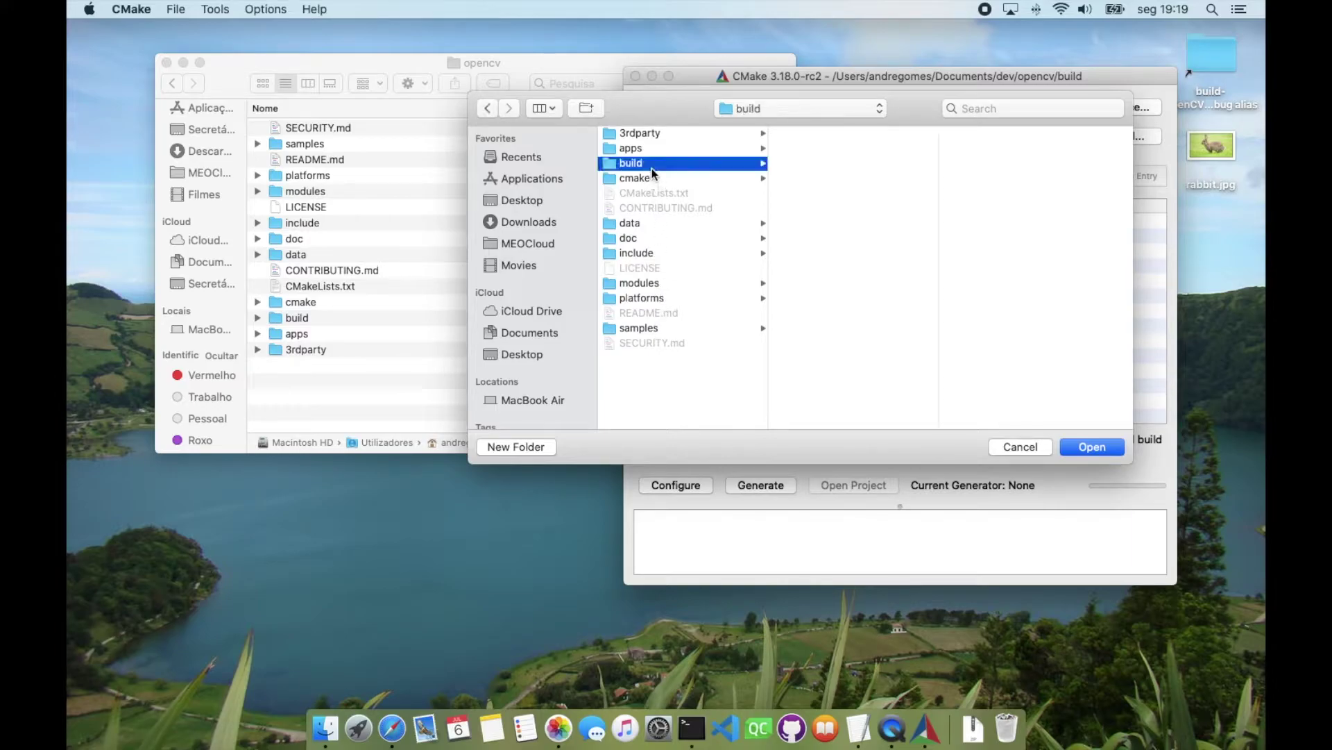
{"action": "left_click", "coordinate": [1102, 450]}
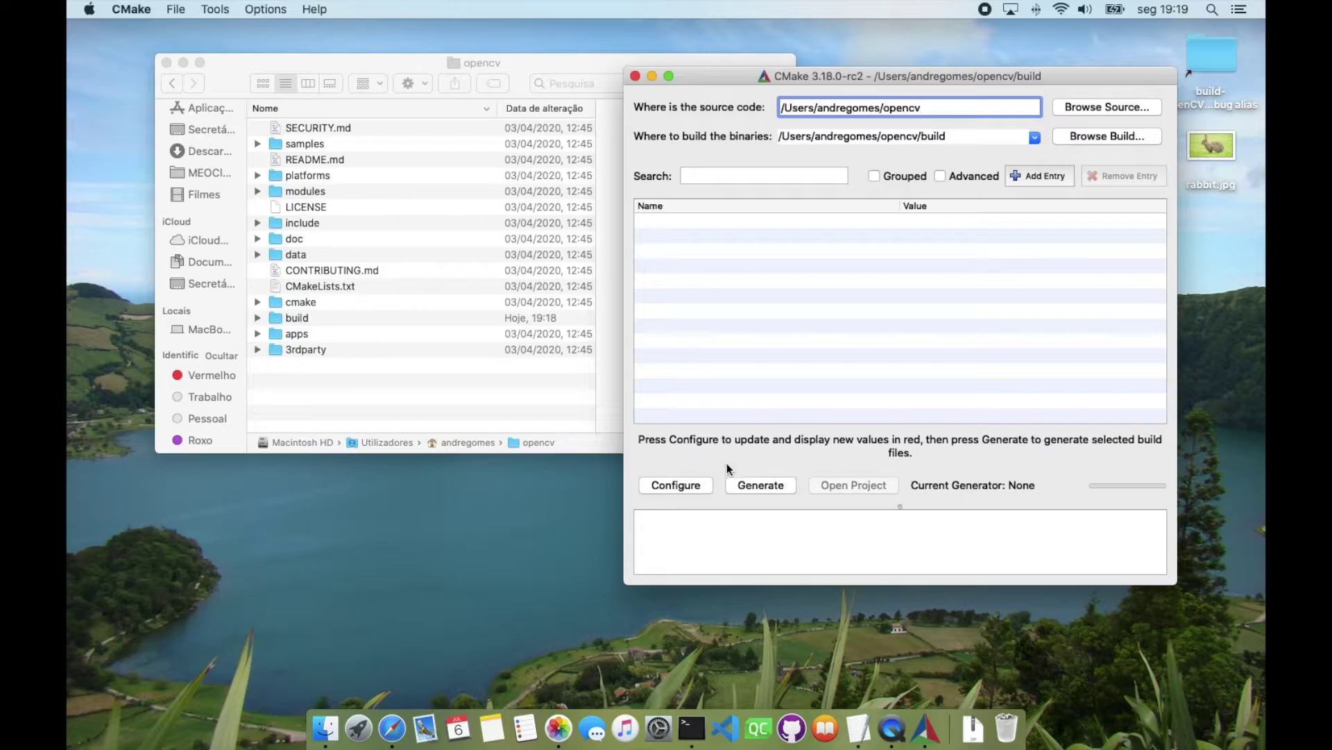
{"action": "left_click", "coordinate": [686, 485]}
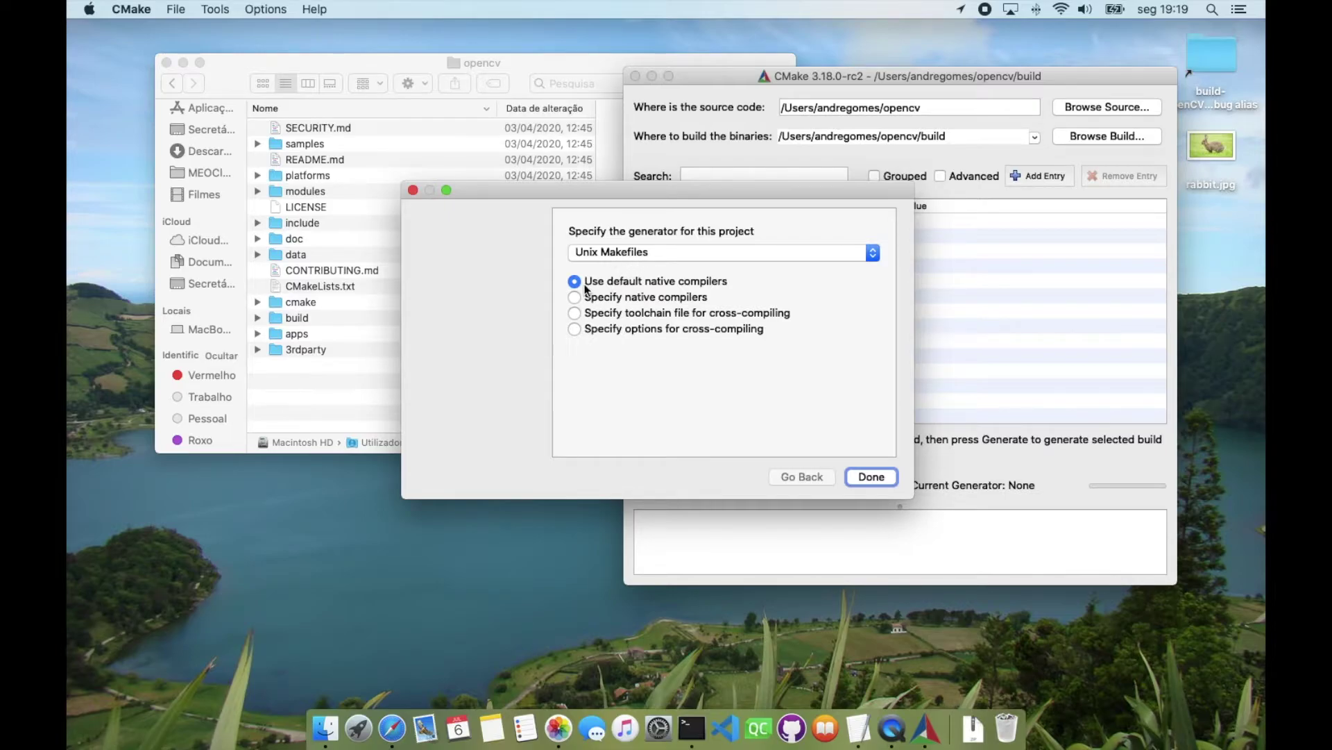
{"action": "left_click", "coordinate": [866, 479]}
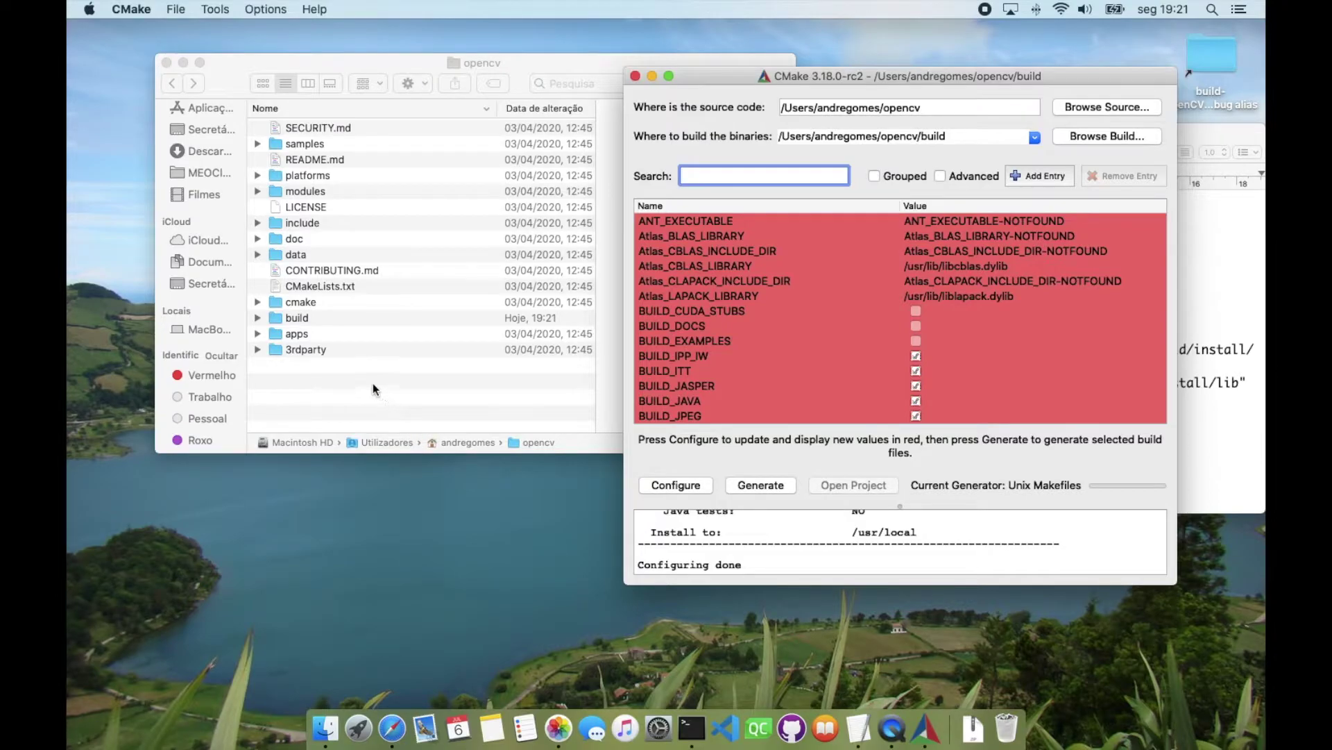
- Switch to Finder, open opencv's build folder and create a subfolder named "install" in it
{"action": "left_click", "coordinate": [373, 383]}
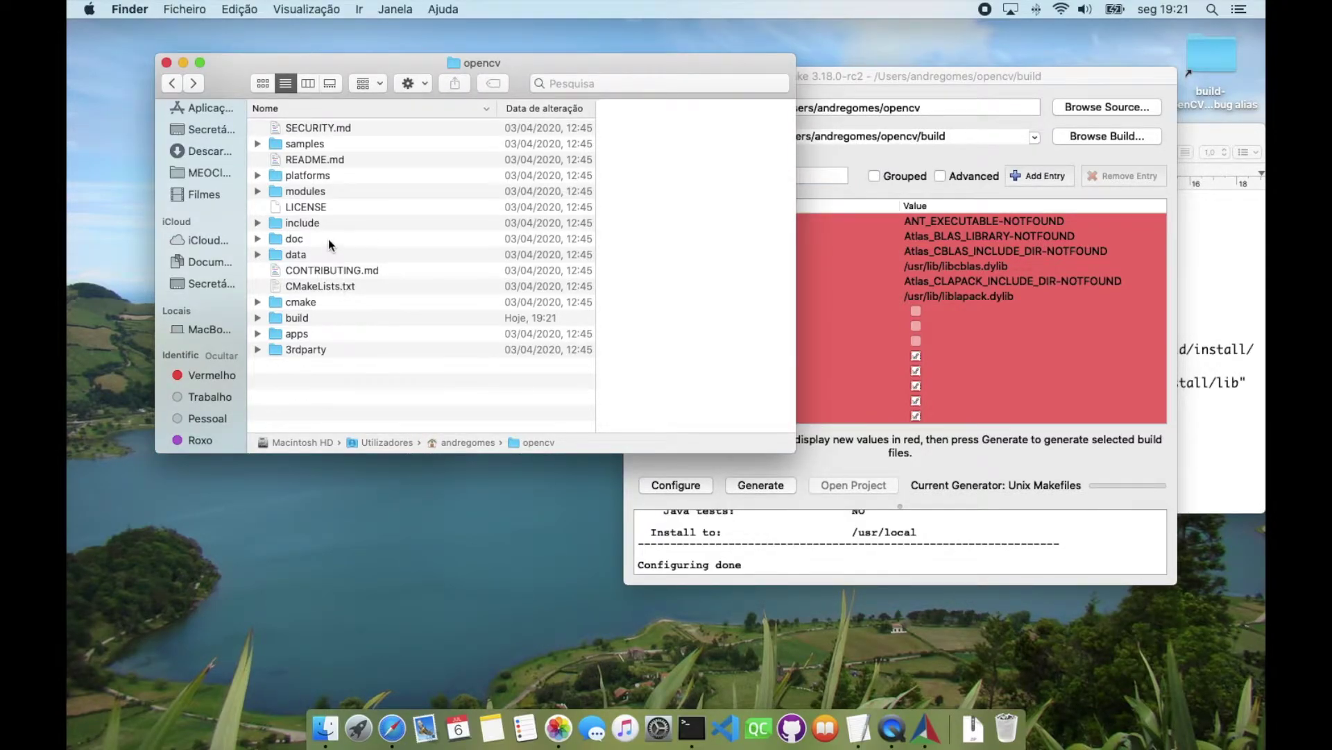
{"action": "double_click", "coordinate": [306, 316]}
{"action": "scroll", "coordinate": [312, 326], "scroll_direction": "down", "scroll_amount": 5}
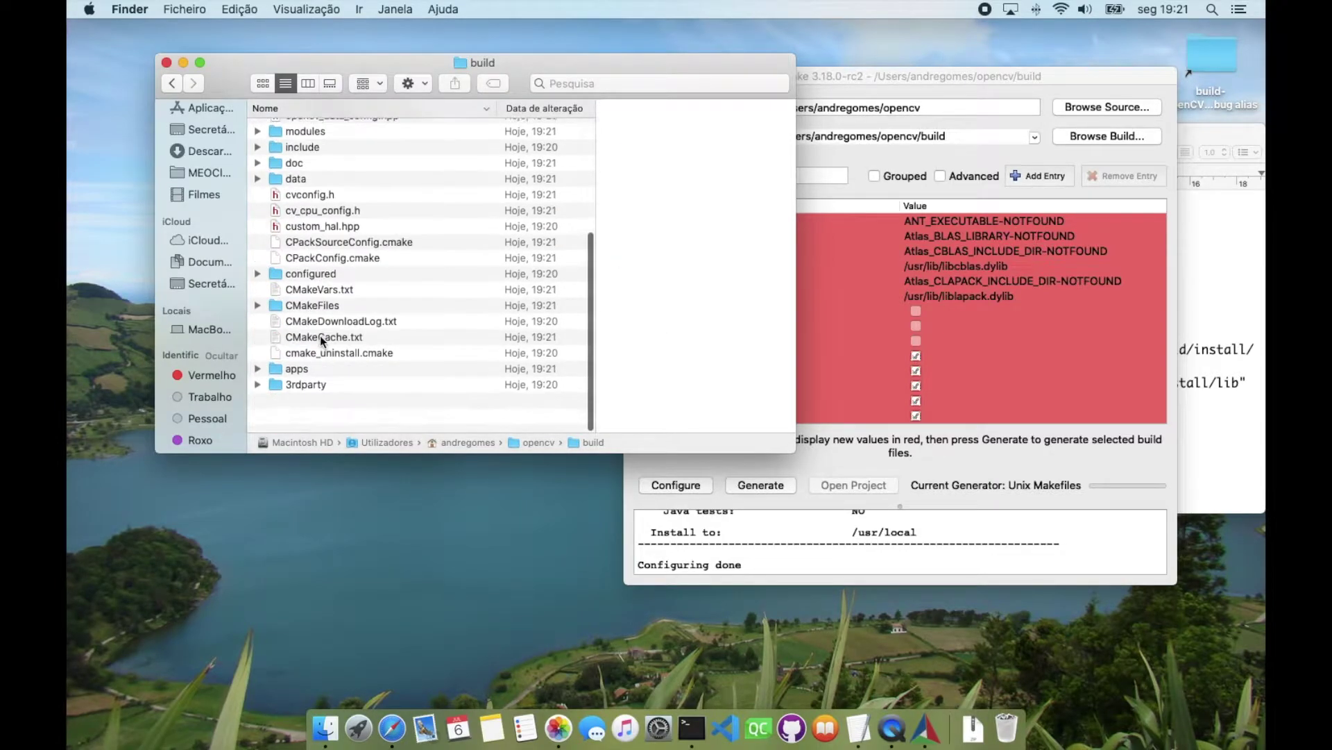
{"action": "left_click", "coordinate": [188, 10]}
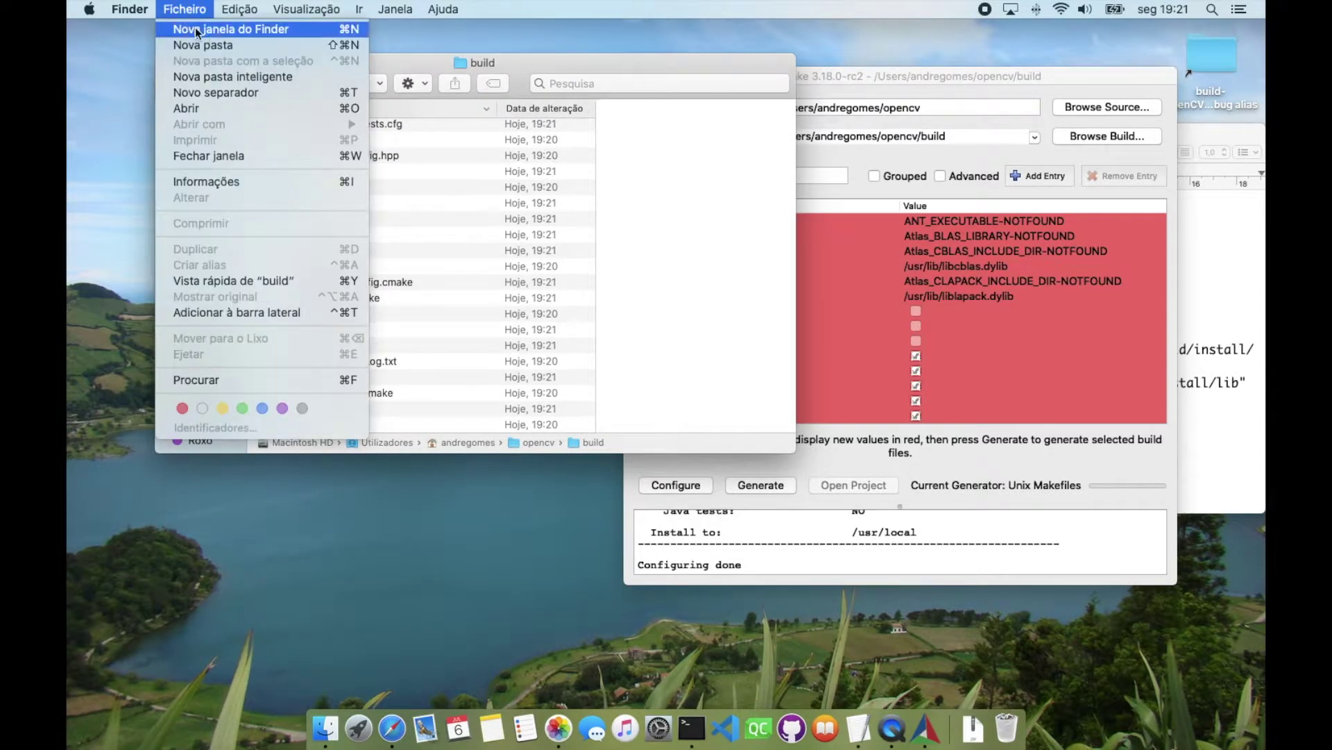
{"action": "left_click", "coordinate": [215, 45]}
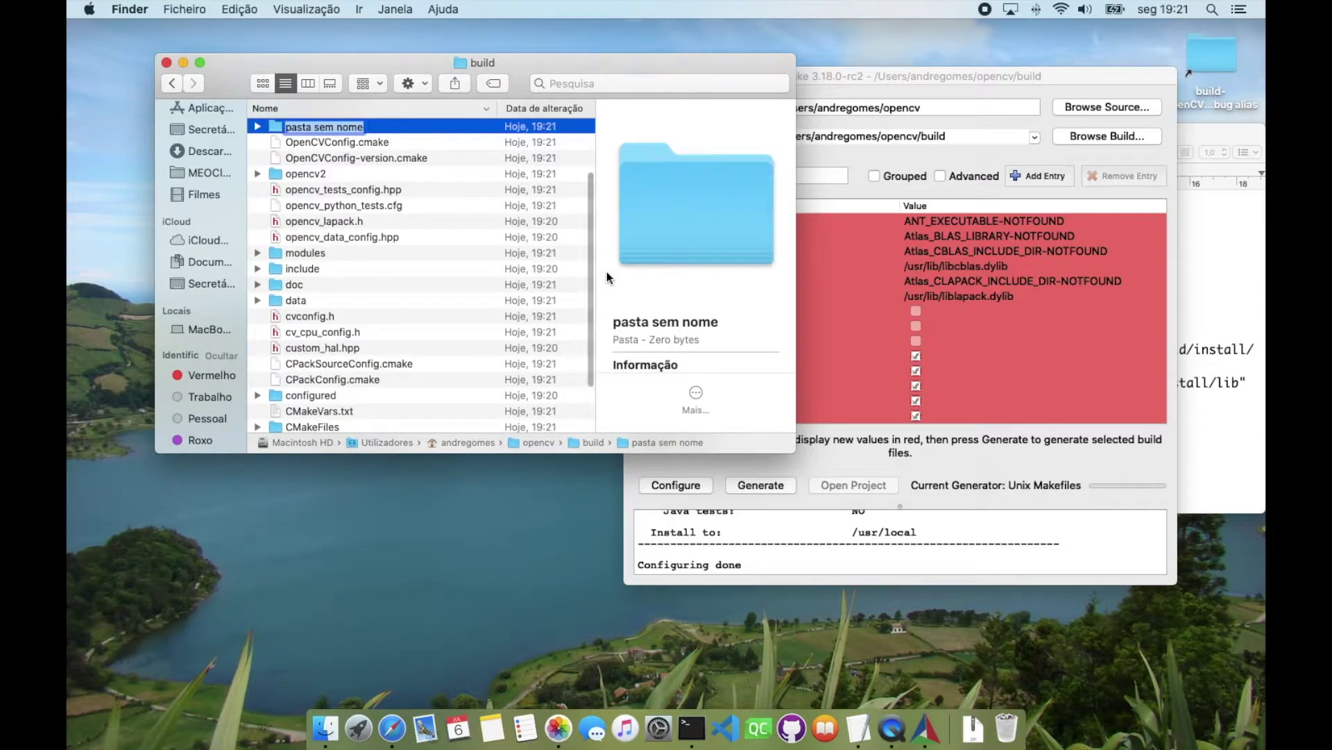
{"action": "type", "text": "install"}
{"action": "key", "text": "Return"}
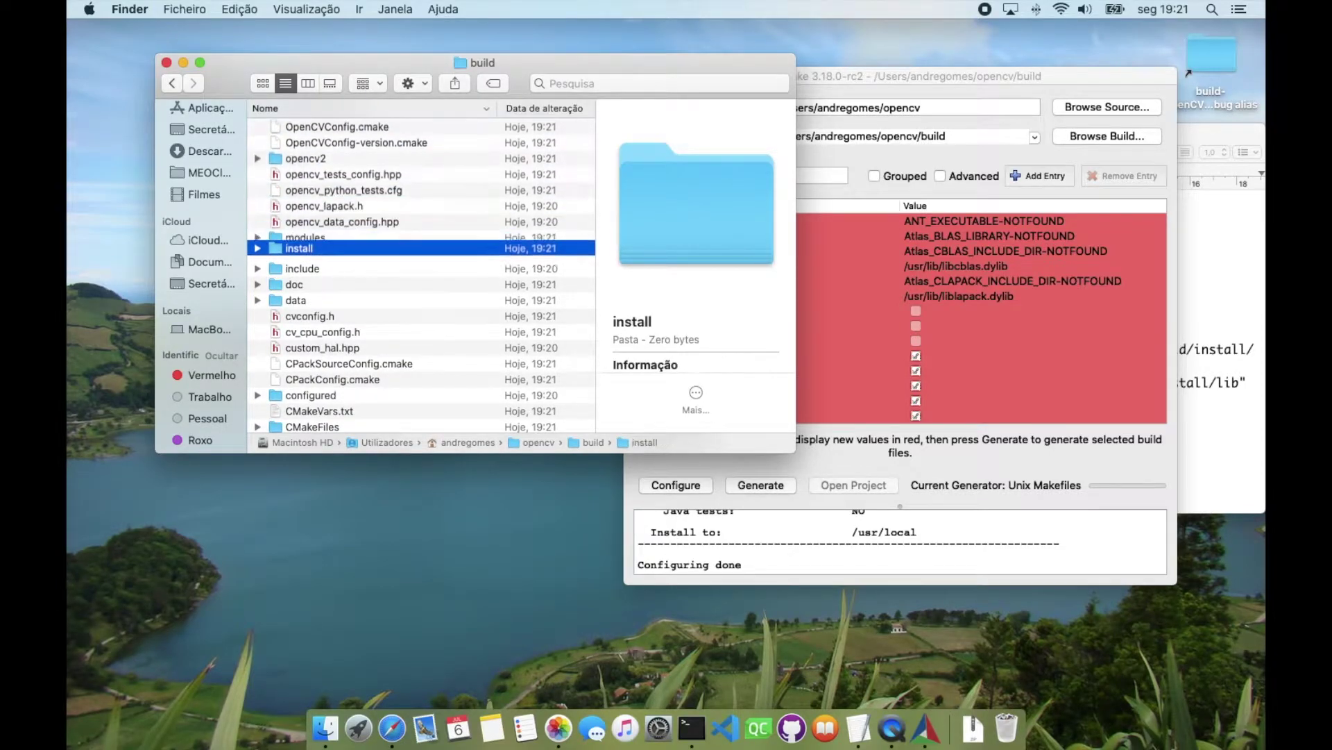
- Return to CMake and enable the BUILD_opencv_world option
{"action": "left_click", "coordinate": [910, 76]}
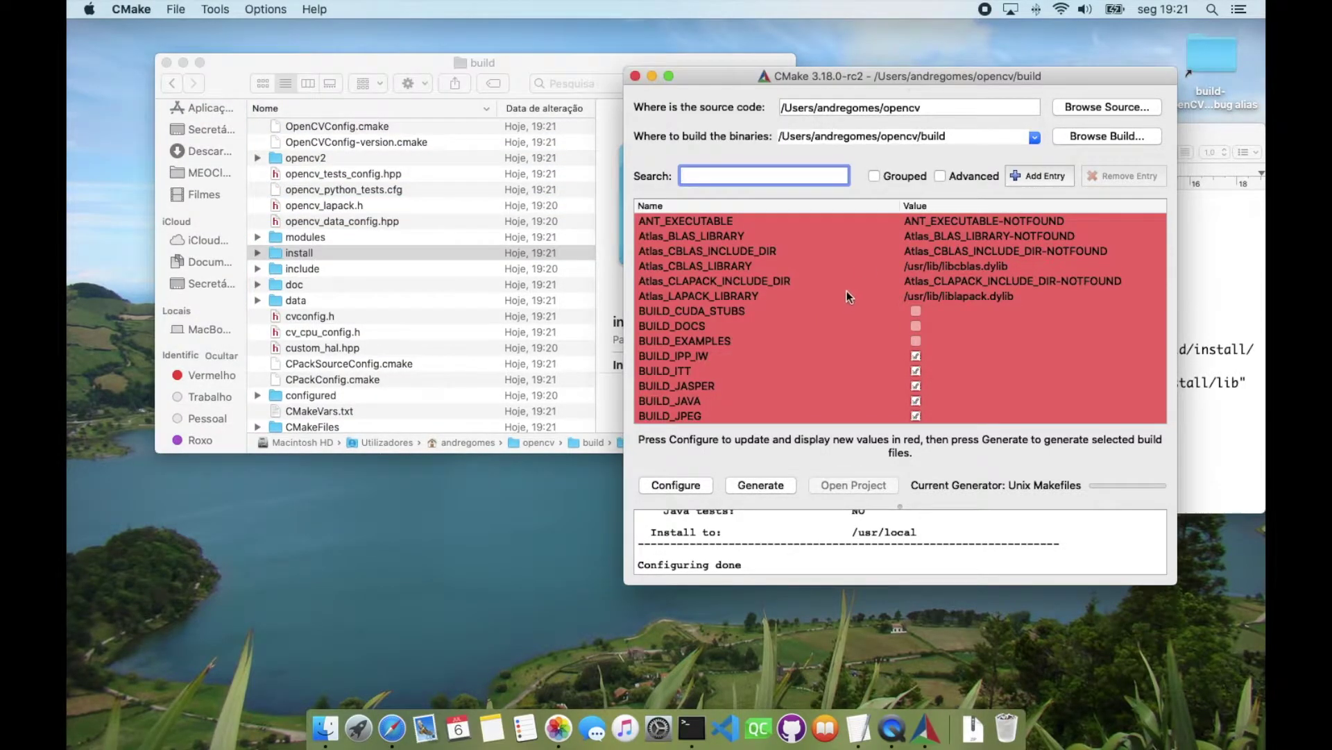
{"action": "left_click_drag", "start_coordinate": [774, 85], "coordinate": [764, 71]}
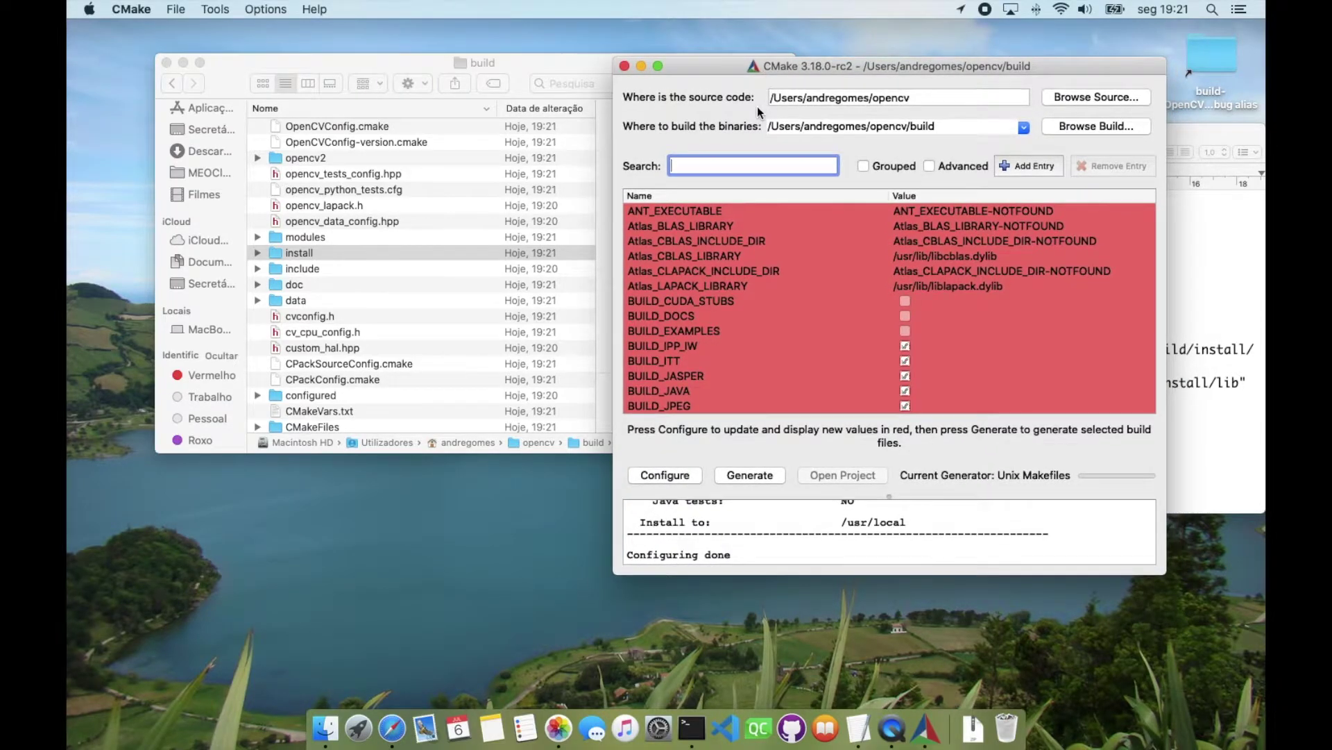
{"action": "scroll", "coordinate": [777, 357], "scroll_direction": "down", "scroll_amount": 10}
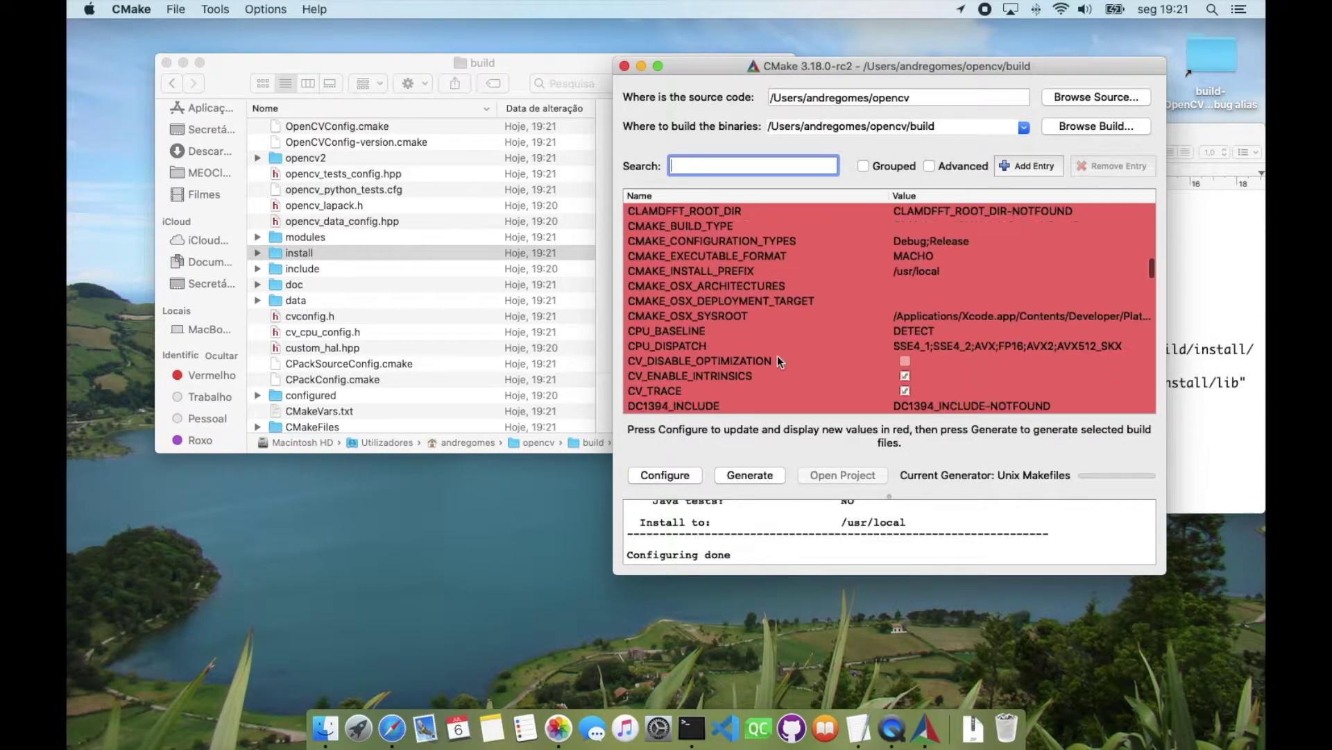
{"action": "scroll", "coordinate": [777, 360], "scroll_direction": "up", "scroll_amount": 5}
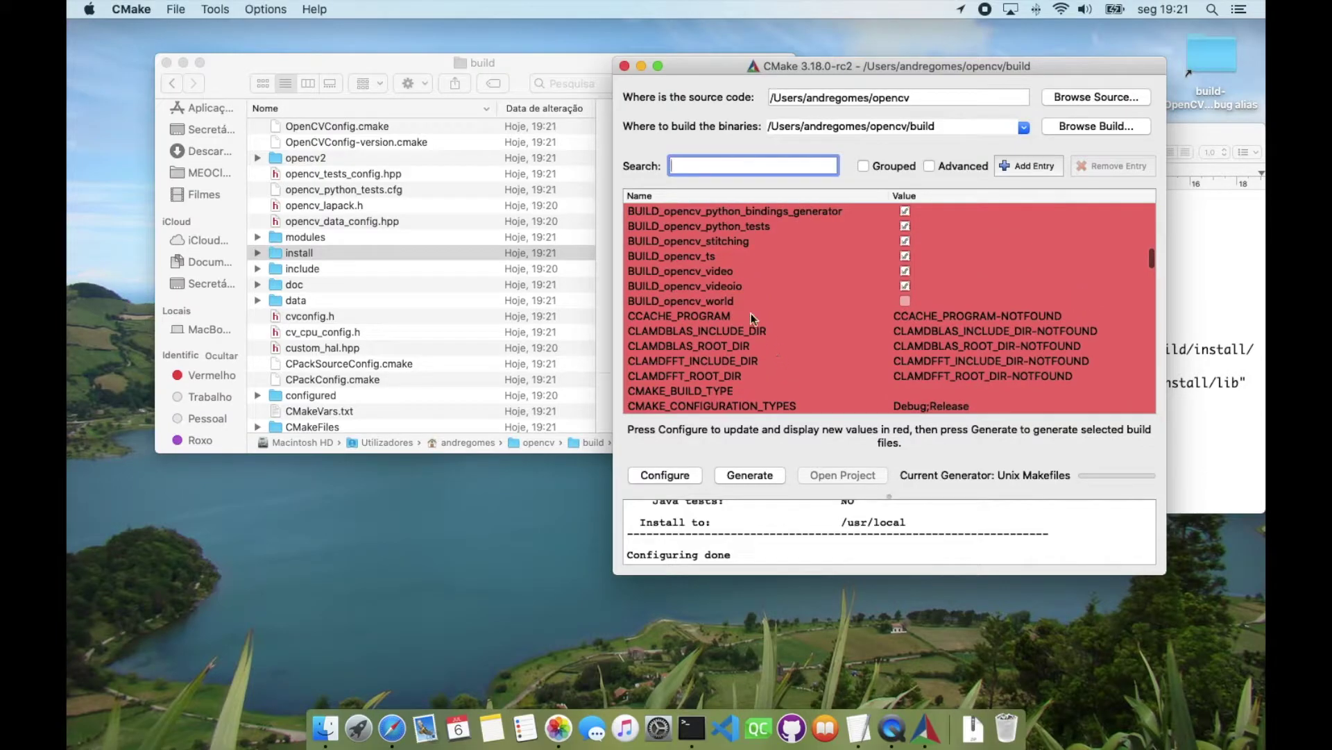
{"action": "scroll", "coordinate": [730, 286], "scroll_direction": "up", "scroll_amount": 1}
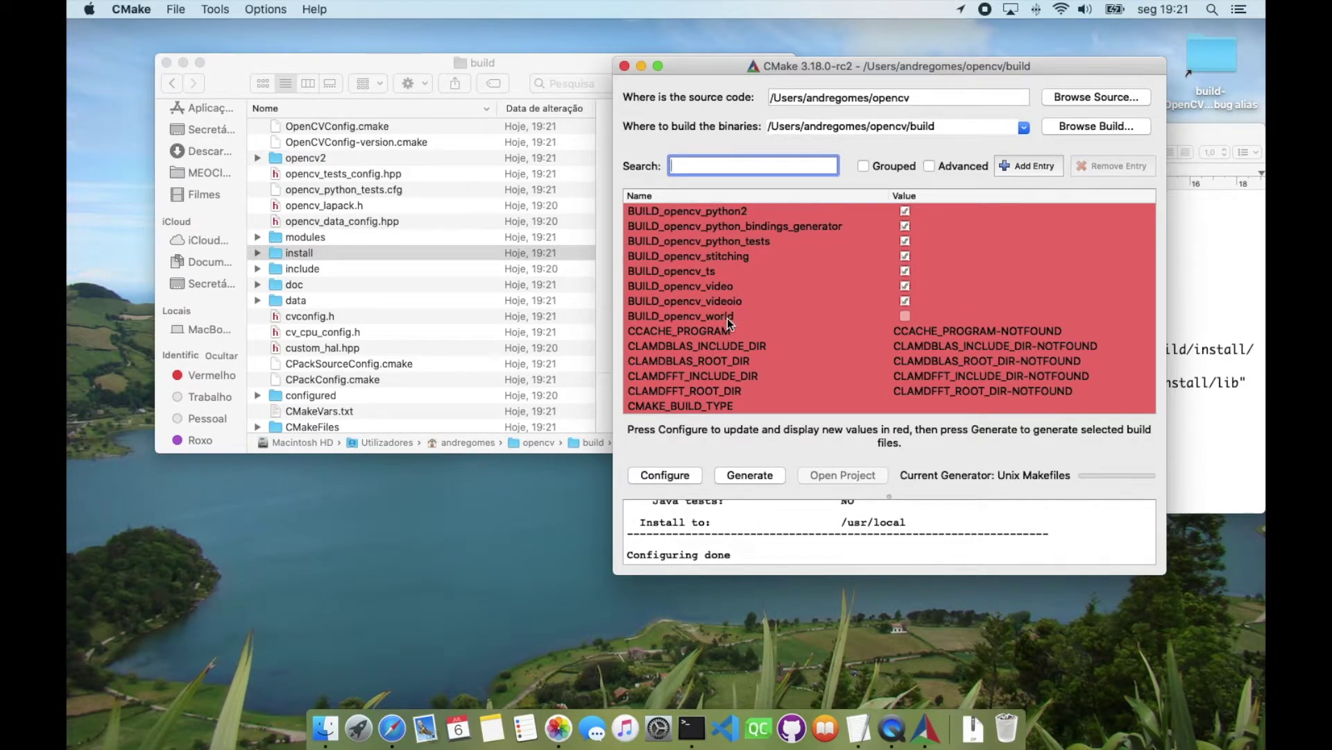
{"action": "left_click", "coordinate": [905, 316]}
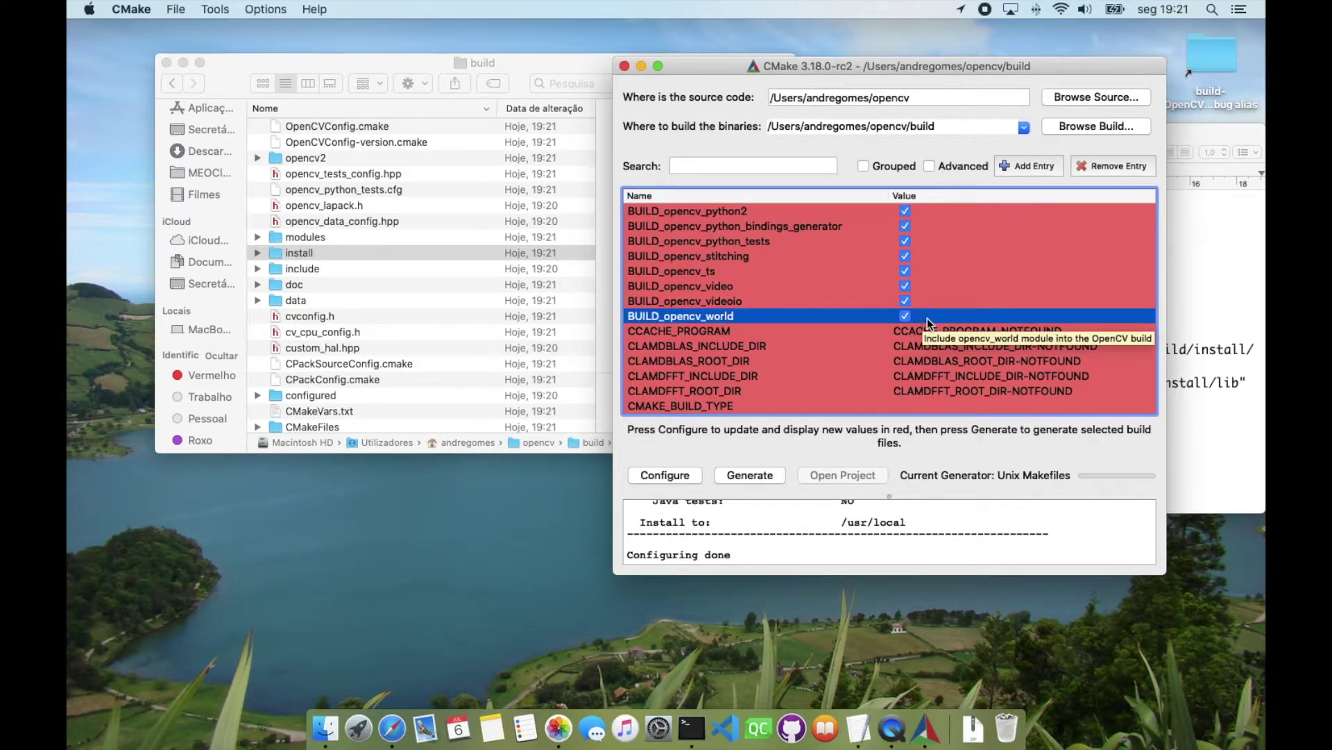
- Set CMAKE_INSTALL_PREFIX to the opencv/build/install folder in the home folder
{"action": "scroll", "coordinate": [858, 291], "scroll_direction": "up", "scroll_amount": 5}
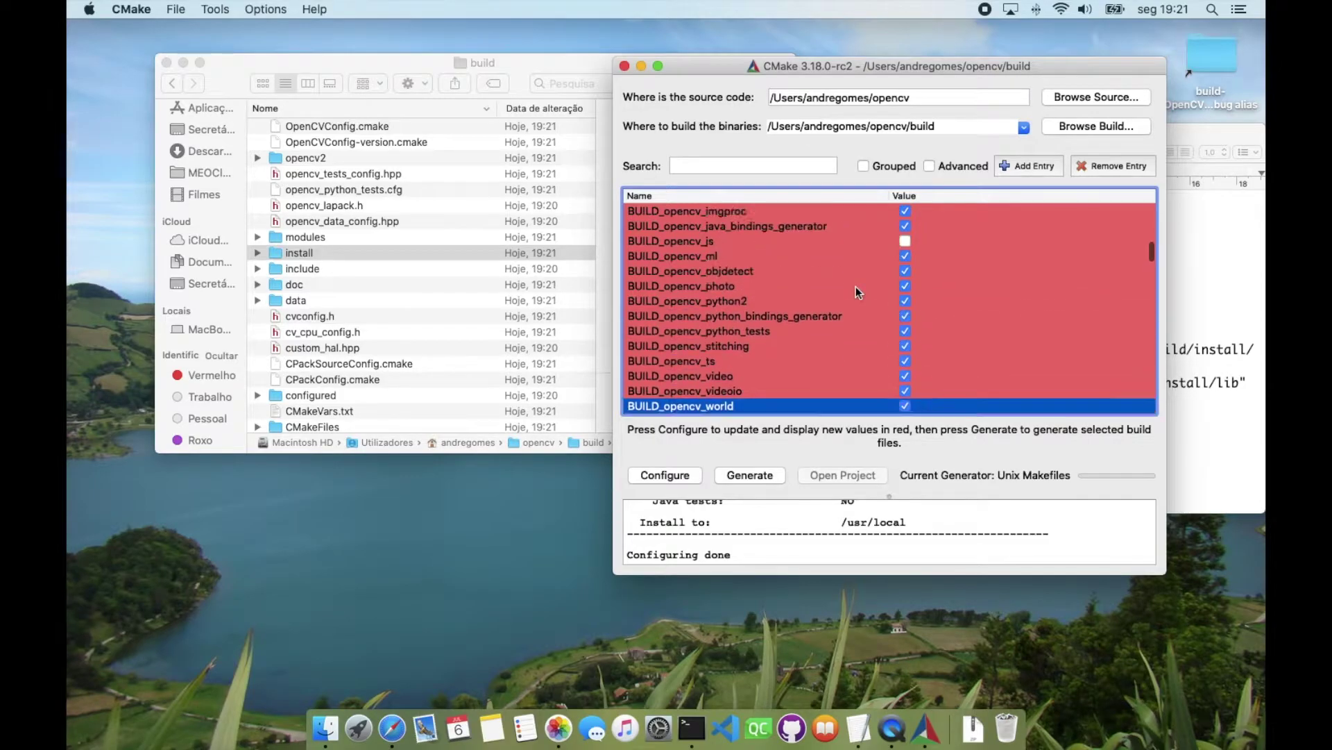
{"action": "scroll", "coordinate": [855, 292], "scroll_direction": "down", "scroll_amount": 1}
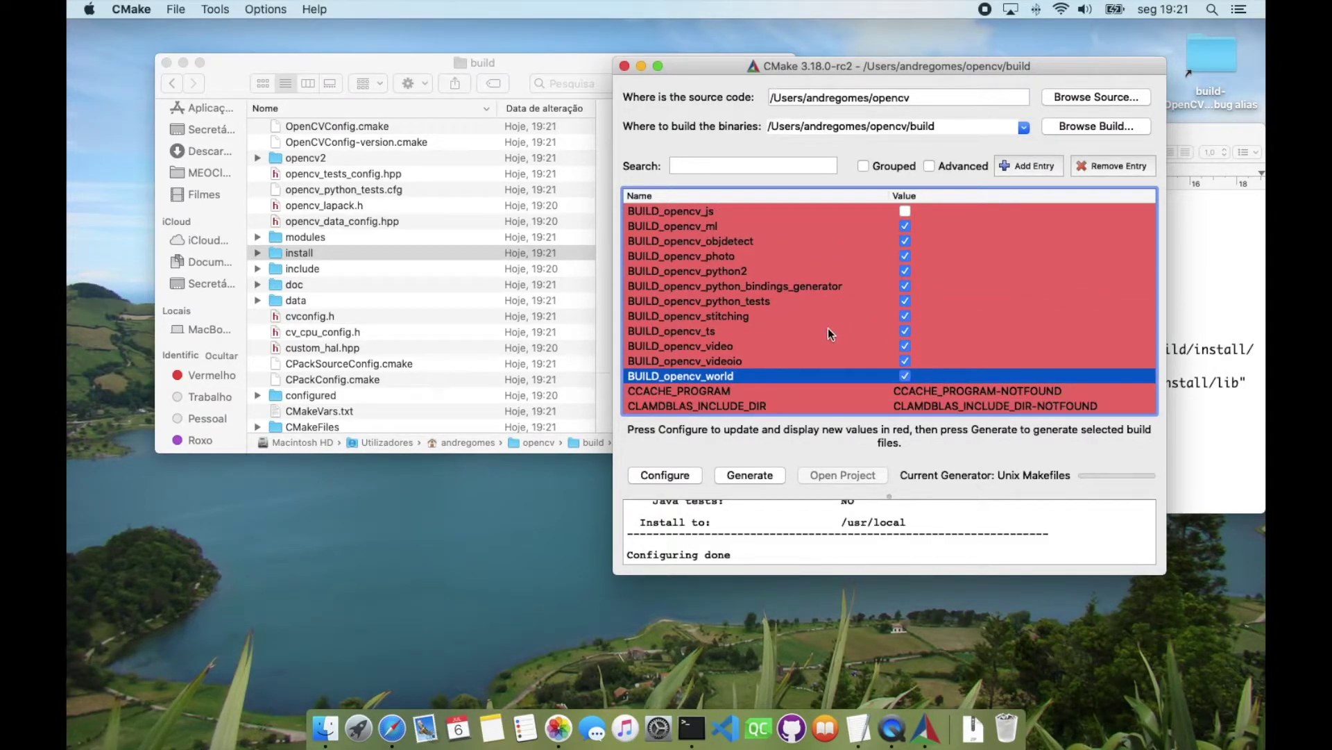
{"action": "scroll", "coordinate": [742, 376], "scroll_direction": "down", "scroll_amount": 1}
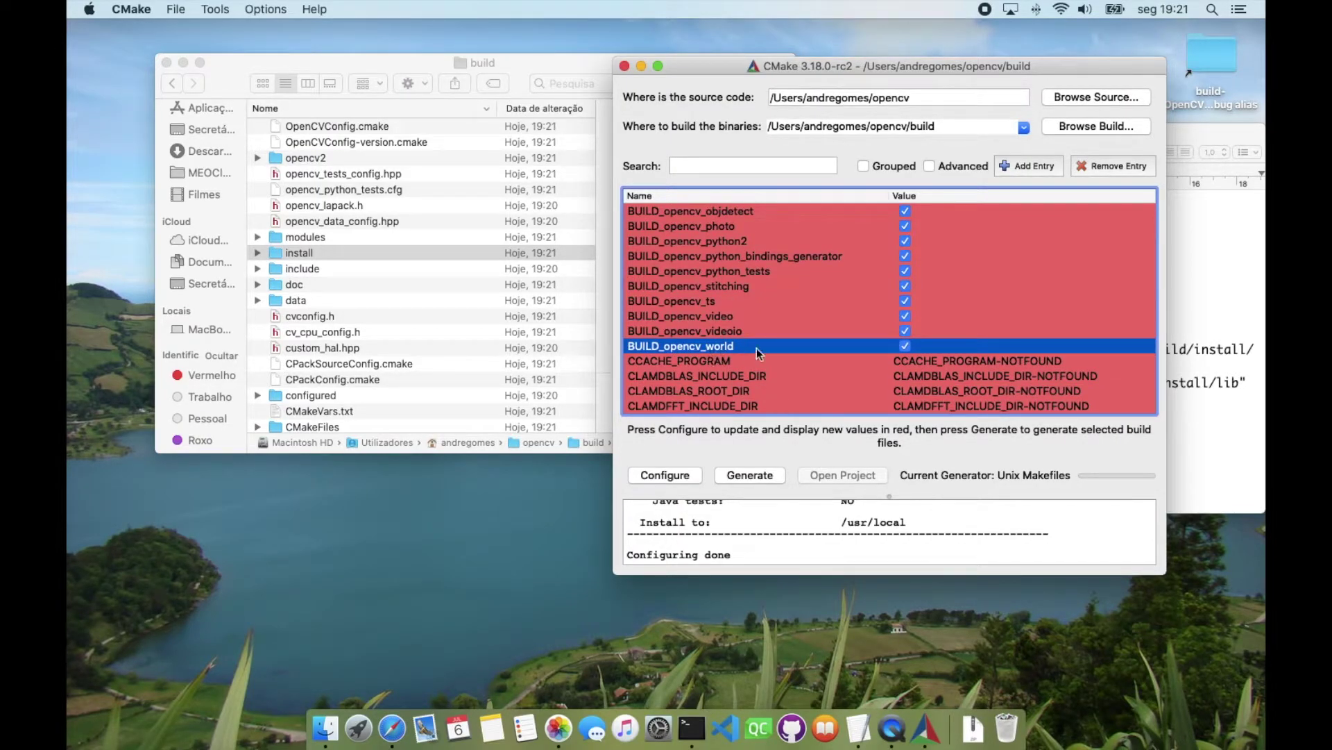
{"action": "scroll", "coordinate": [775, 348], "scroll_direction": "down", "scroll_amount": 5}
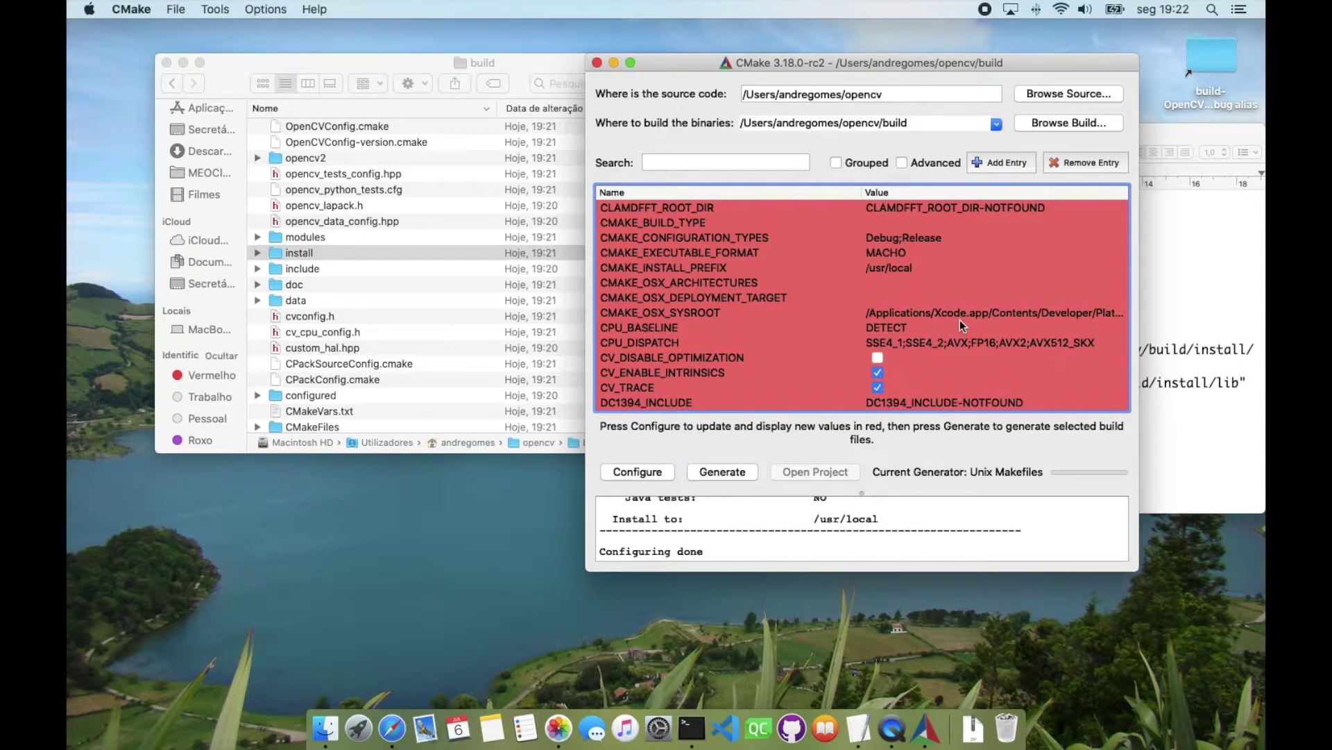
{"action": "double_click", "coordinate": [626, 269]}
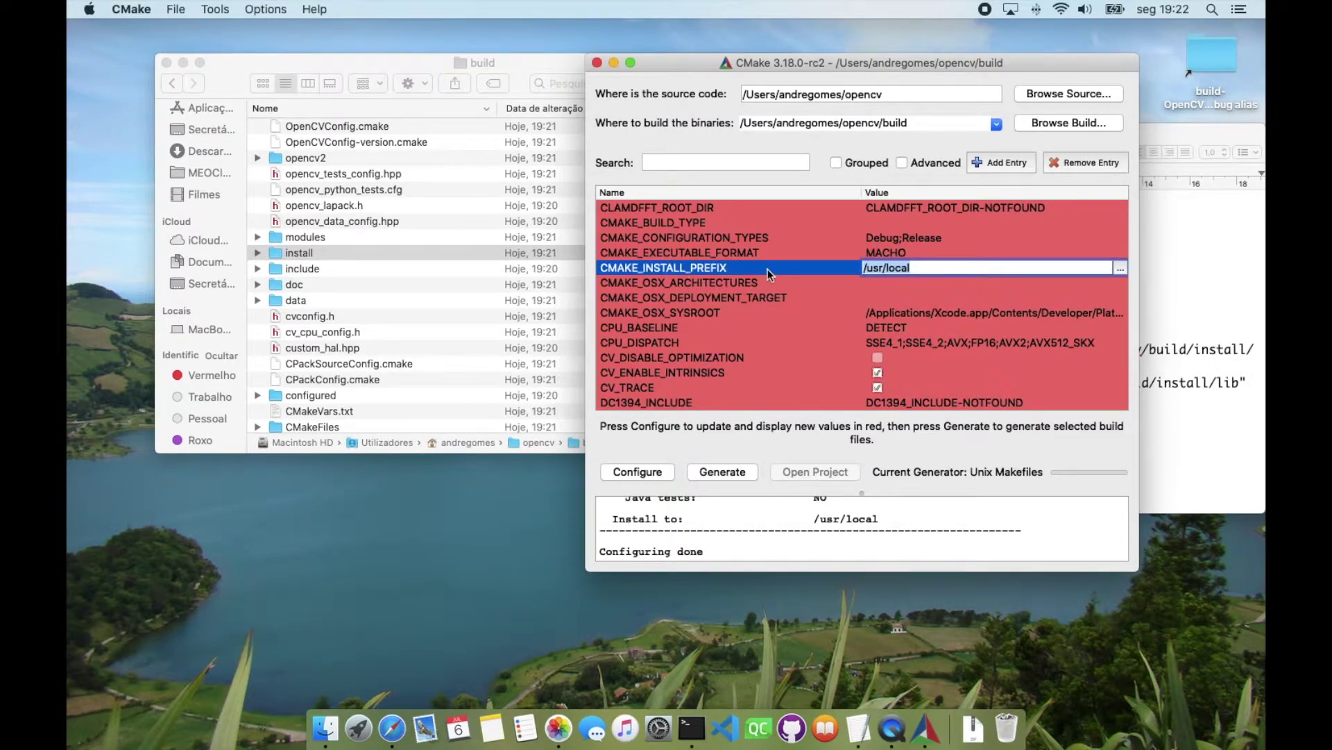
{"action": "left_click", "coordinate": [952, 271]}
{"action": "left_click_drag", "start_coordinate": [491, 117], "coordinate": [531, 132]}
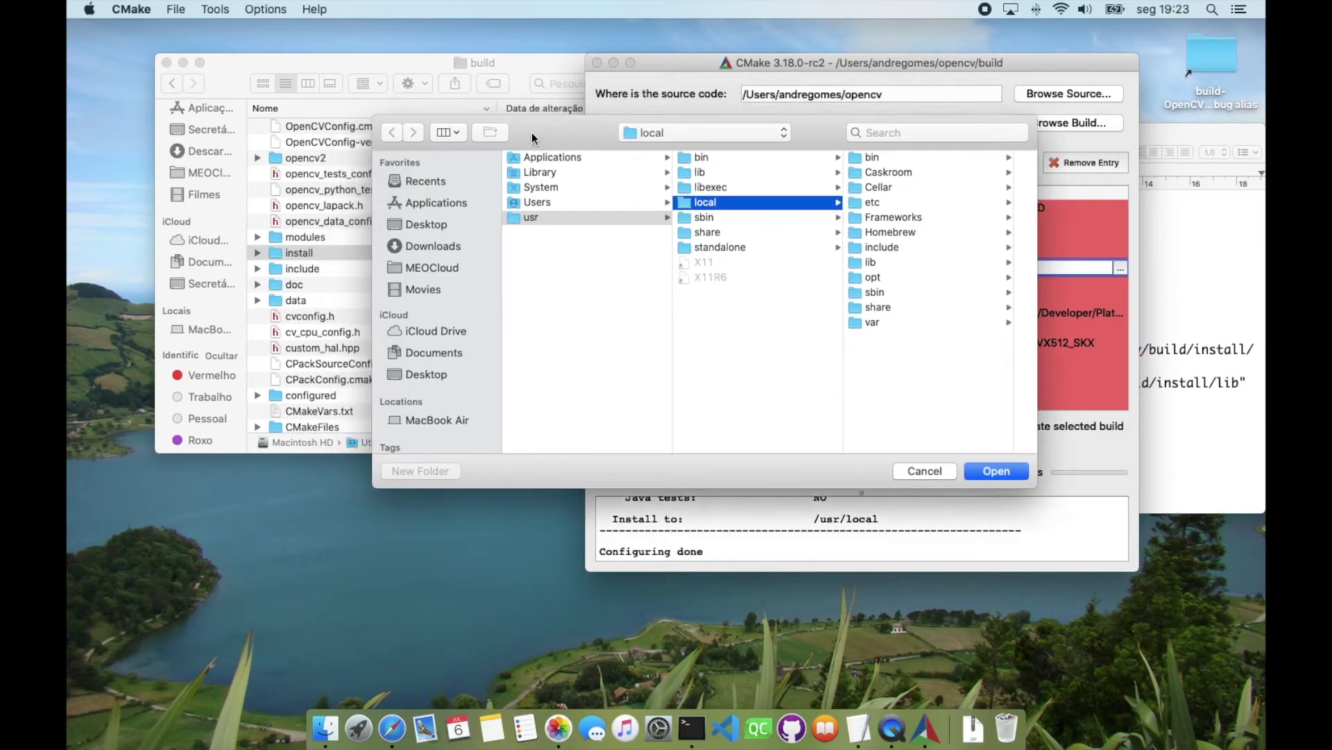
{"action": "left_click", "coordinate": [549, 202]}
{"action": "left_click", "coordinate": [727, 159]}
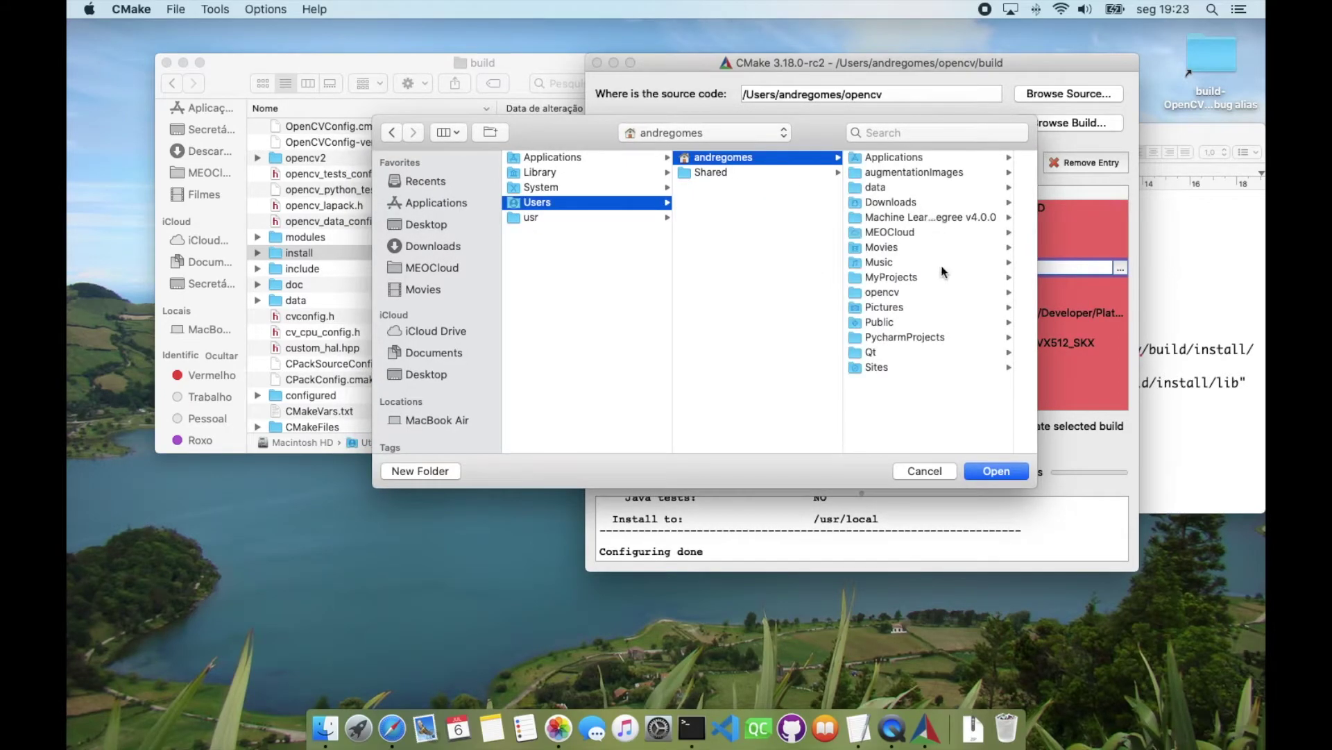
{"action": "left_click", "coordinate": [892, 292]}
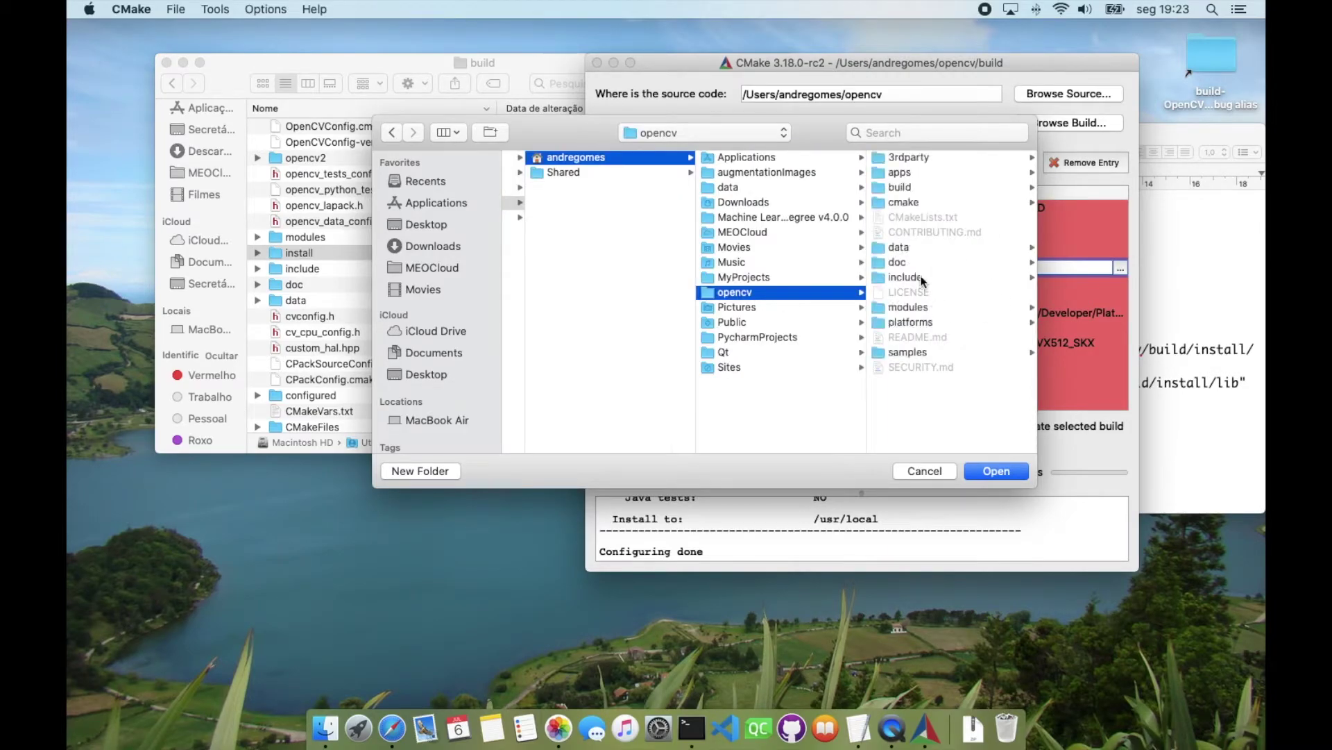
{"action": "left_click", "coordinate": [904, 187]}
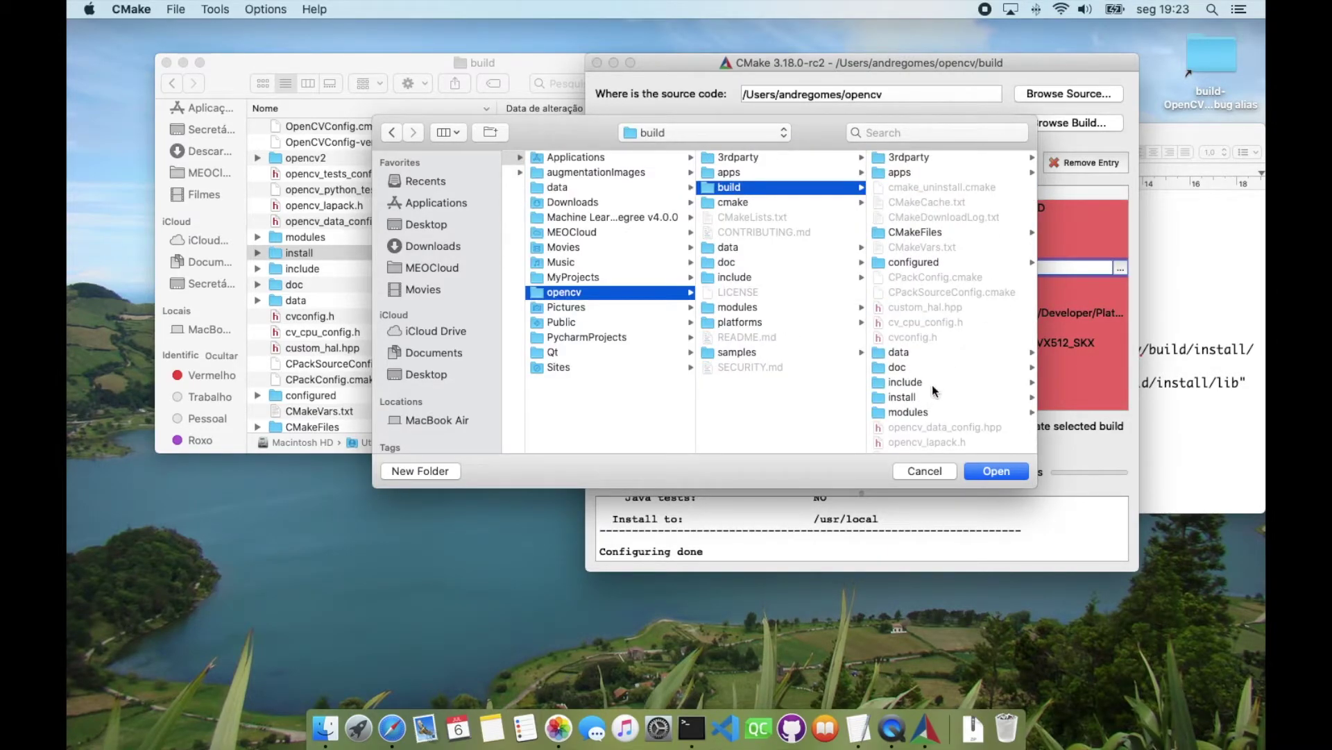
{"action": "left_click", "coordinate": [918, 396]}
{"action": "left_click", "coordinate": [994, 472]}
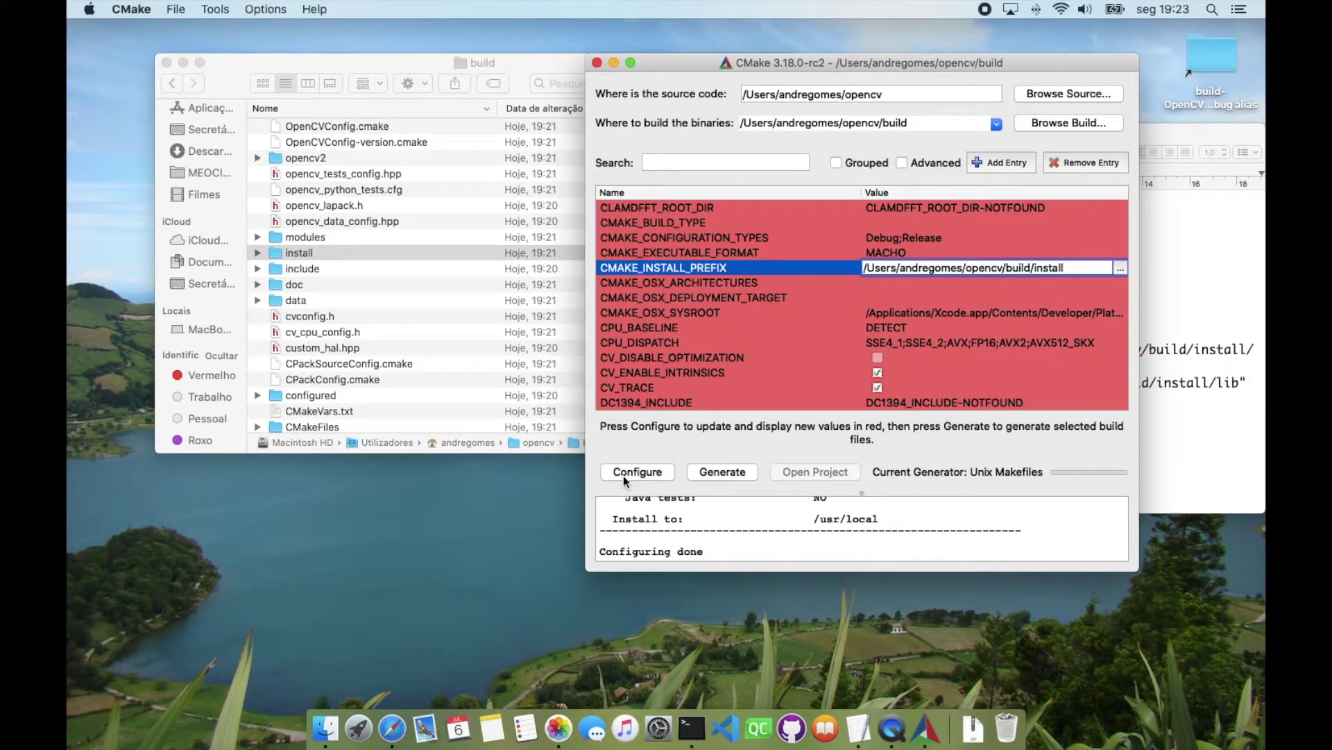
- Reconfigure the project with the new install prefix and generate the Unix Makefiles, check the output log and close CMake
{"action": "left_click", "coordinate": [653, 475]}
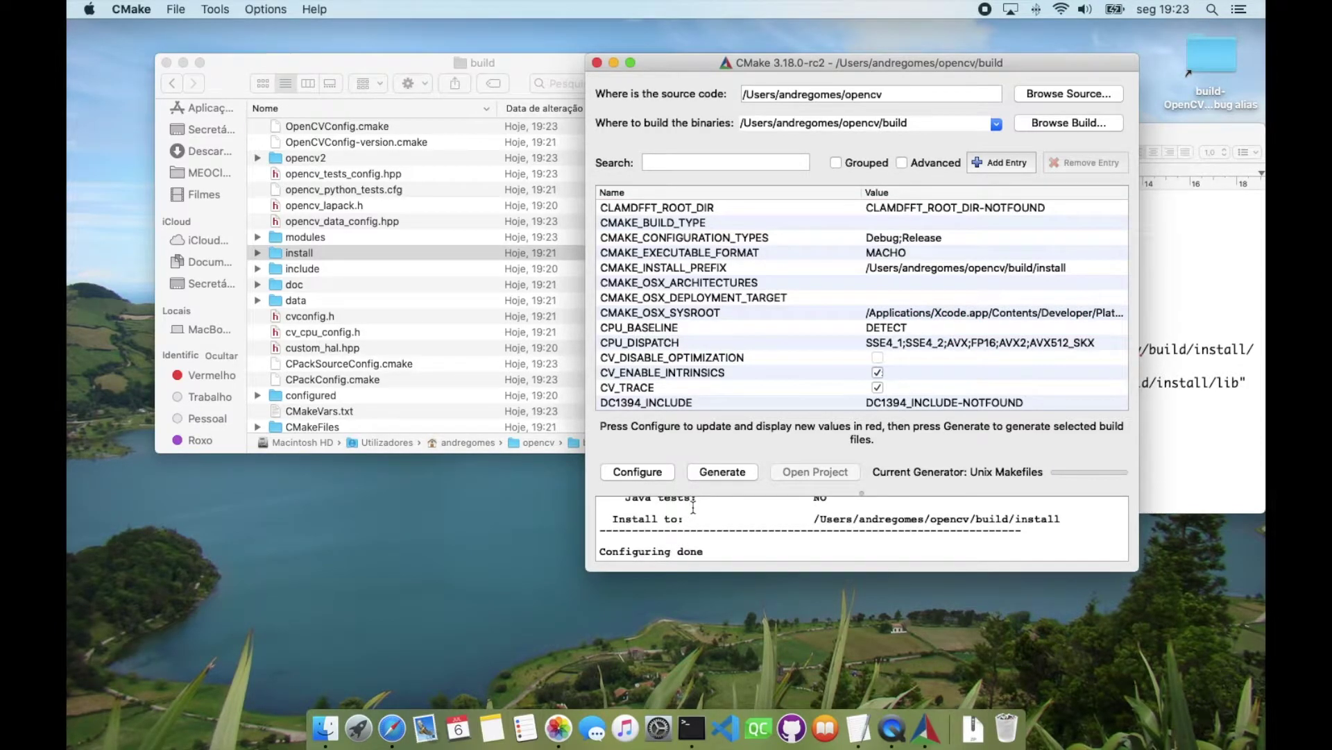
{"action": "left_click", "coordinate": [719, 474]}
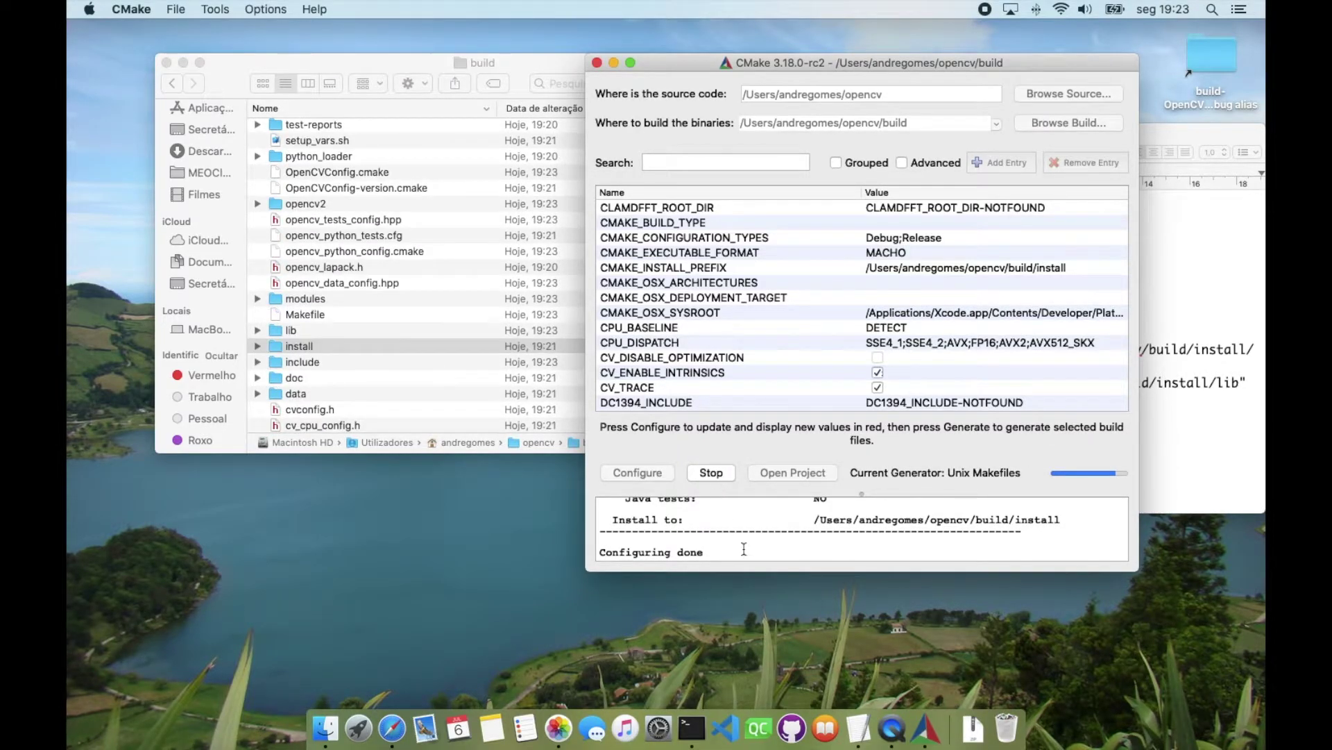
{"action": "scroll", "coordinate": [744, 549], "scroll_direction": "right", "scroll_amount": 3}
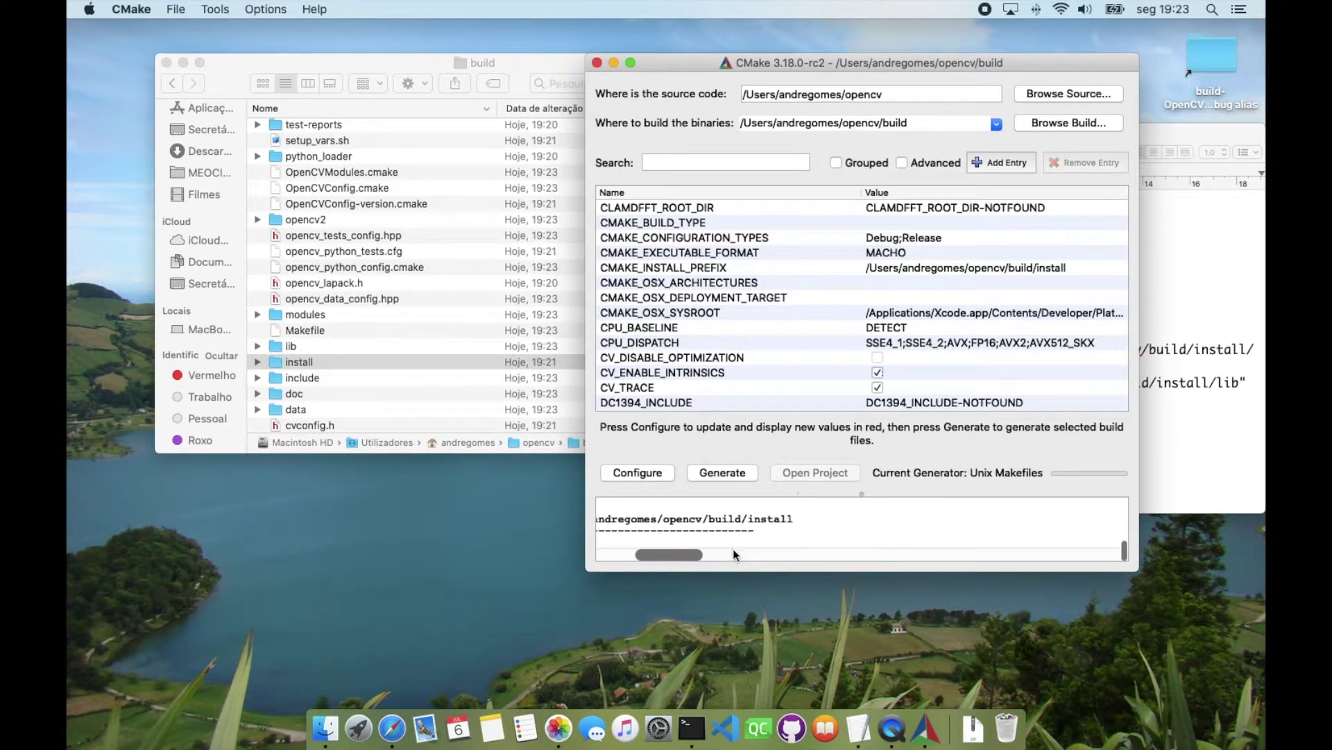
{"action": "left_click_drag", "start_coordinate": [651, 556], "coordinate": [609, 556]}
{"action": "scroll", "coordinate": [638, 548], "scroll_direction": "down", "scroll_amount": 1}
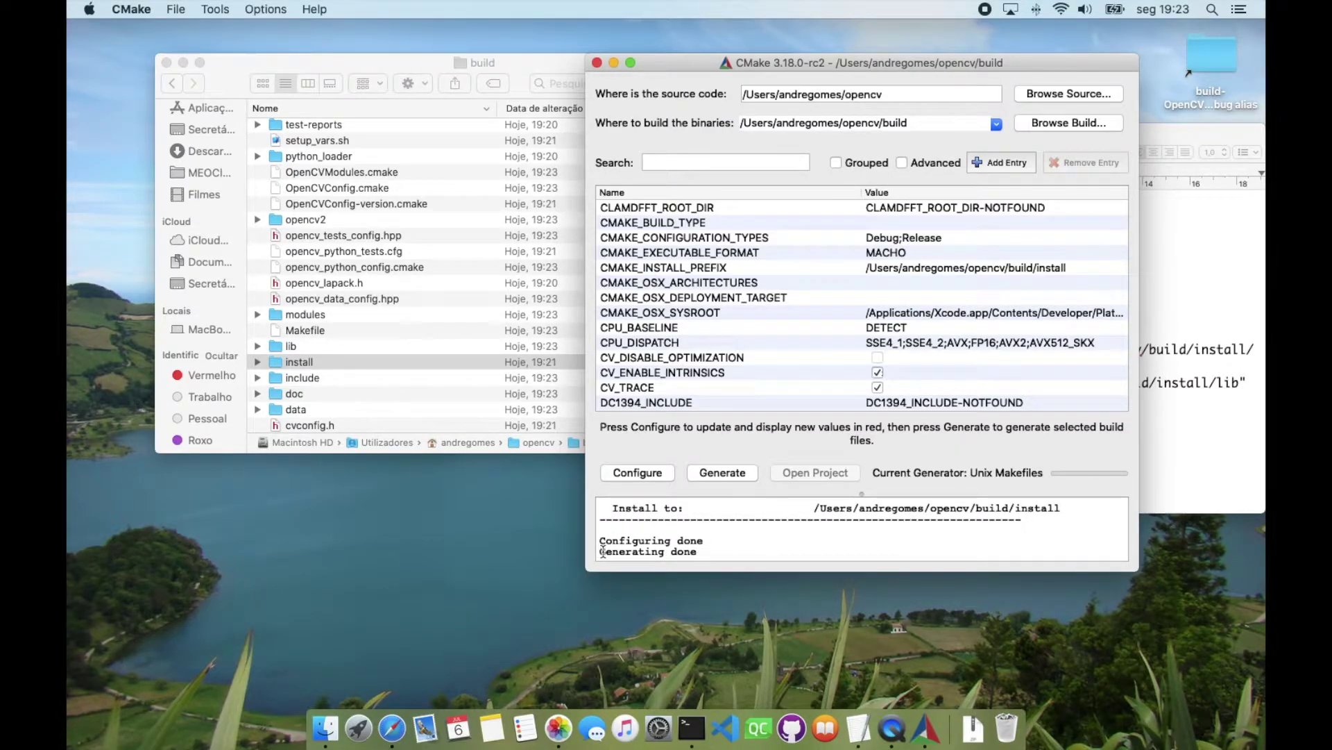
{"action": "left_click_drag", "start_coordinate": [601, 552], "coordinate": [695, 555]}
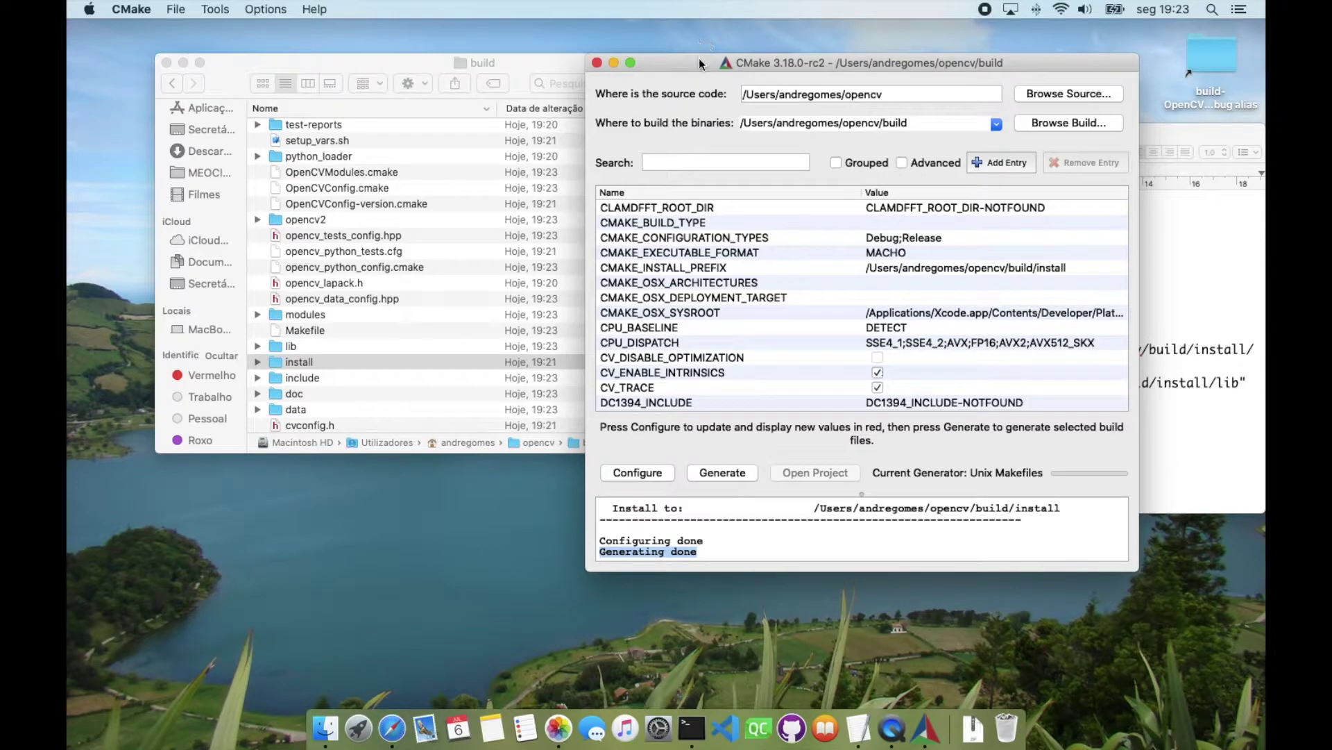
{"action": "left_click", "coordinate": [596, 63]}
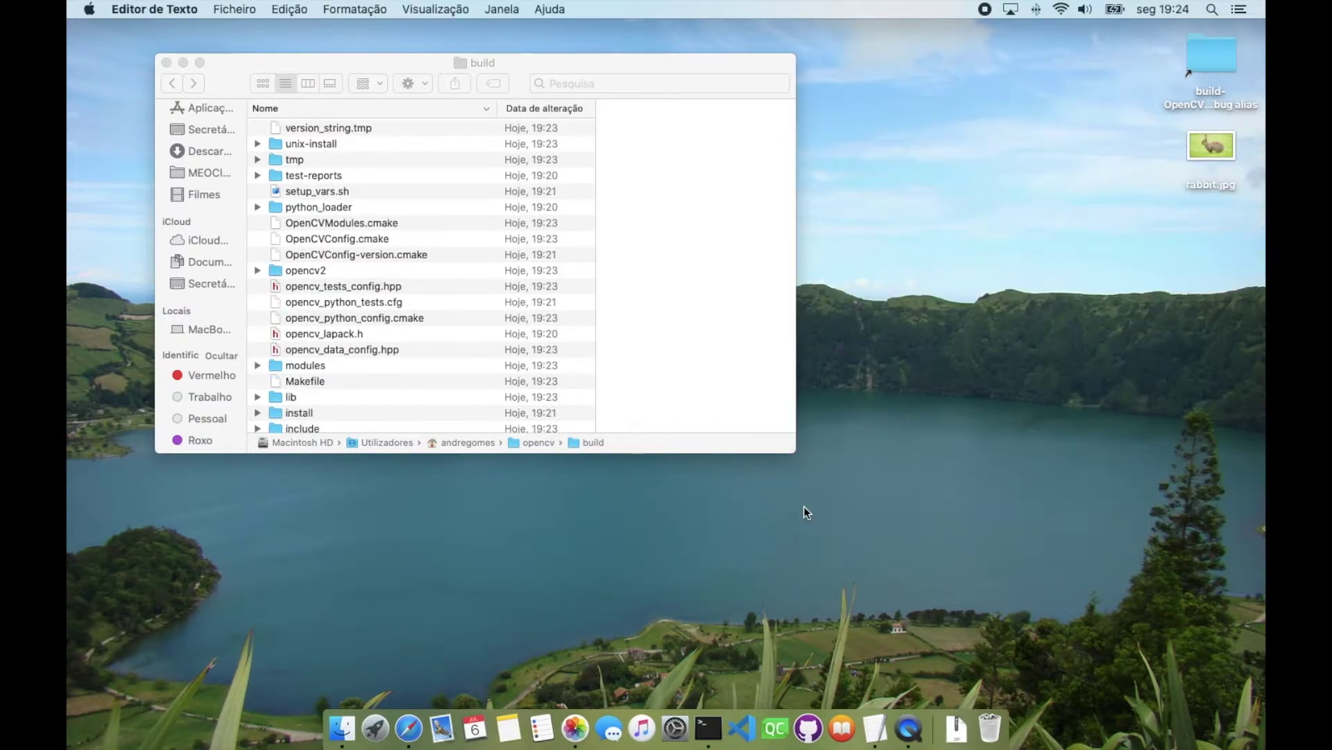
- Switch to Terminal and change the working directory to opencv's build folder, taking its path from the Finder window
{"action": "left_click", "coordinate": [715, 710]}
{"action": "type", "text": "cd"}
{"action": "left_click", "coordinate": [408, 63]}
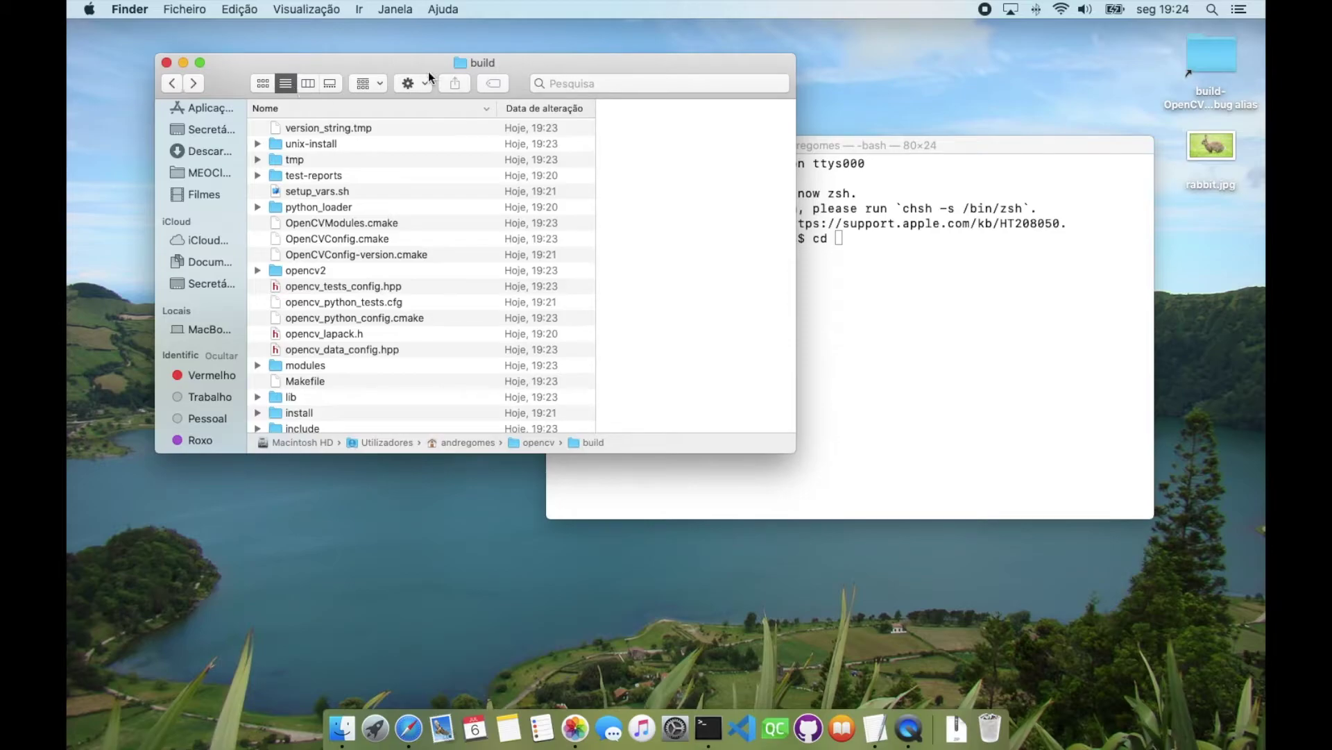
{"action": "left_click", "coordinate": [173, 88]}
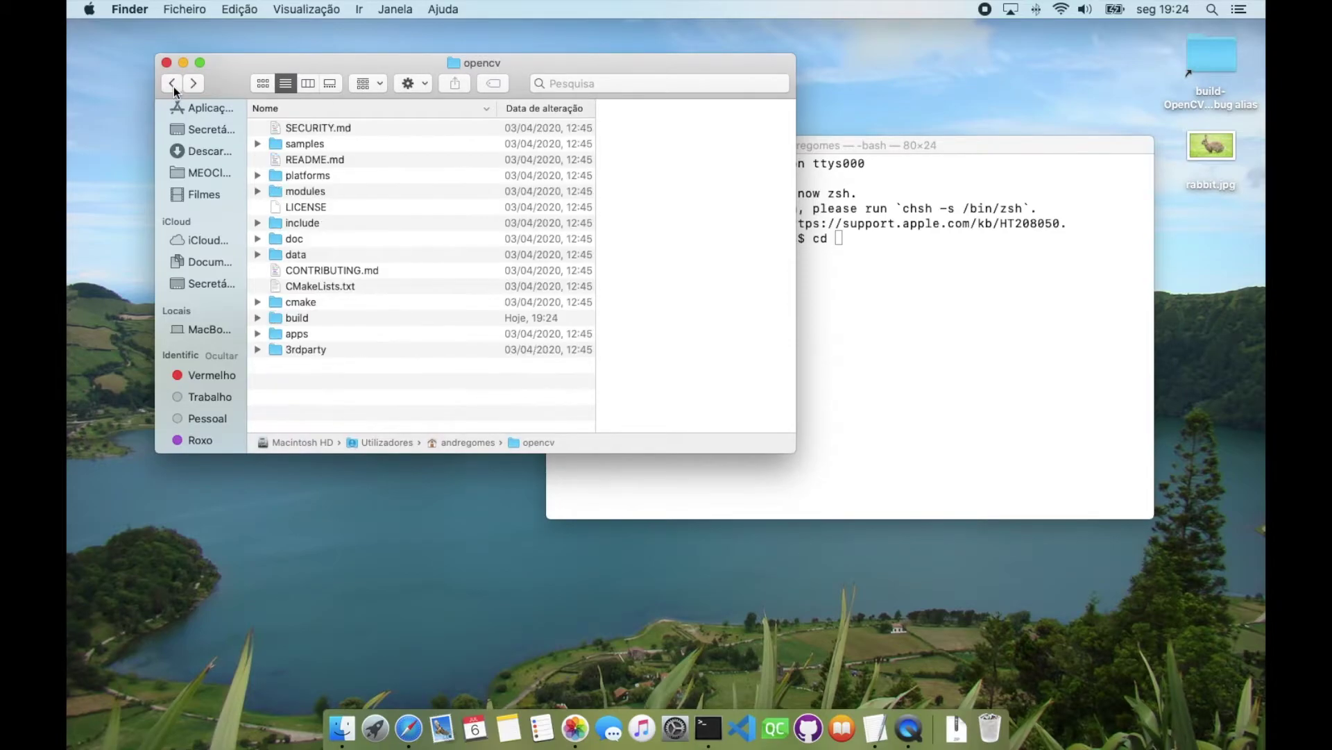
{"action": "left_click_drag", "start_coordinate": [305, 321], "coordinate": [880, 326]}
{"action": "left_click", "coordinate": [989, 271]}
{"action": "key", "text": "Return"}
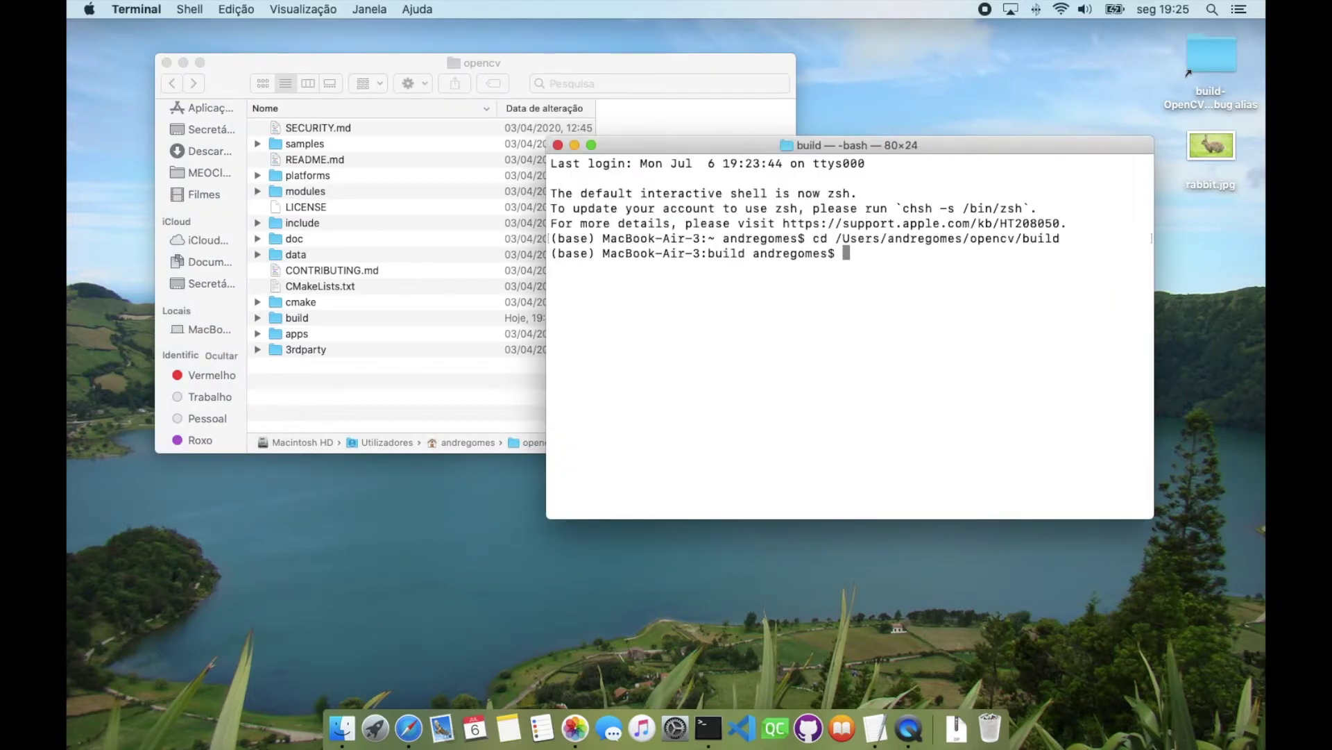
- Compile OpenCV with make and install it with make install, closing the terminal window when finished
{"action": "type", "text": "make"}
{"action": "key", "text": "Return"}
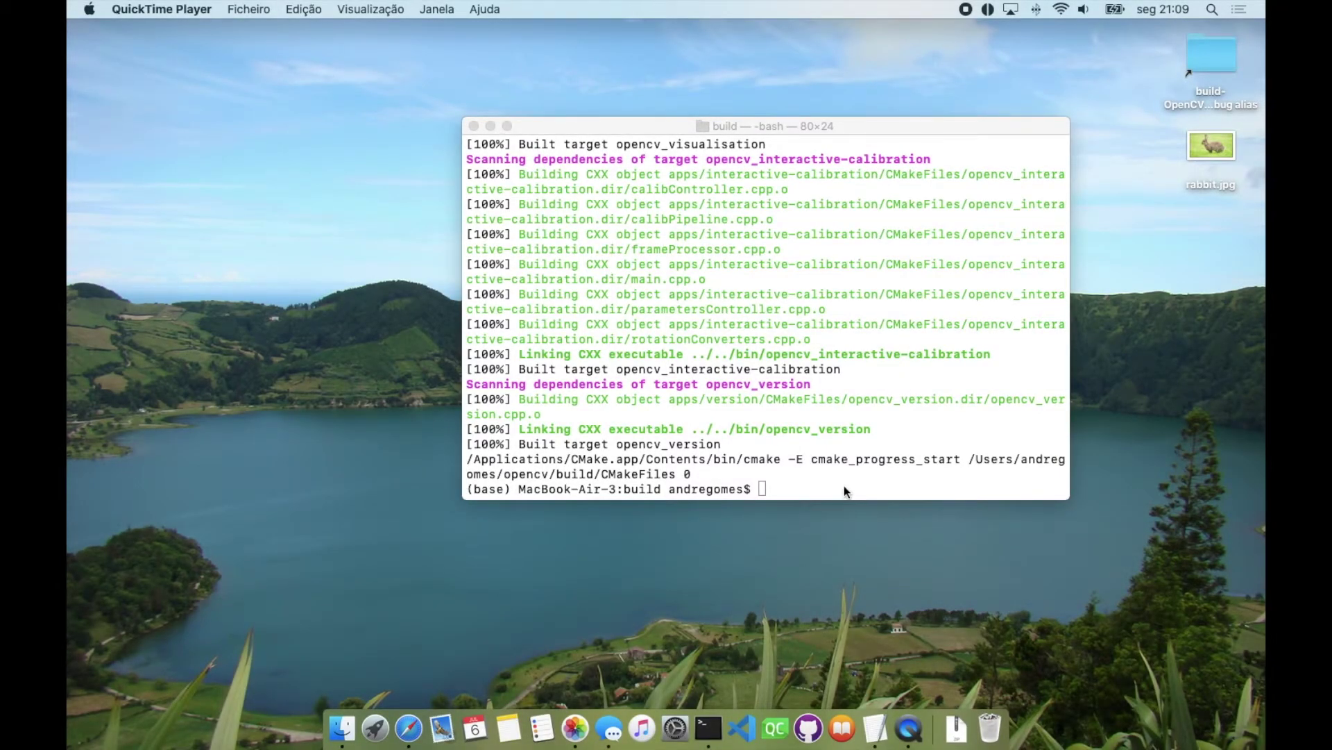
{"action": "left_click", "coordinate": [671, 470]}
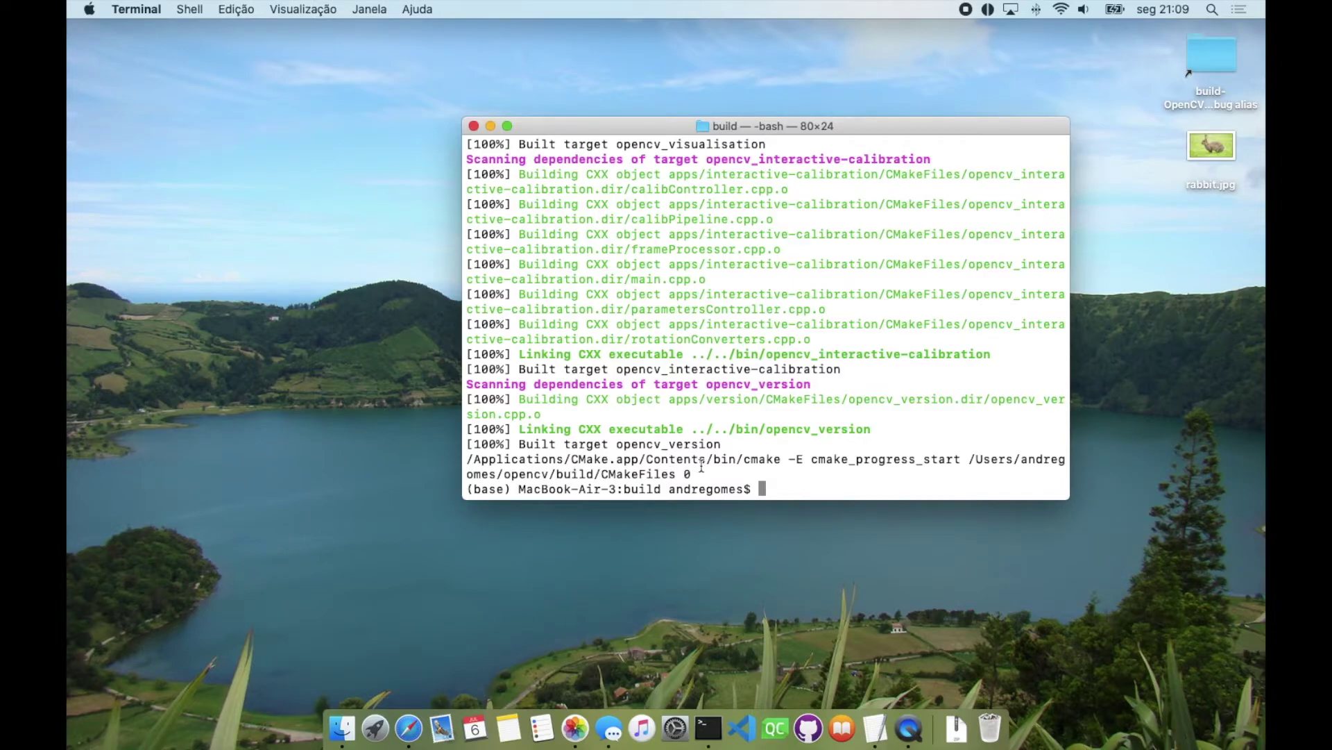
{"action": "type", "text": "make install"}
{"action": "key", "text": "Return"}
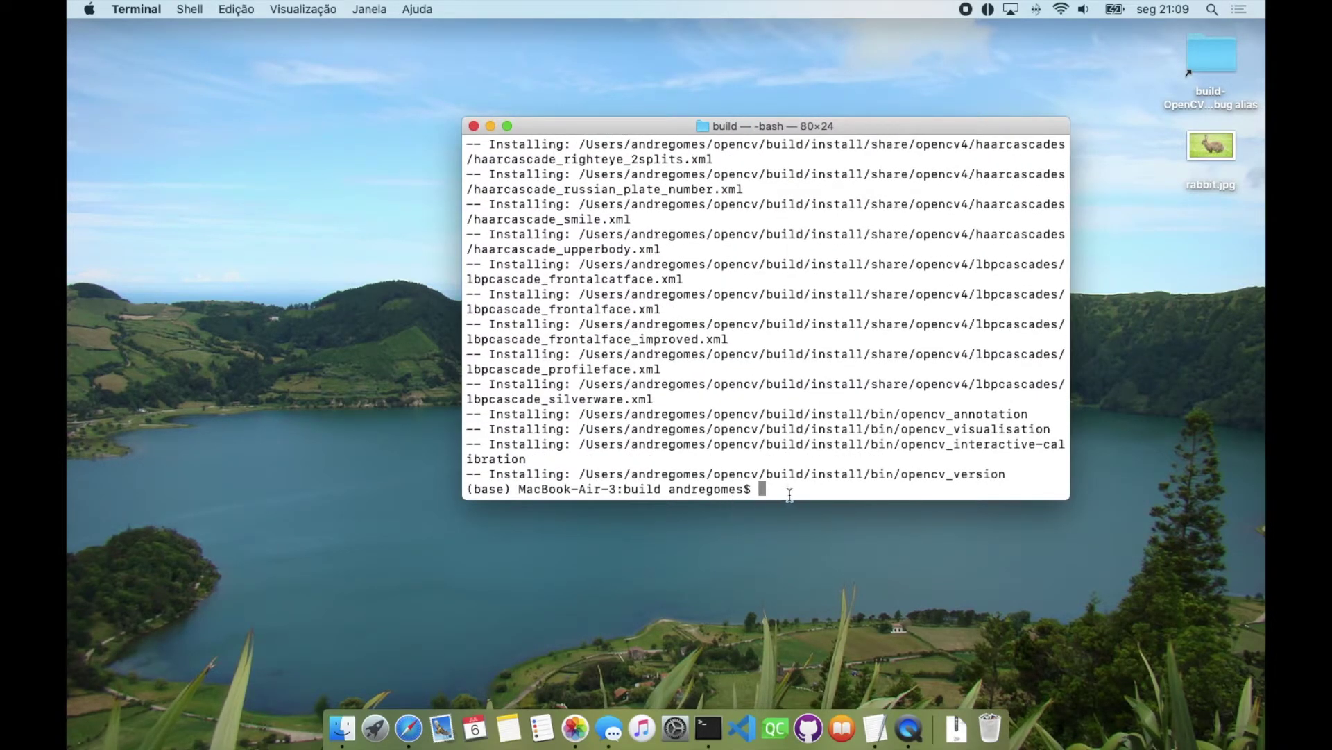
{"action": "left_click", "coordinate": [474, 127]}
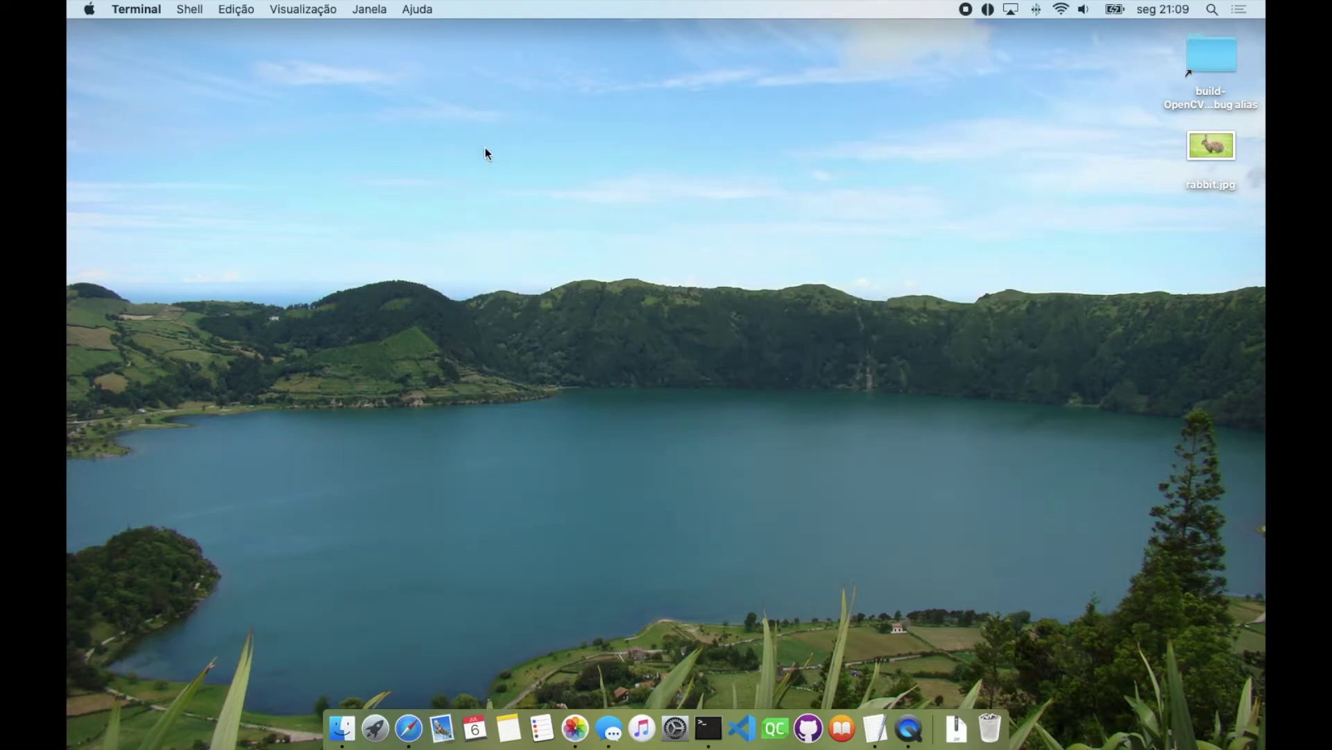
- Switch to Qt Creator and start a new project from the Qt Console Application template
{"action": "left_click", "coordinate": [781, 725]}
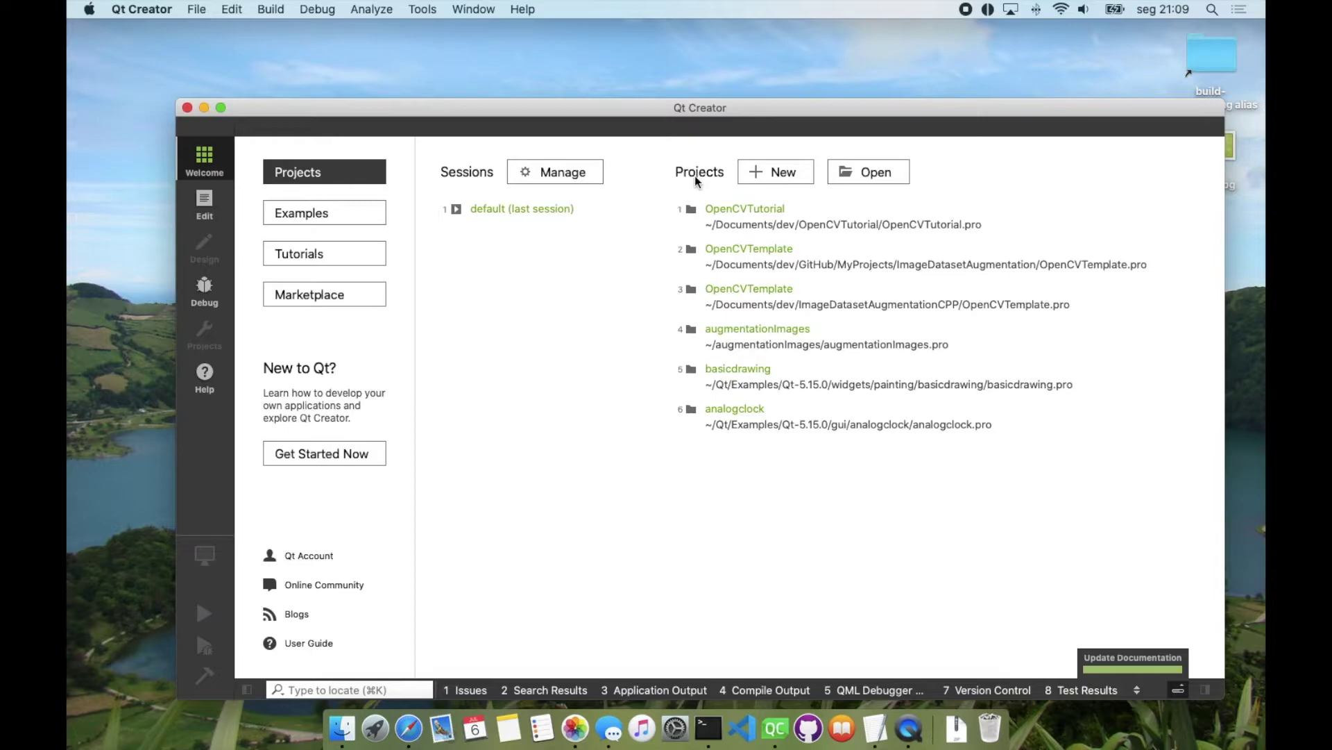
{"action": "left_click", "coordinate": [774, 173]}
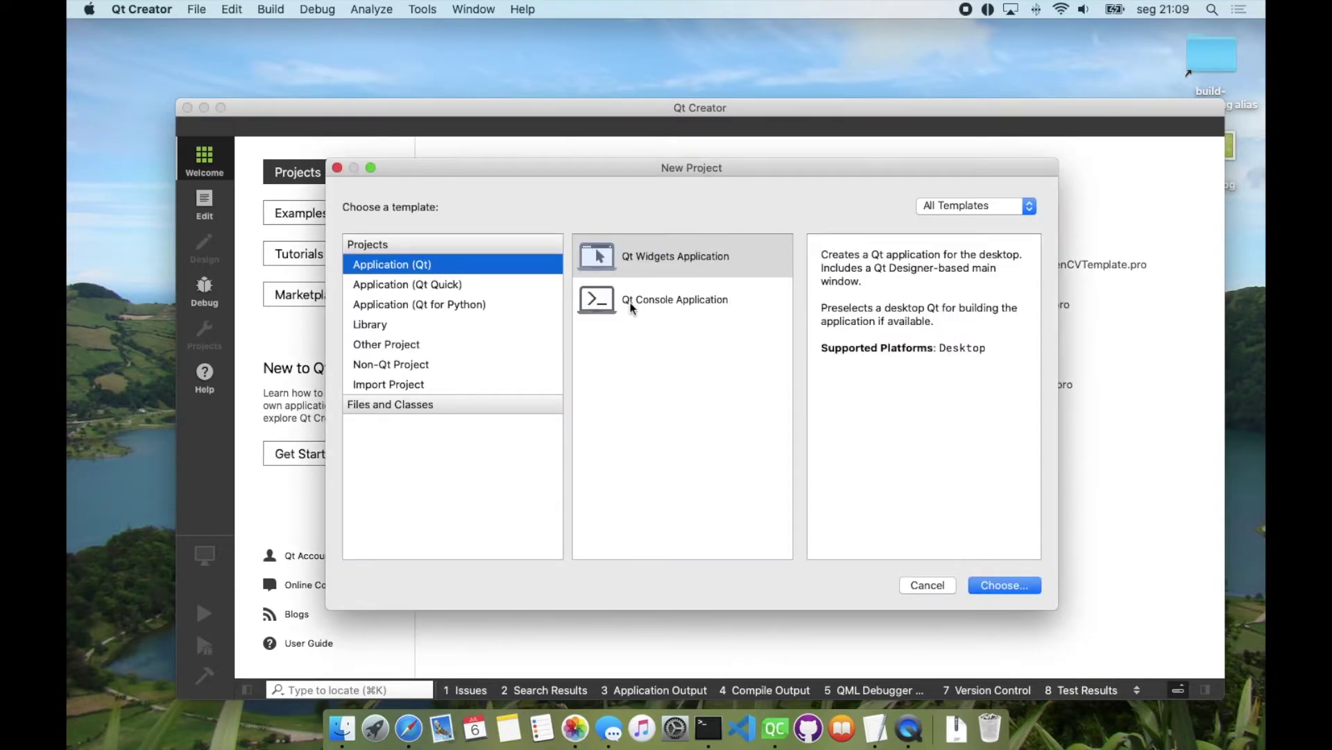
{"action": "left_click", "coordinate": [668, 304]}
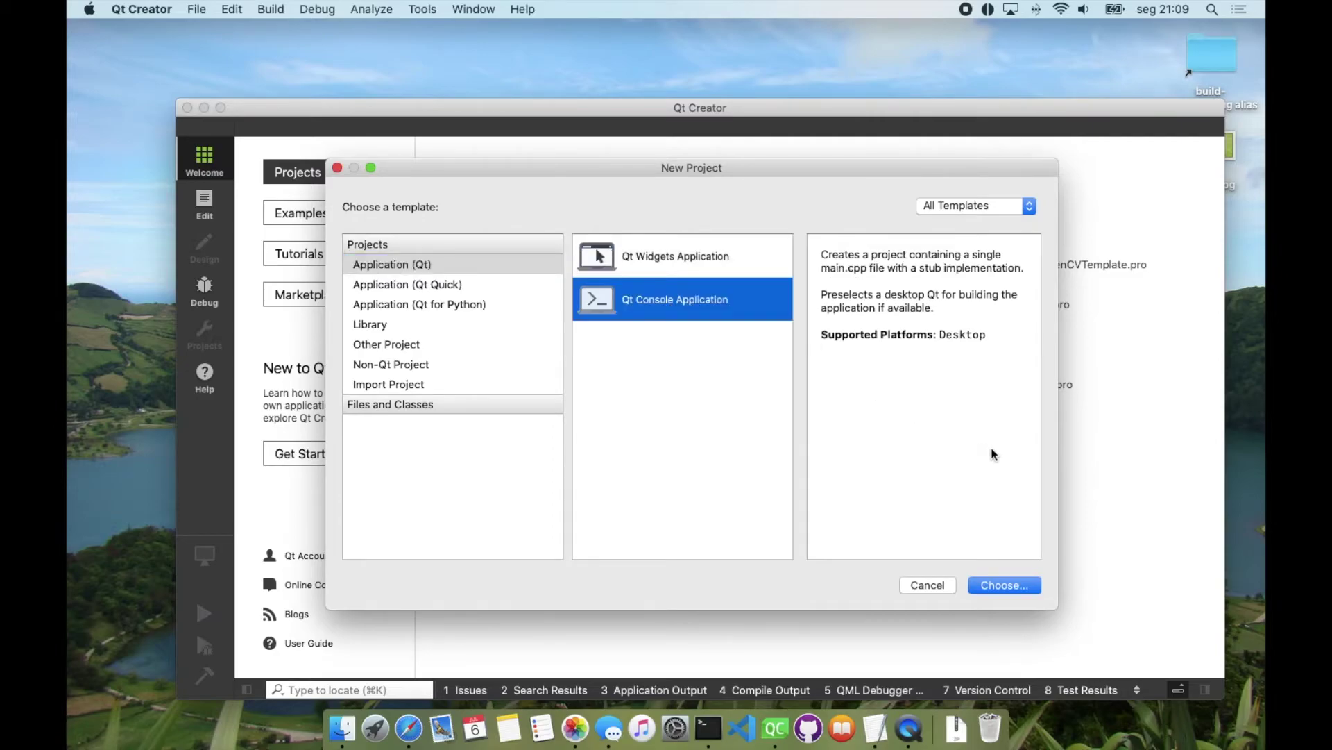
{"action": "left_click", "coordinate": [1004, 587]}
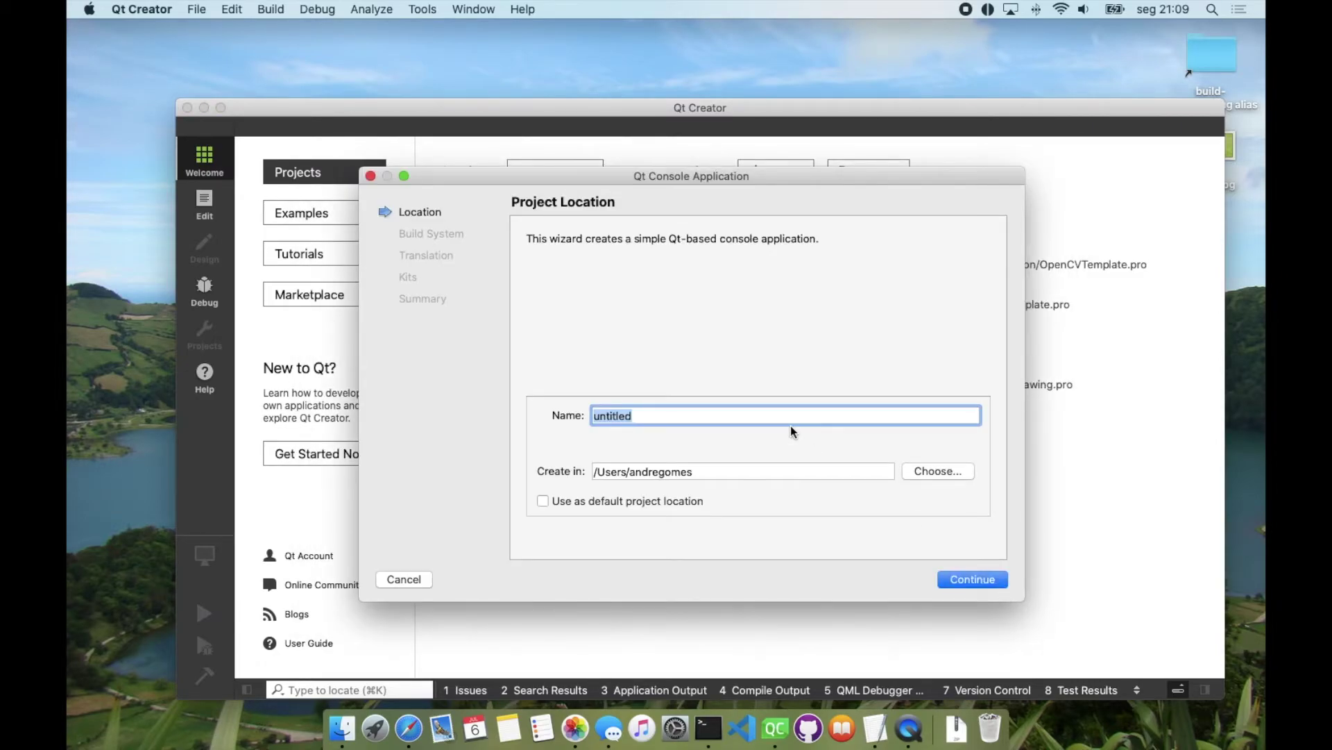
- Create the project as OpenCVTutorialInstall in the home folder with qmake, no translation file and the Desktop Qt 5.15.0 clang 64bit kit
{"action": "type", "text": "OpenCV"}
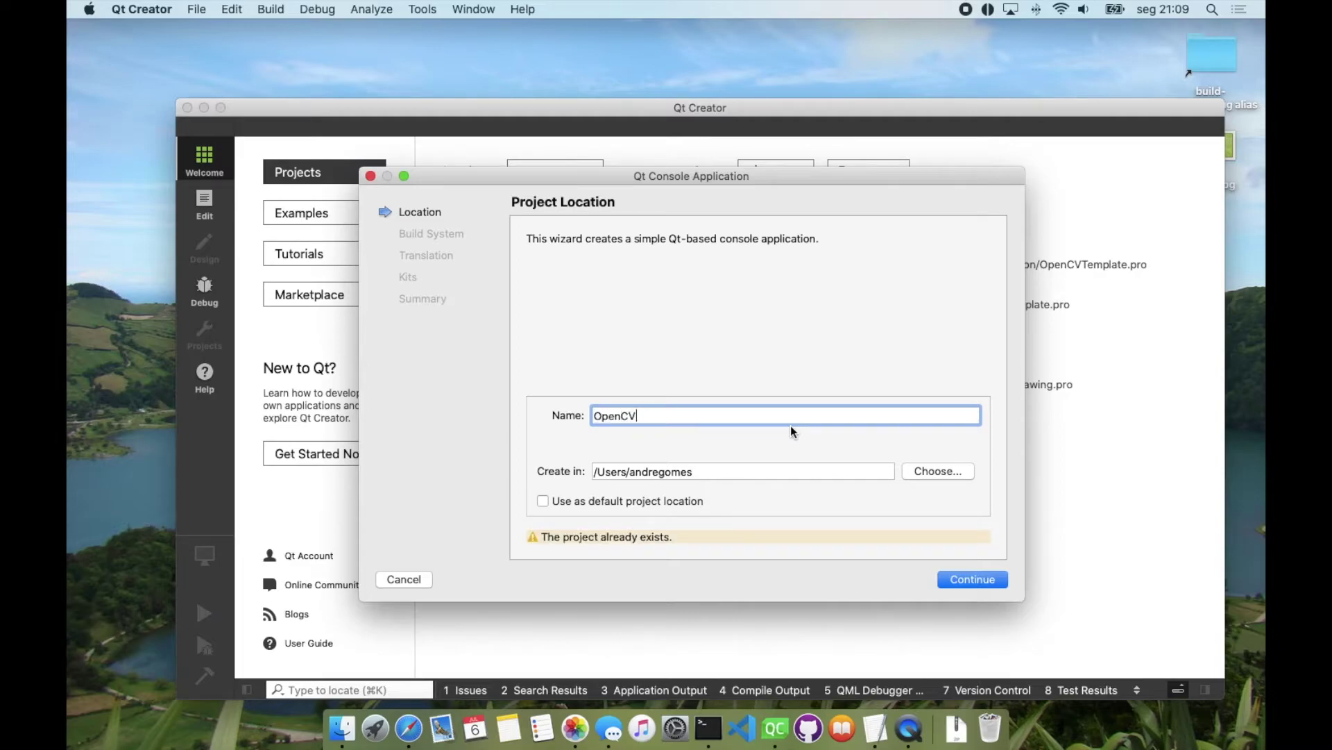
{"action": "type", "text": "Tutorial"}
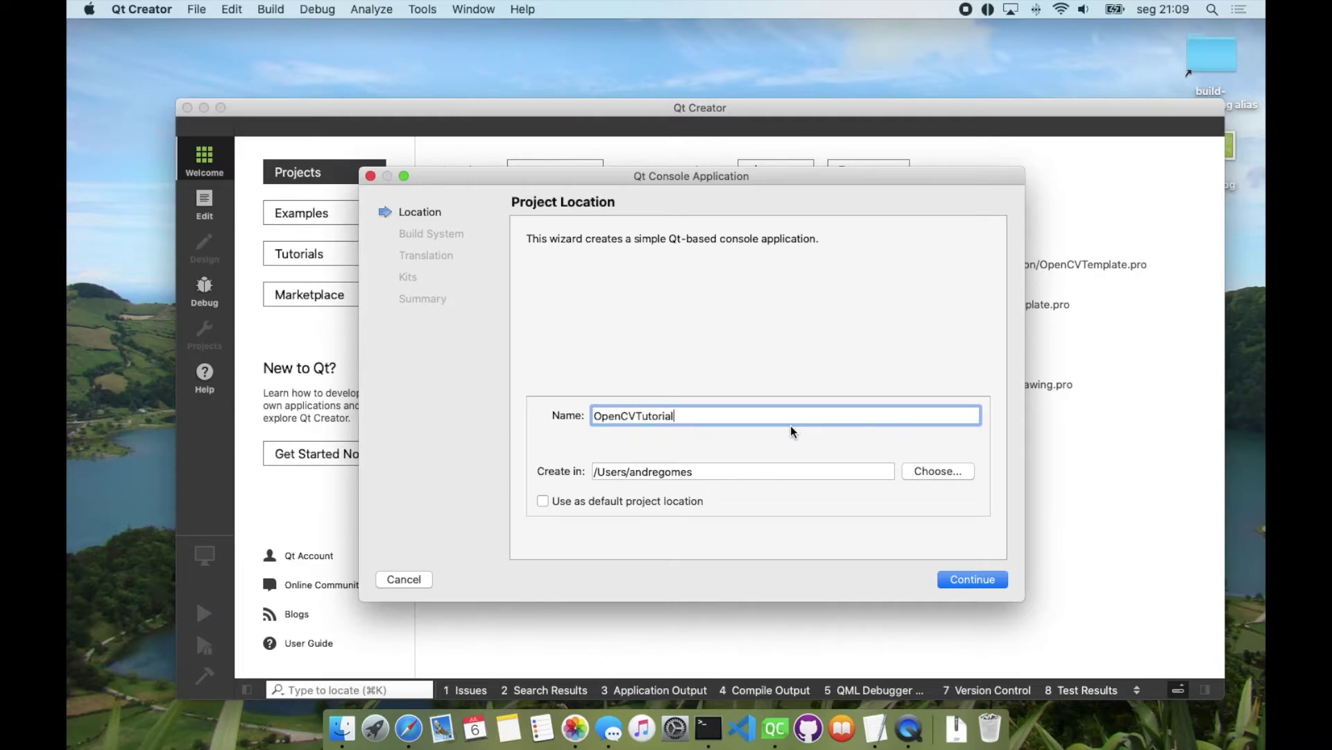
{"action": "type", "text": "Install"}
{"action": "left_click", "coordinate": [992, 585]}
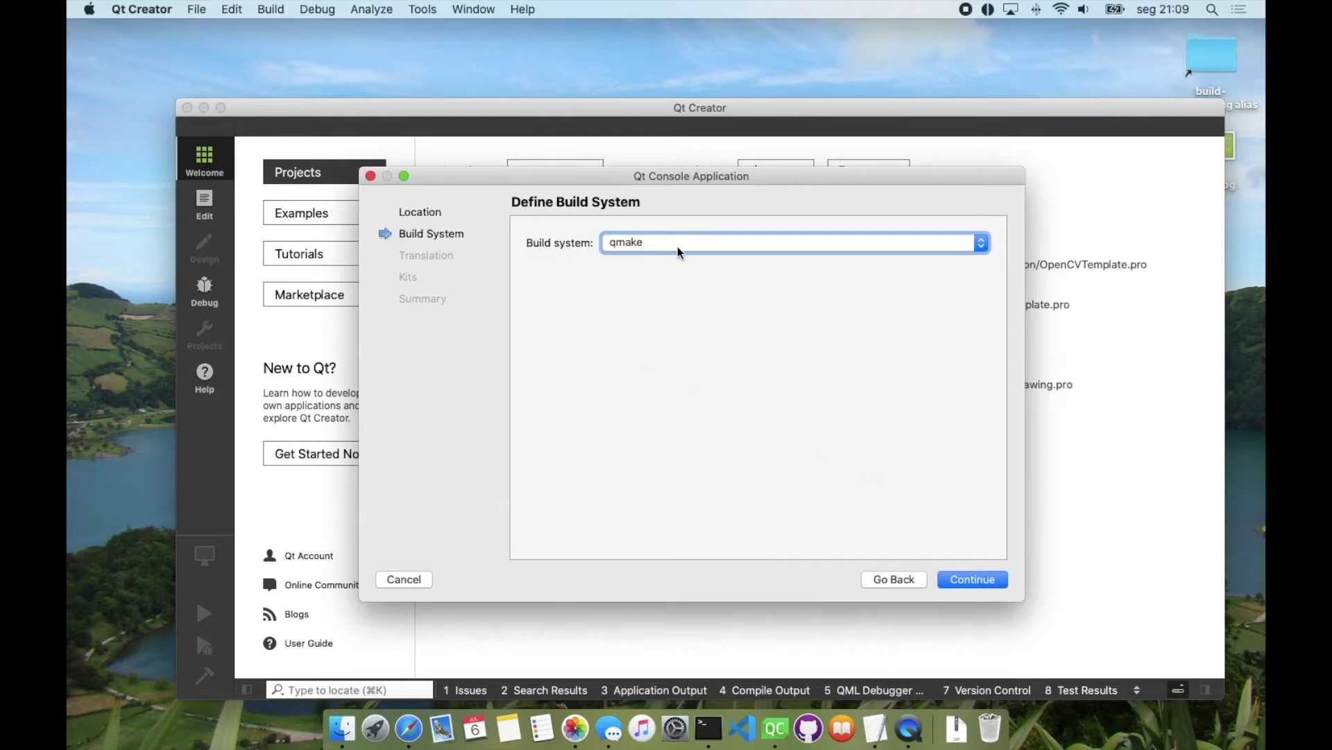
{"action": "left_click", "coordinate": [972, 584]}
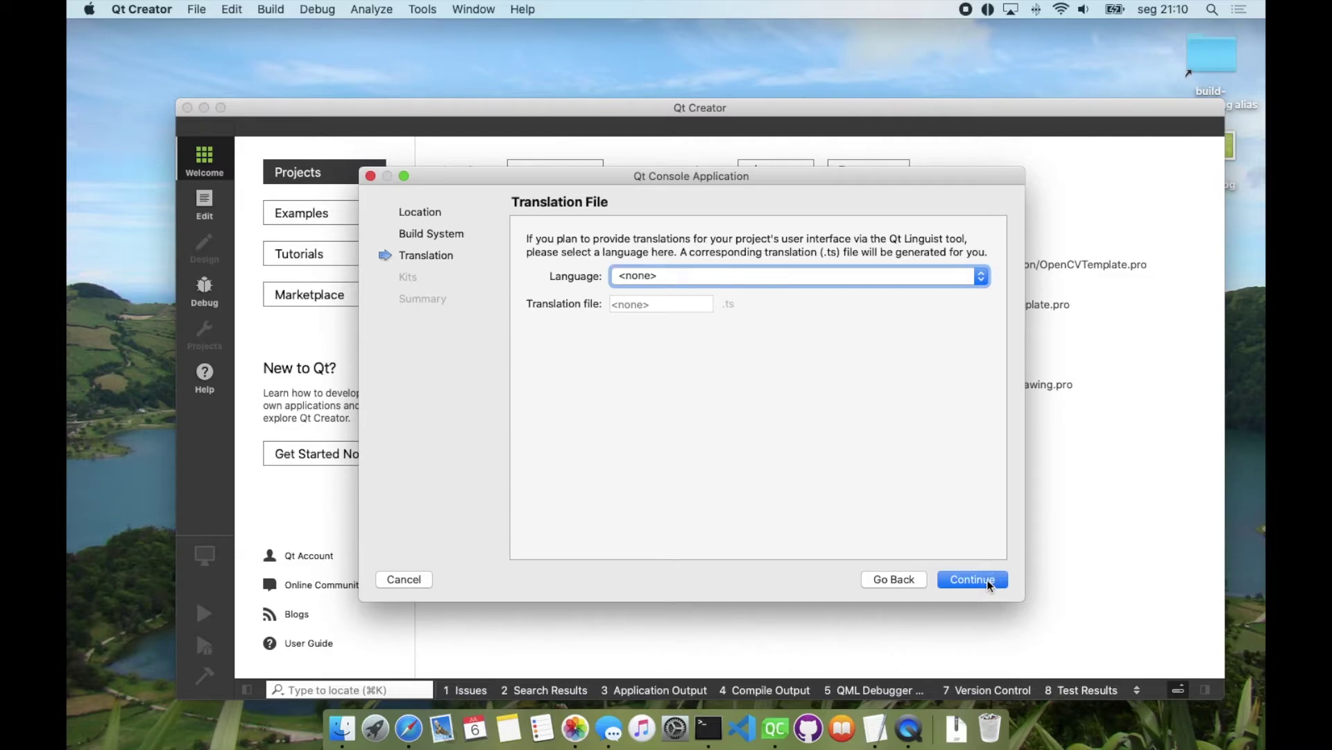
{"action": "left_click", "coordinate": [988, 581]}
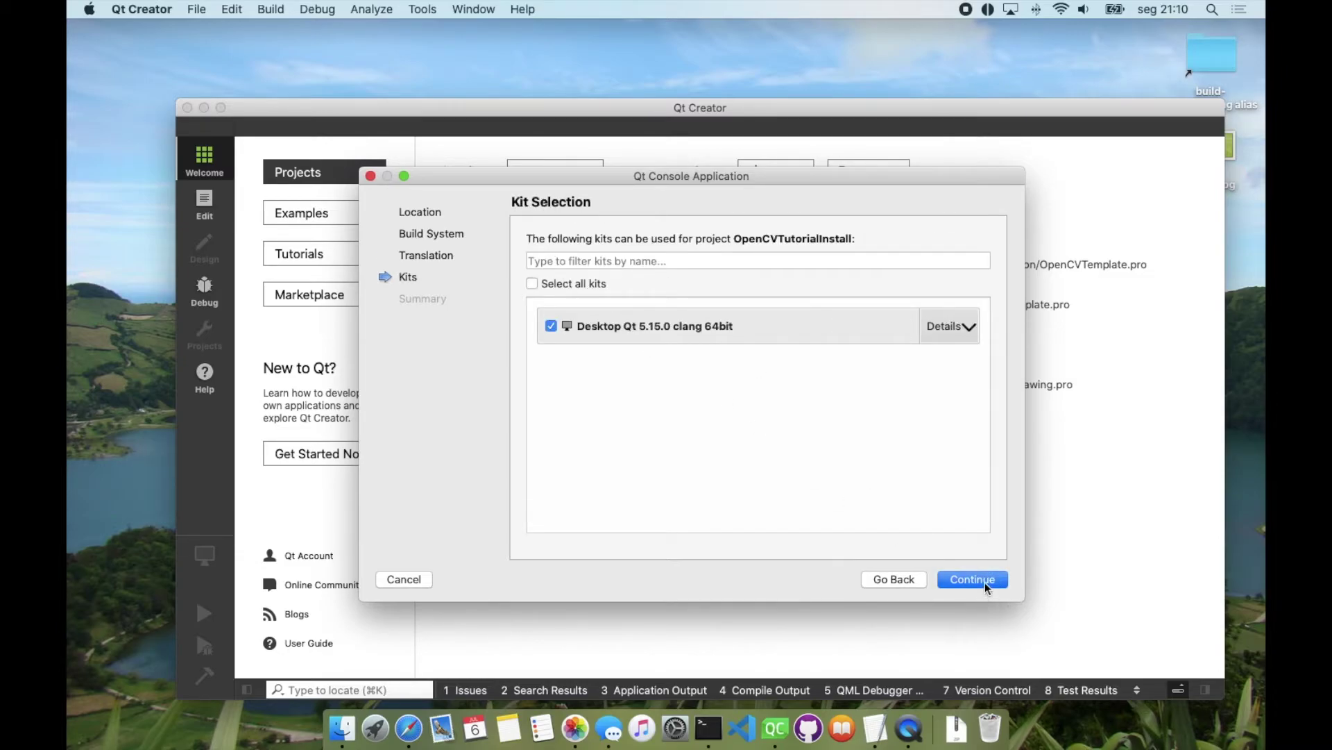
{"action": "left_click", "coordinate": [985, 583]}
{"action": "left_click", "coordinate": [984, 583]}
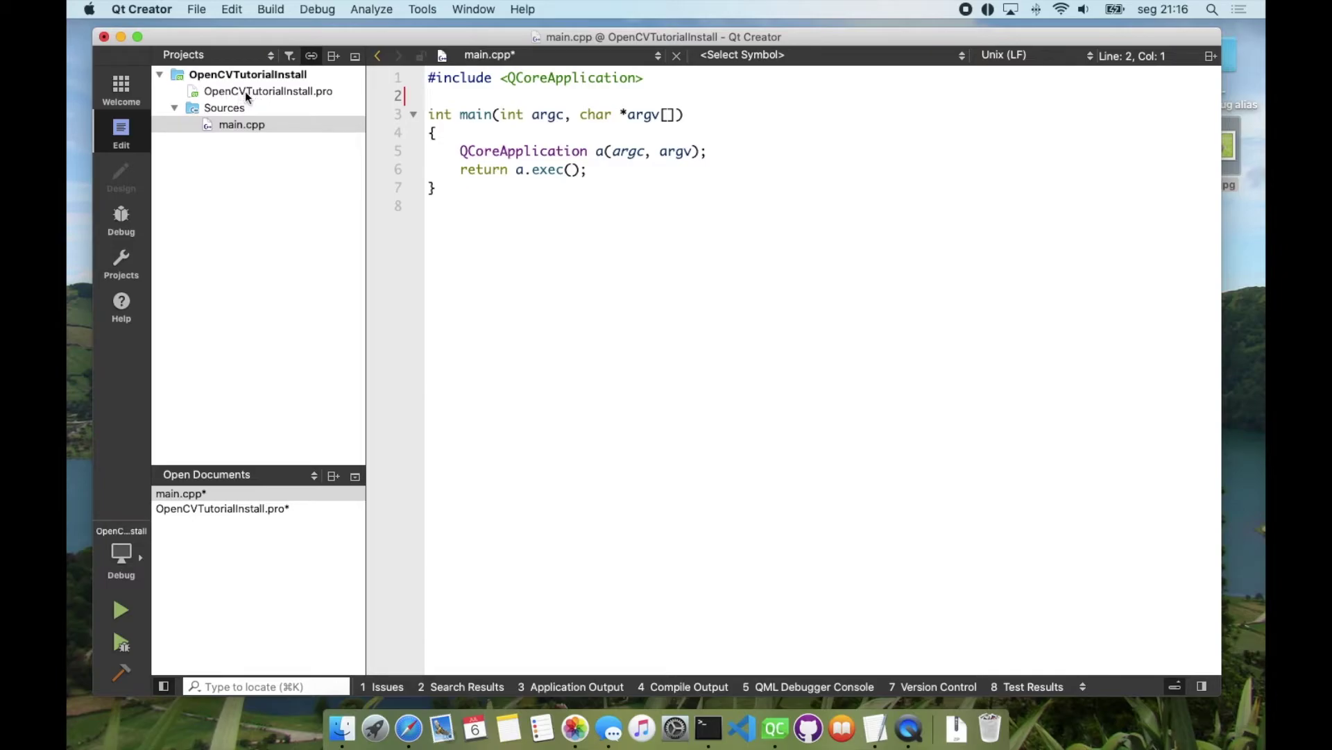
- In OpenCVTutorialInstall.pro, add INCLUDEPATH for opencv/build/install/include/opencv4 and LIBS entries for opencv/build/install/lib and opencv_world
{"action": "double_click", "coordinate": [314, 93]}
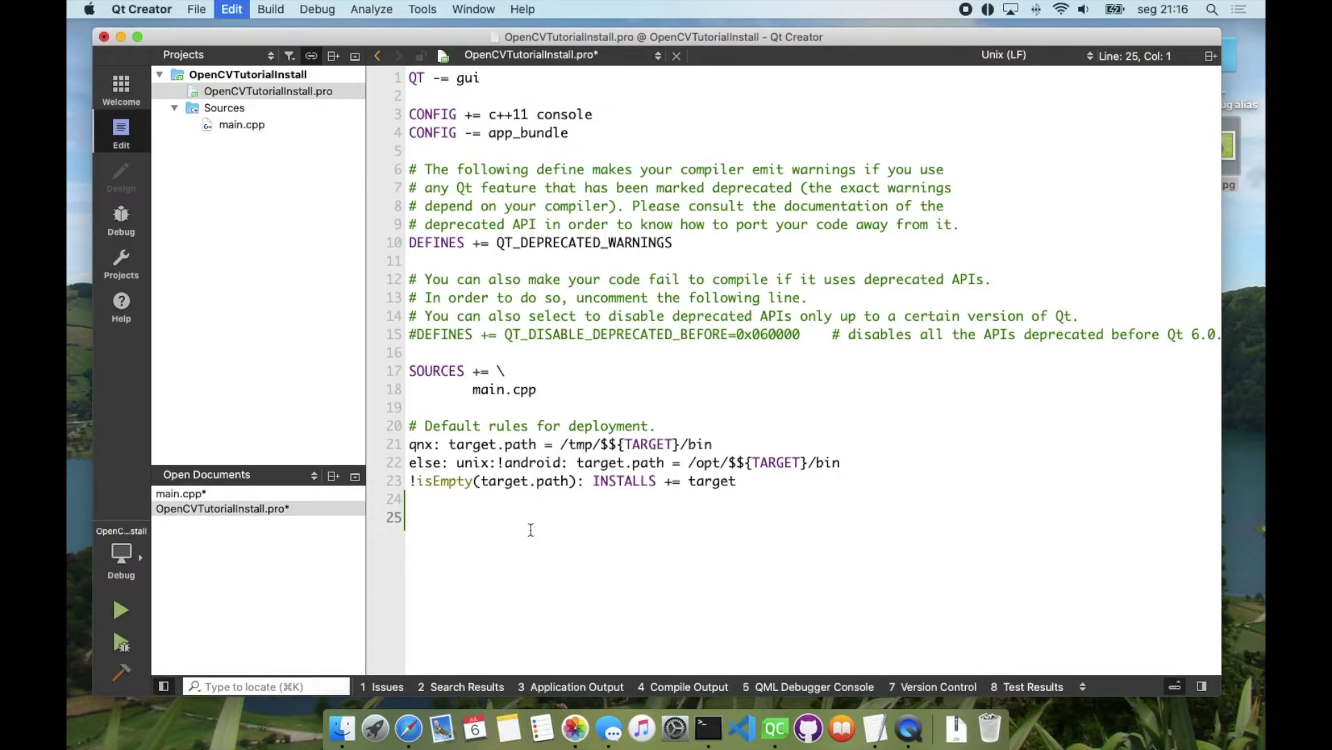
{"action": "type", "text": "INCLUDEPATH += \"/Users/andregomes/opencv/build/install/include/opencv4\" LIBS += -L\"/Users/andregomes/opencv/build/install/lib\" \\         -l\"opencv_world\""}
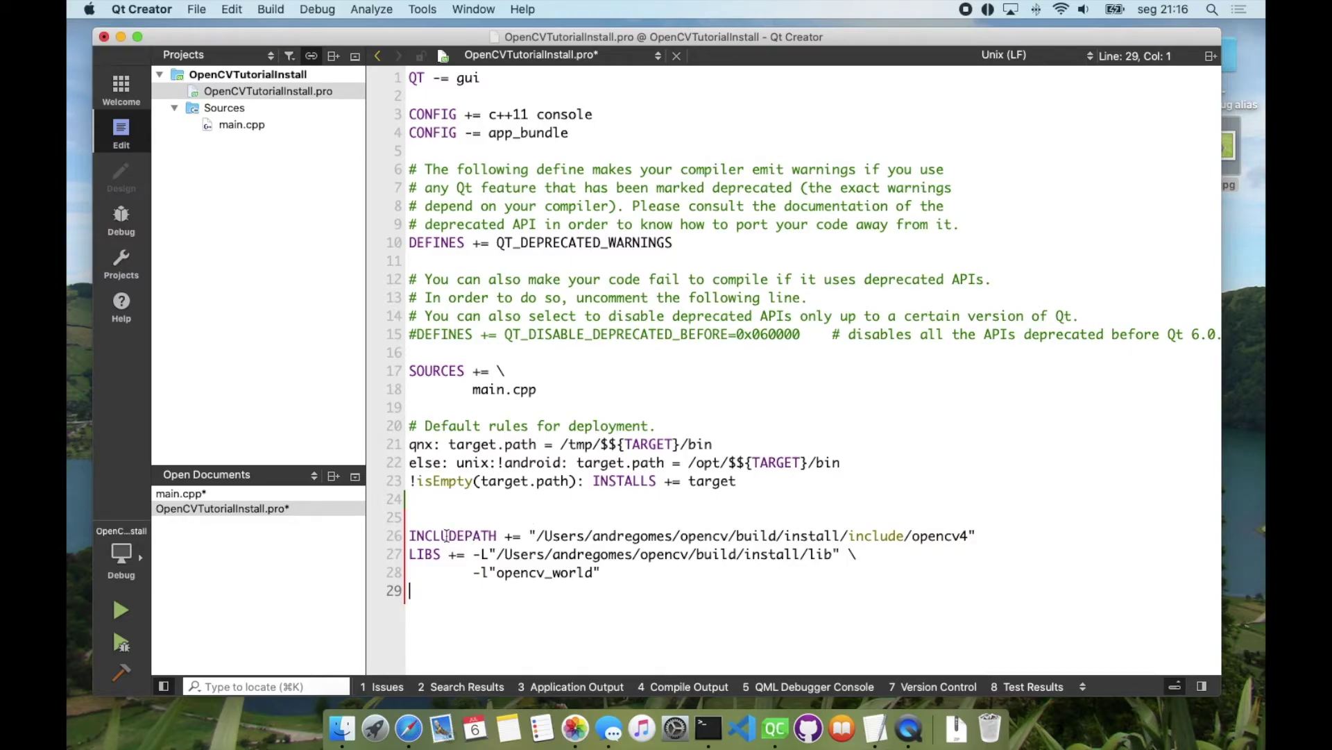
{"action": "left_click", "coordinate": [441, 518]}
- Switch to Finder and open the opencv/build folder inside the home folder on Macintosh HD
{"action": "left_click", "coordinate": [352, 733]}
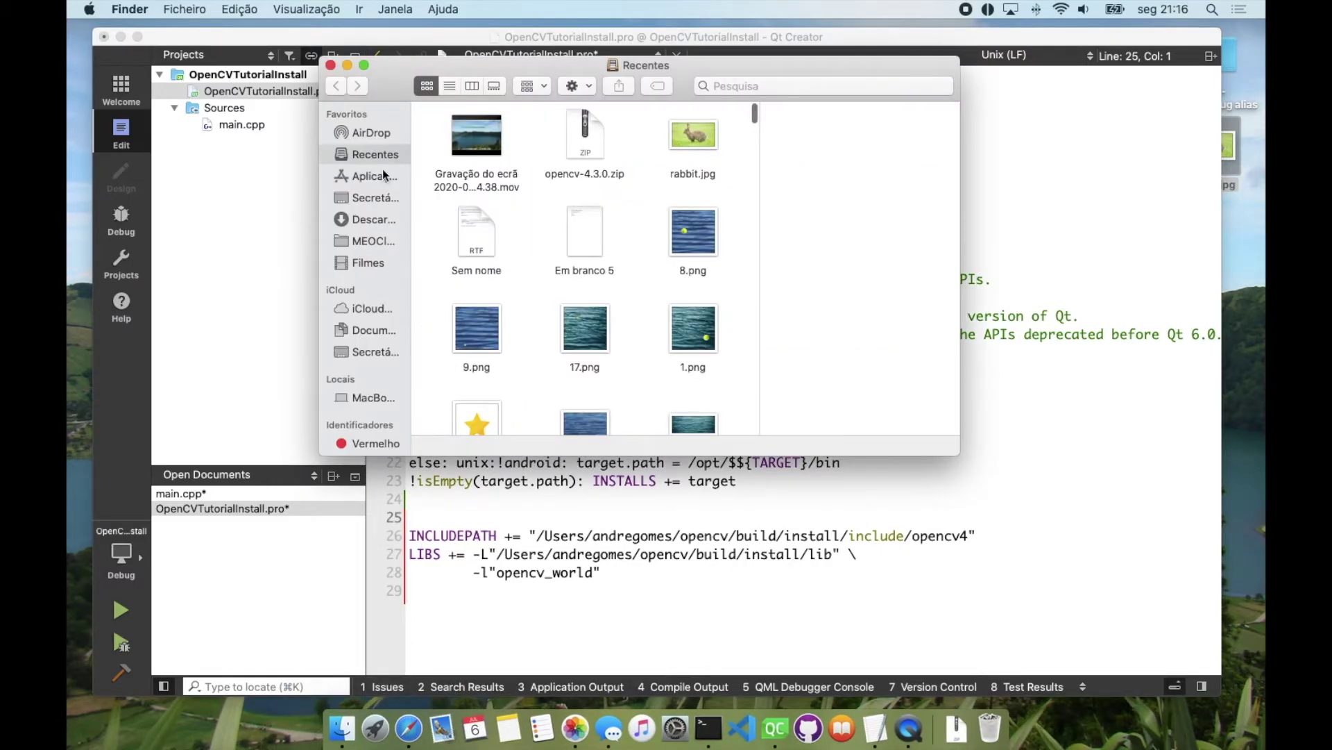
{"action": "left_click", "coordinate": [369, 351]}
{"action": "left_click", "coordinate": [373, 397]}
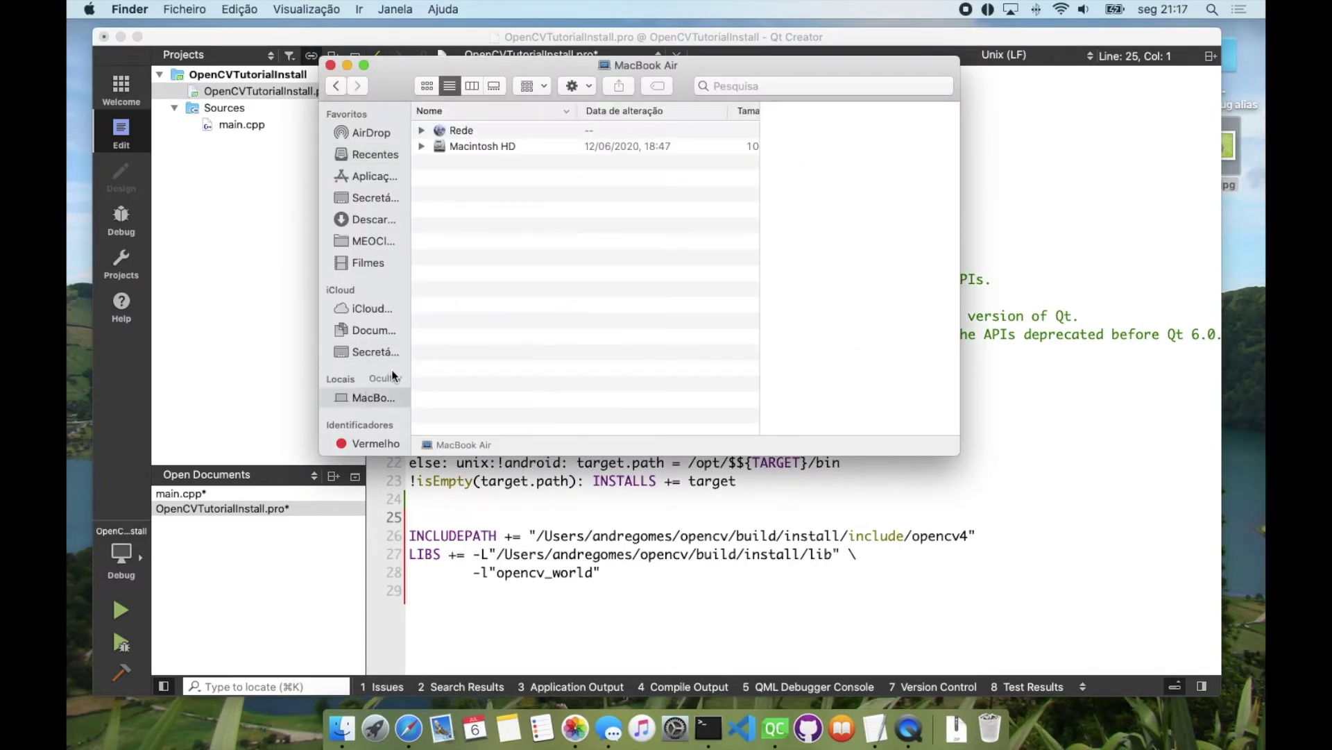
{"action": "double_click", "coordinate": [487, 146]}
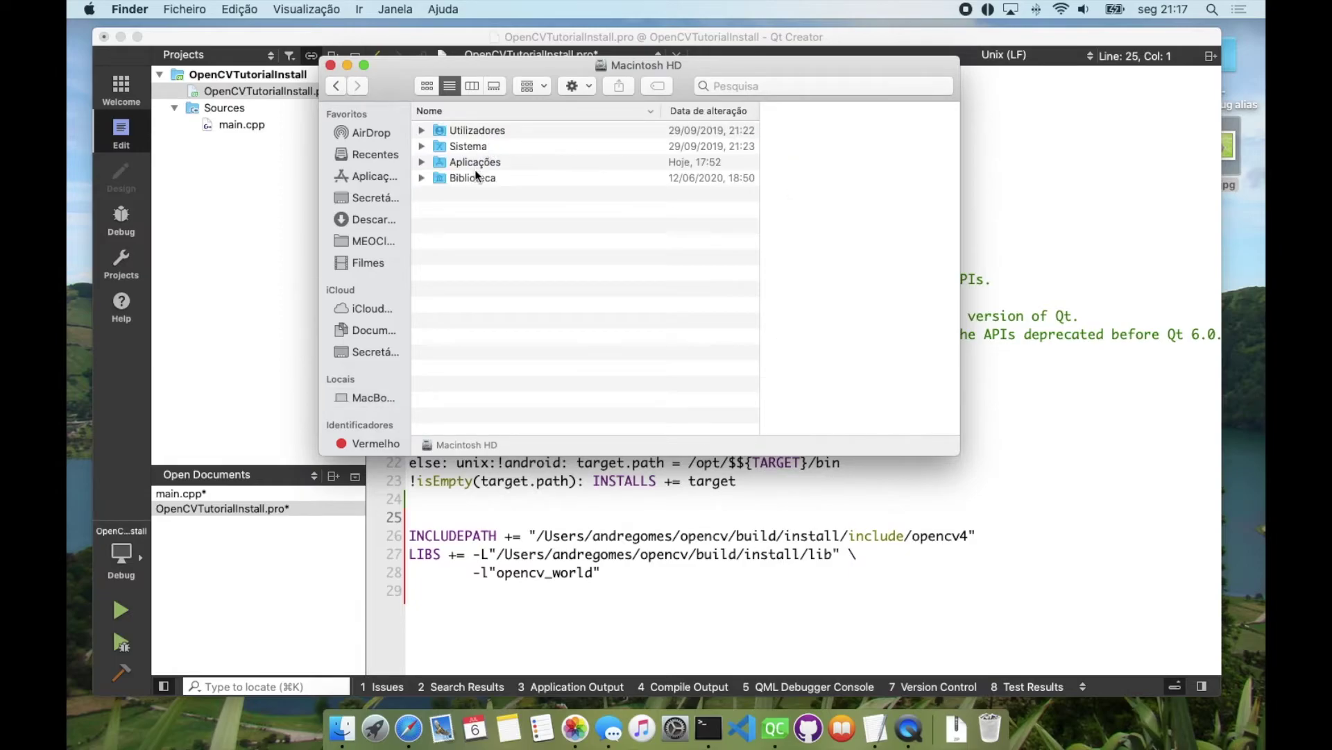
{"action": "double_click", "coordinate": [485, 132]}
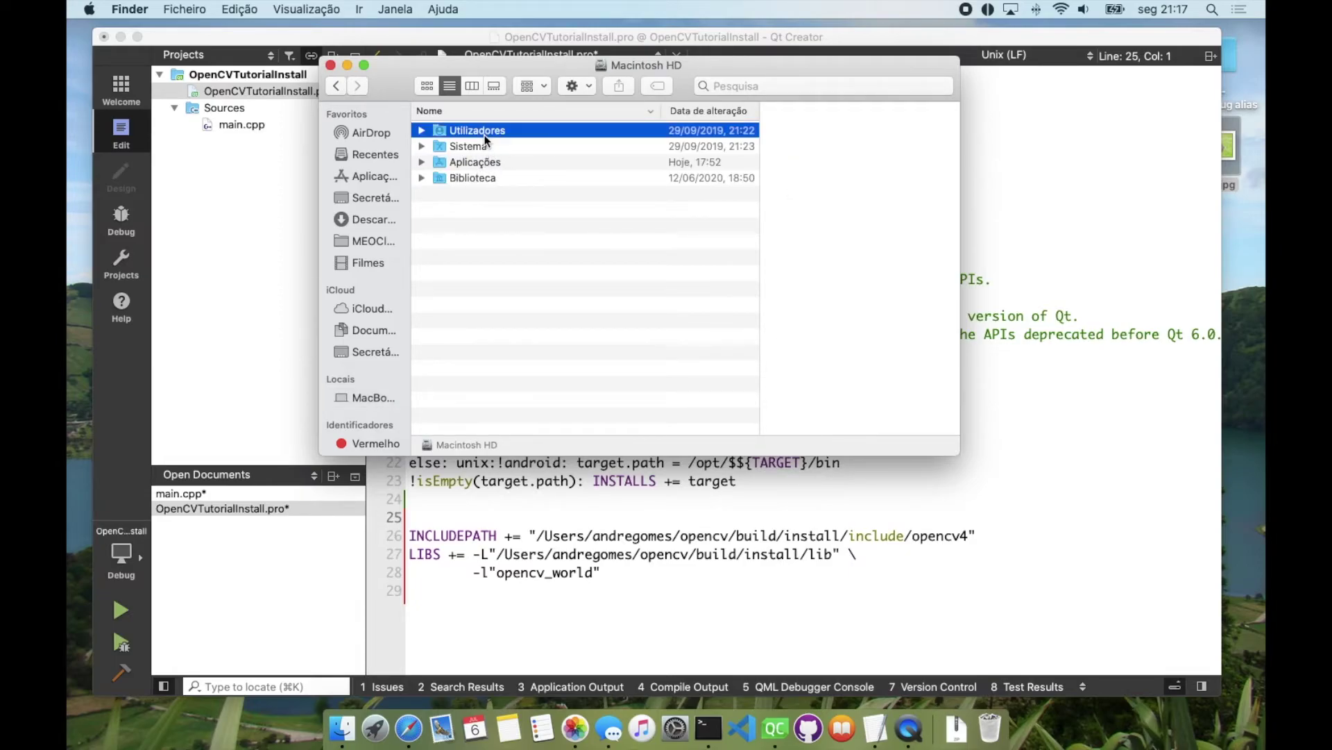
{"action": "double_click", "coordinate": [481, 145]}
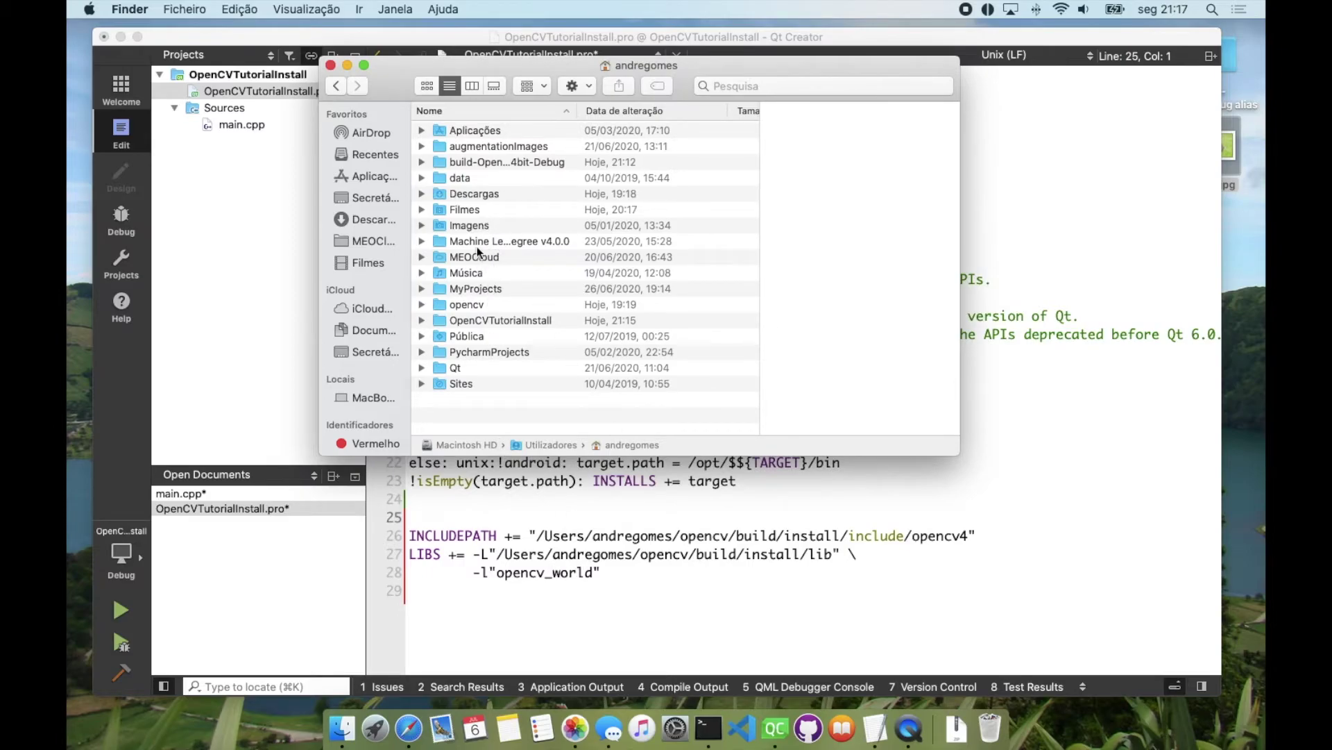
{"action": "double_click", "coordinate": [473, 303]}
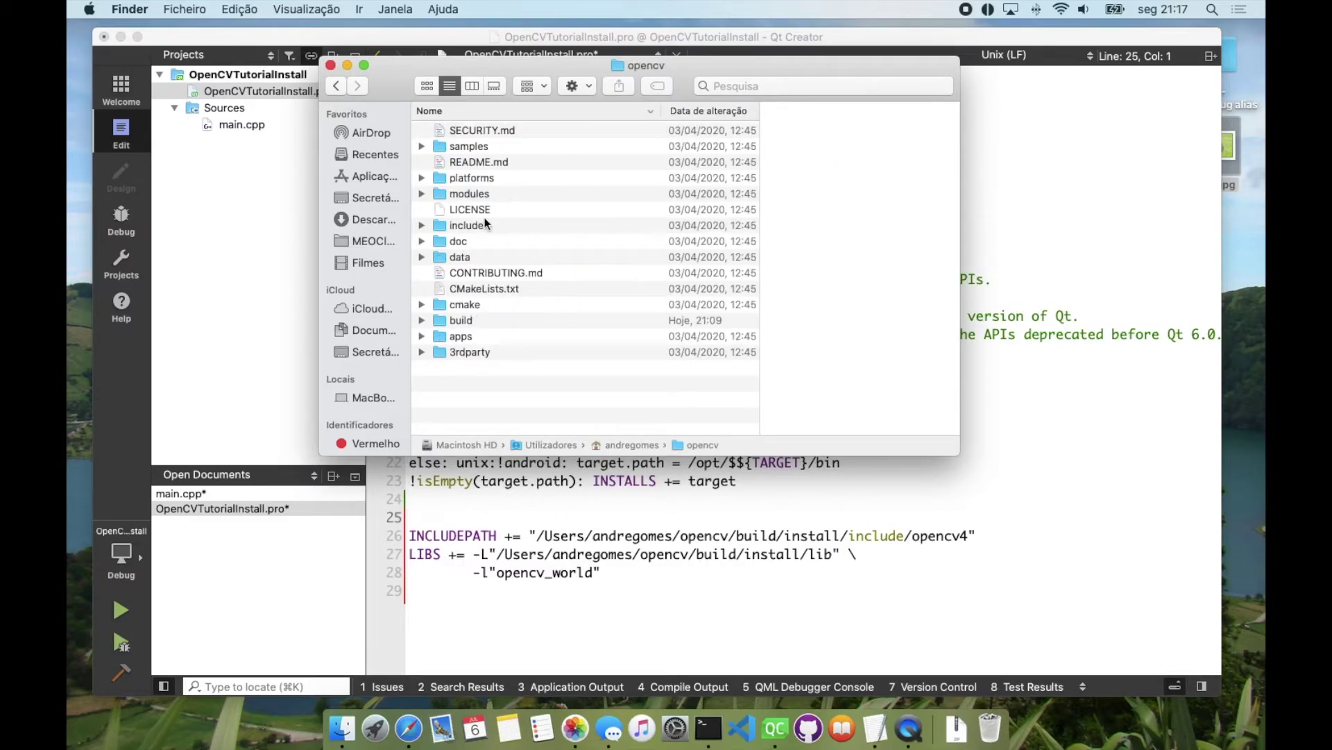
{"action": "double_click", "coordinate": [474, 320]}
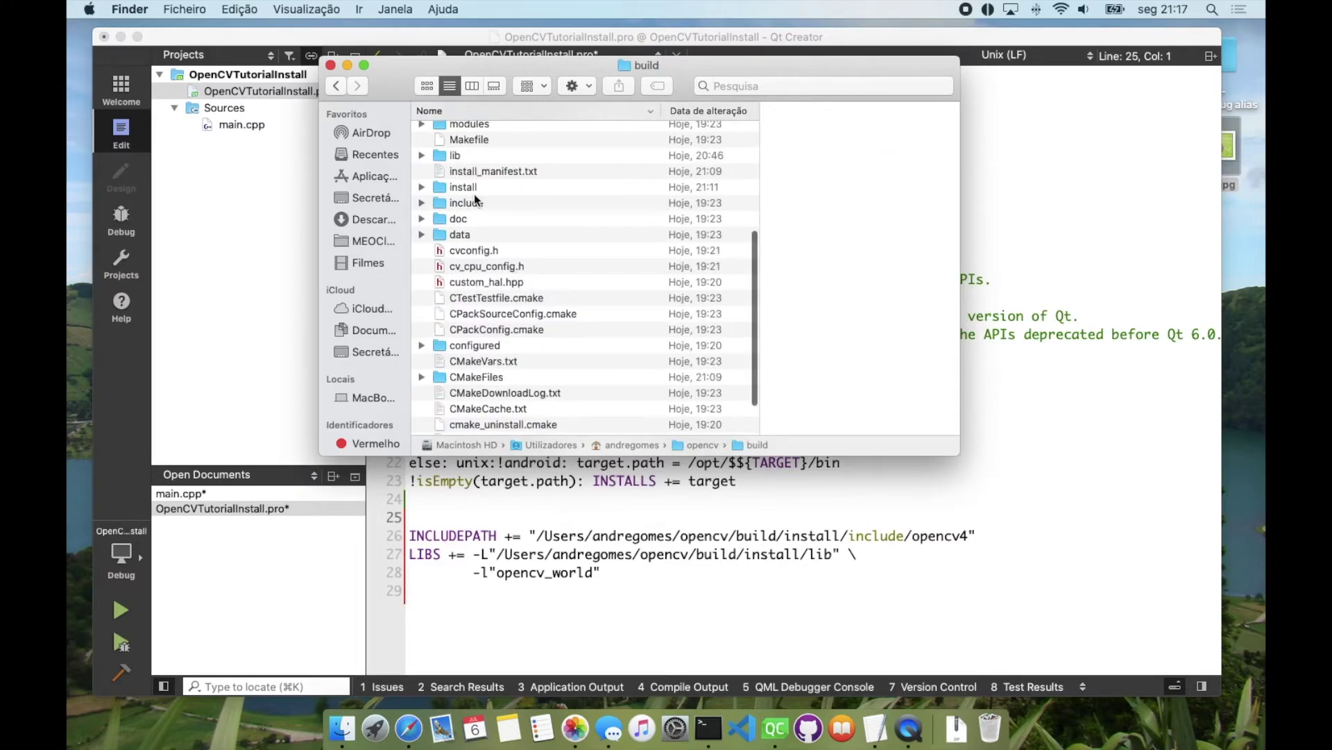
- Open install/include/opencv4/opencv2 within the build folder and examine the installed header files
{"action": "double_click", "coordinate": [475, 191]}
{"action": "left_click", "coordinate": [474, 161]}
{"action": "double_click", "coordinate": [475, 162]}
{"action": "double_click", "coordinate": [477, 138]}
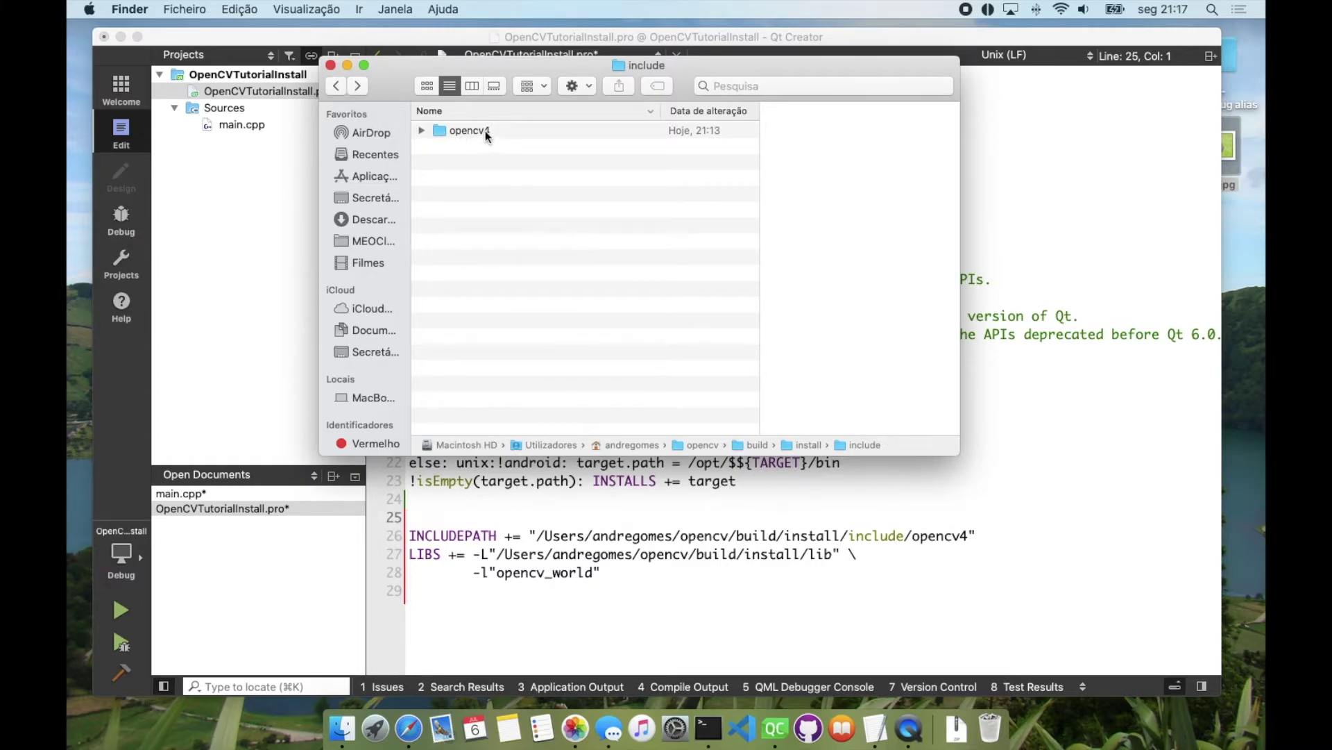
{"action": "double_click", "coordinate": [497, 138]}
{"action": "scroll", "coordinate": [550, 277], "scroll_direction": "down", "scroll_amount": 10}
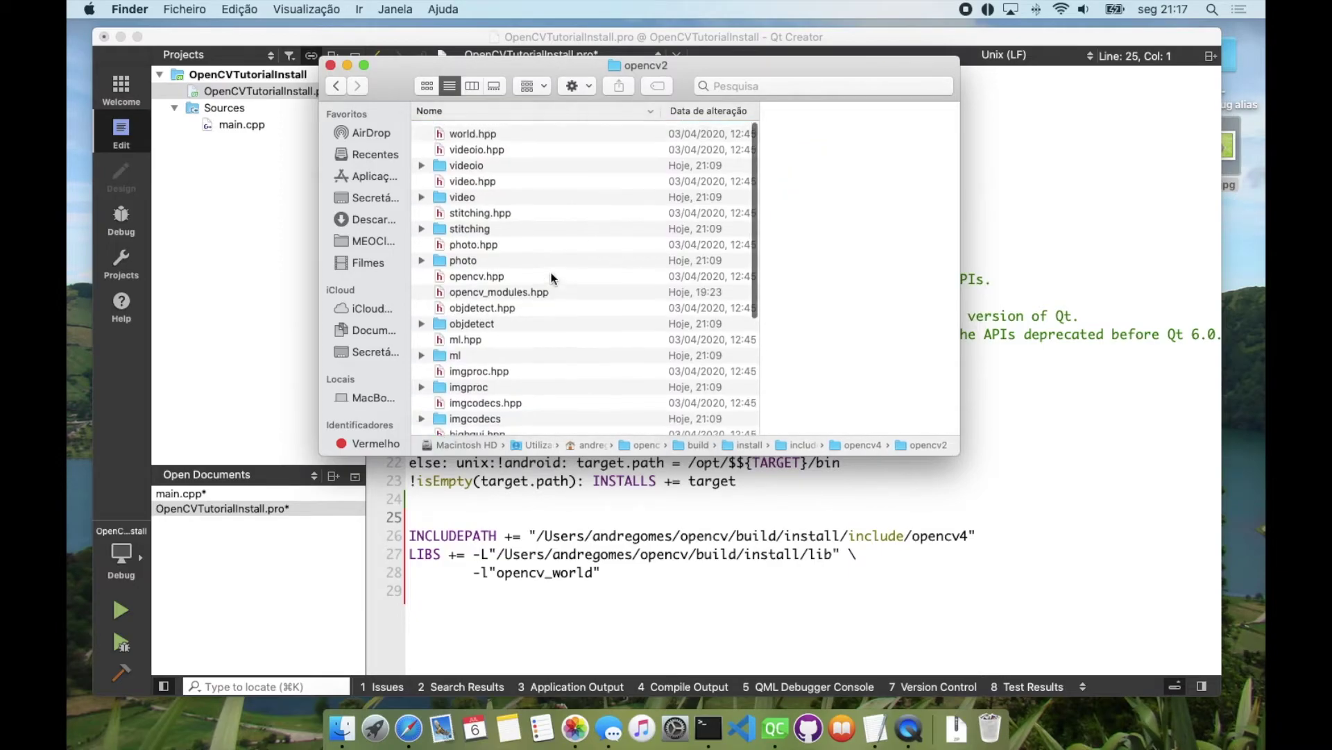
{"action": "scroll", "coordinate": [545, 276], "scroll_direction": "up", "scroll_amount": 10}
{"action": "scroll", "coordinate": [548, 277], "scroll_direction": "down", "scroll_amount": 10}
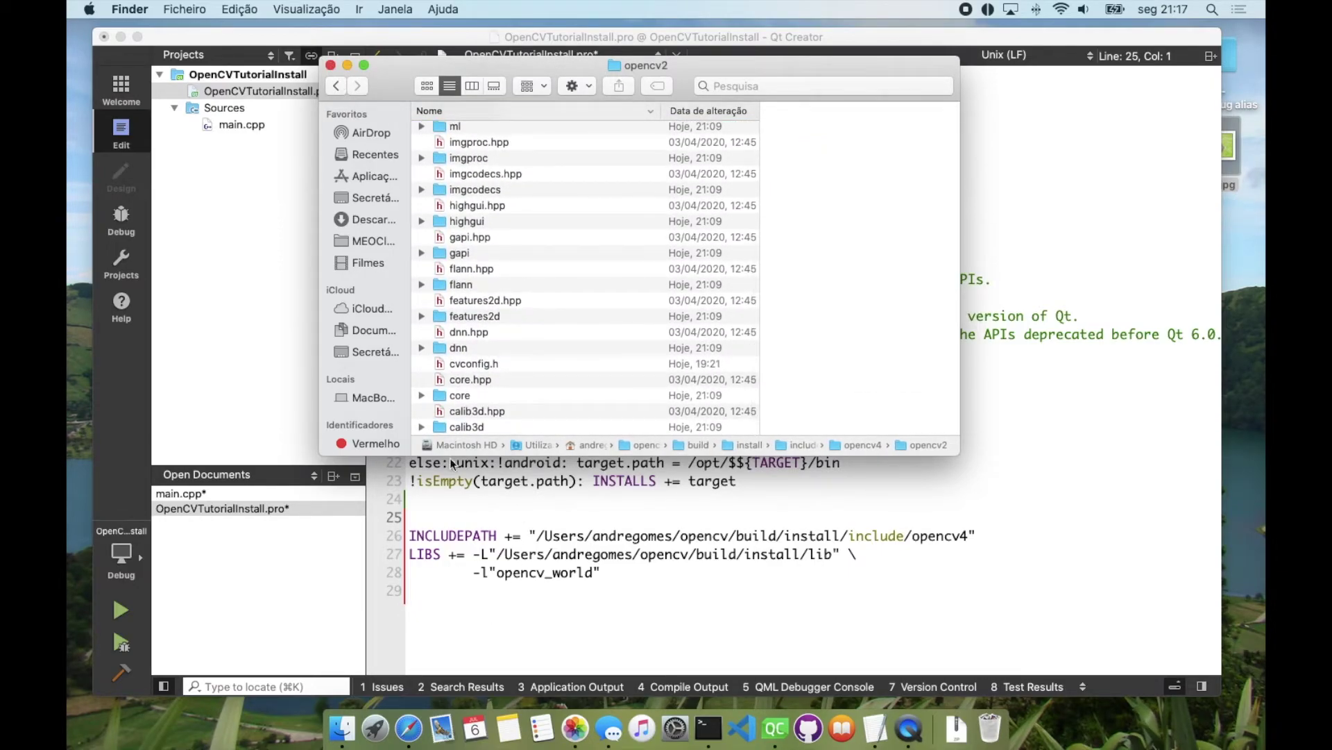
- Go back to the install folder and open its lib folder to examine the installed library files
{"action": "left_click", "coordinate": [337, 86]}
{"action": "left_click", "coordinate": [337, 86]}
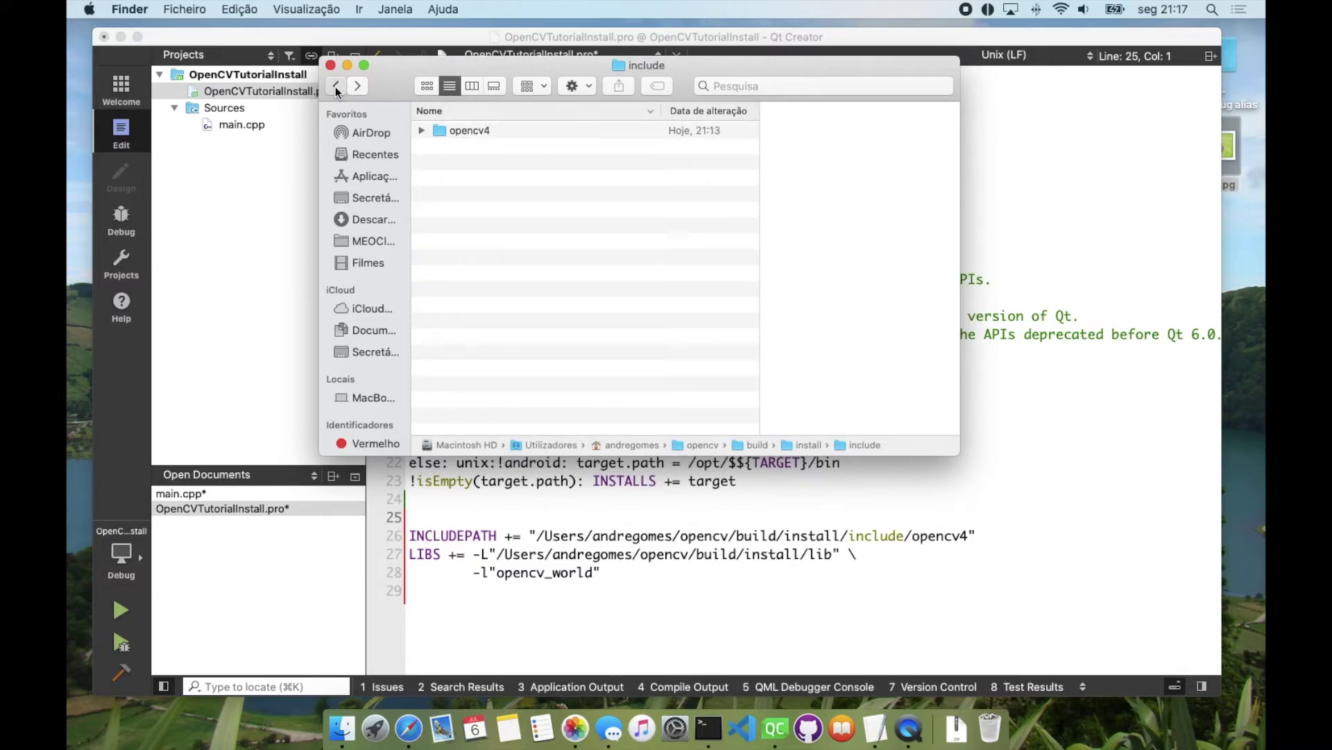
{"action": "left_click", "coordinate": [336, 86]}
{"action": "double_click", "coordinate": [461, 149]}
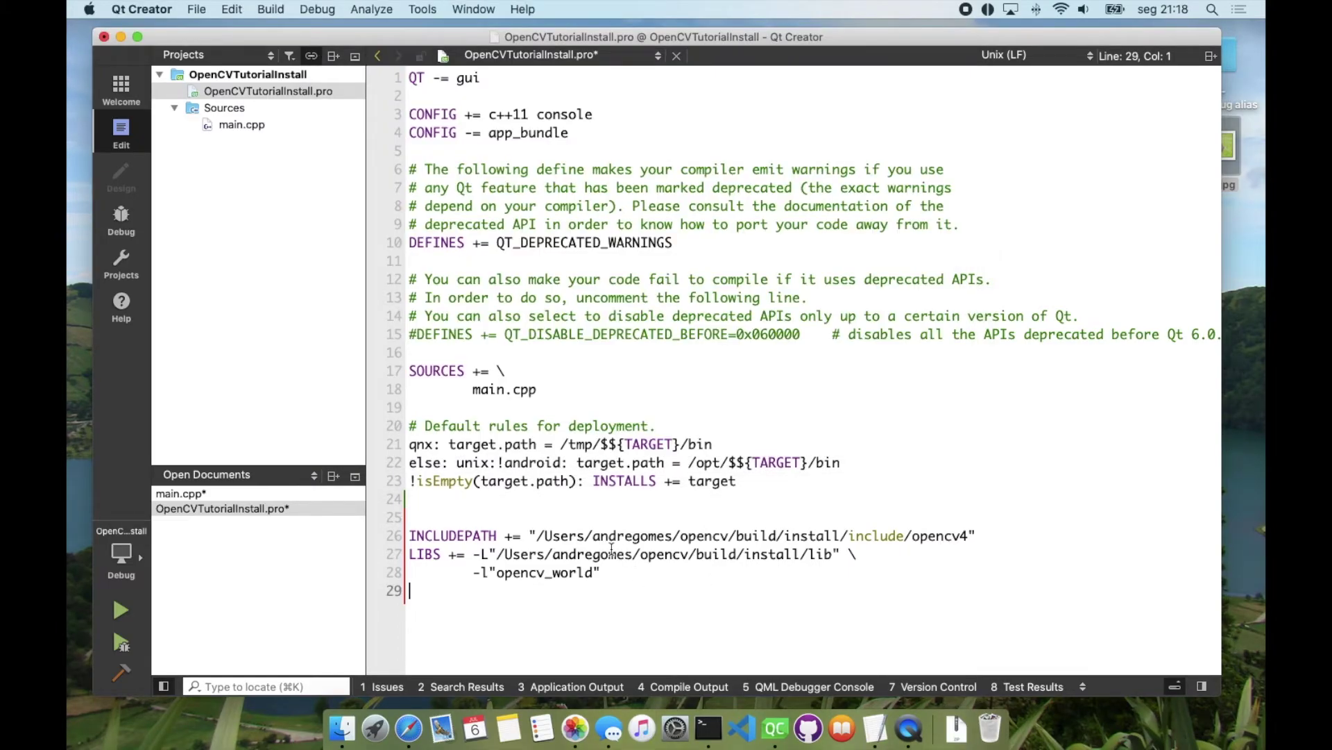
- Switch back to Qt Creator and run qmake on the OpenCVTutorialInstall project
{"action": "left_click_drag", "start_coordinate": [628, 583], "coordinate": [408, 534]}
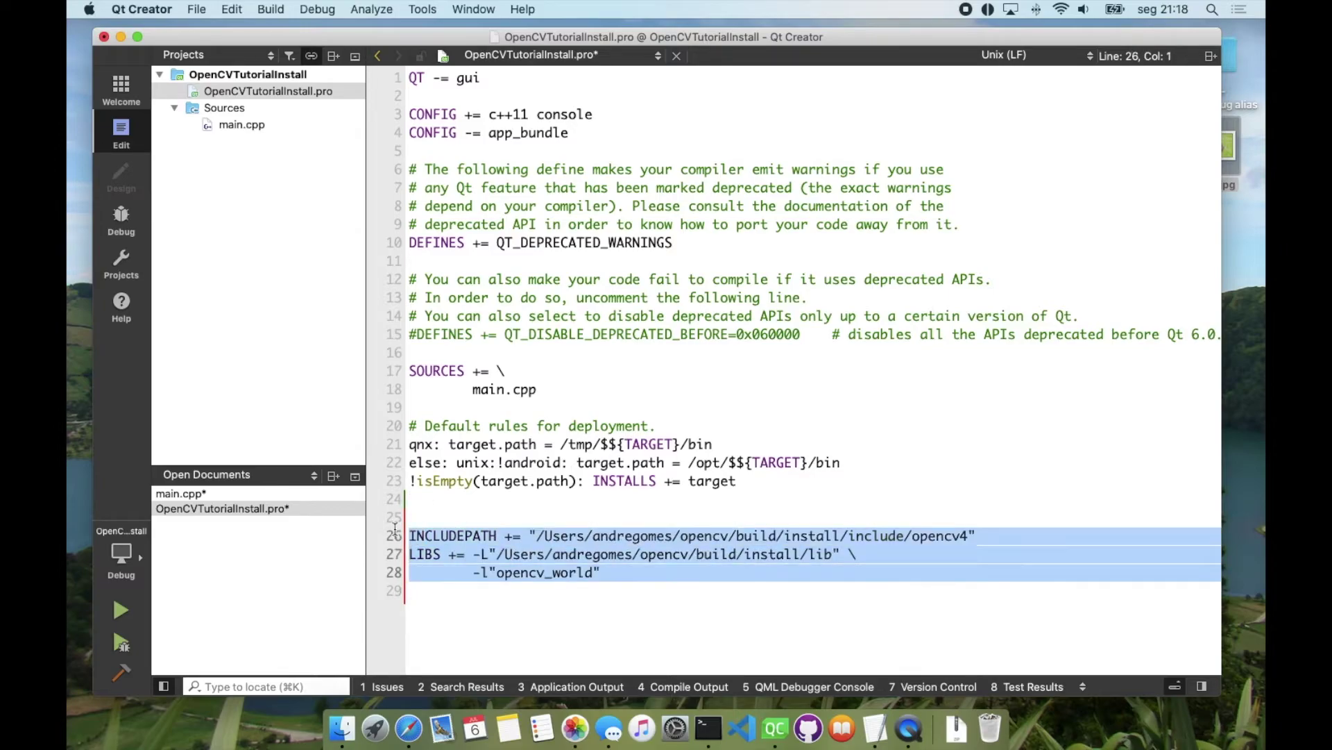
{"action": "left_click", "coordinate": [537, 520]}
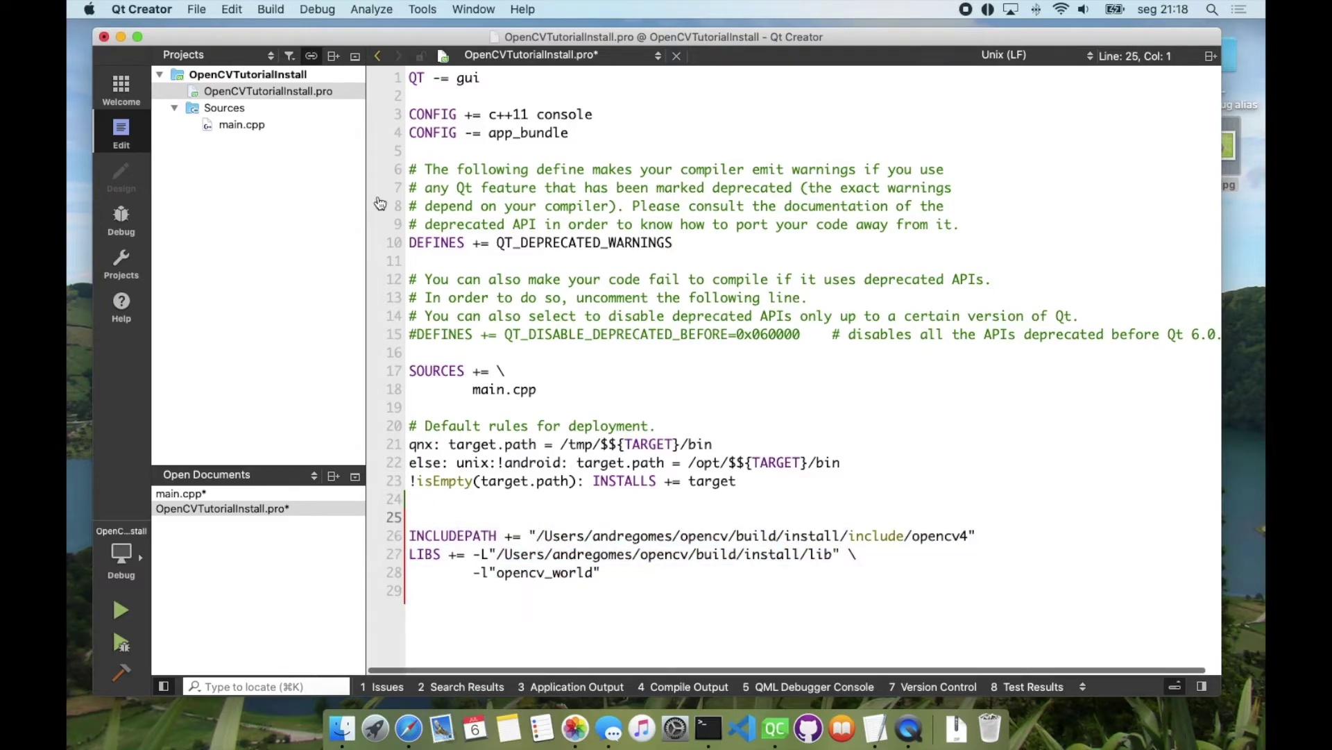
{"action": "left_click", "coordinate": [262, 76]}
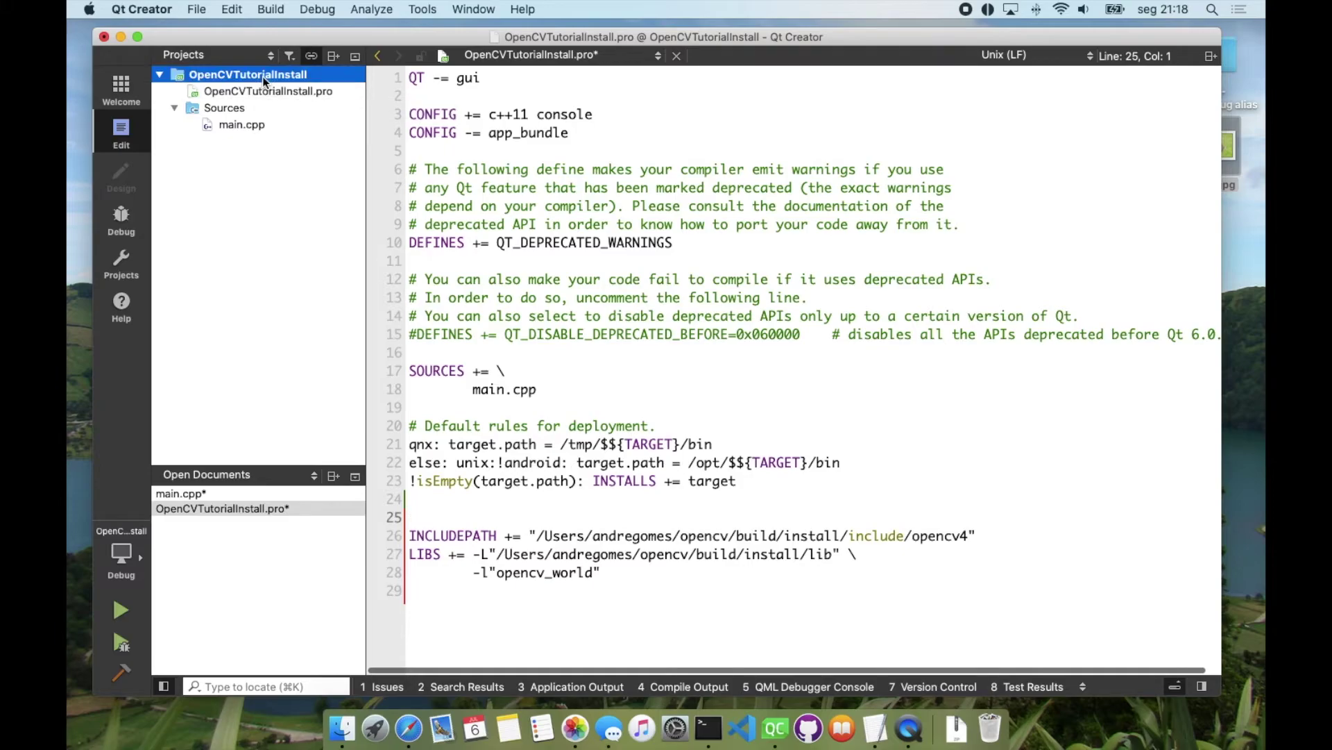
{"action": "right_click", "coordinate": [224, 74]}
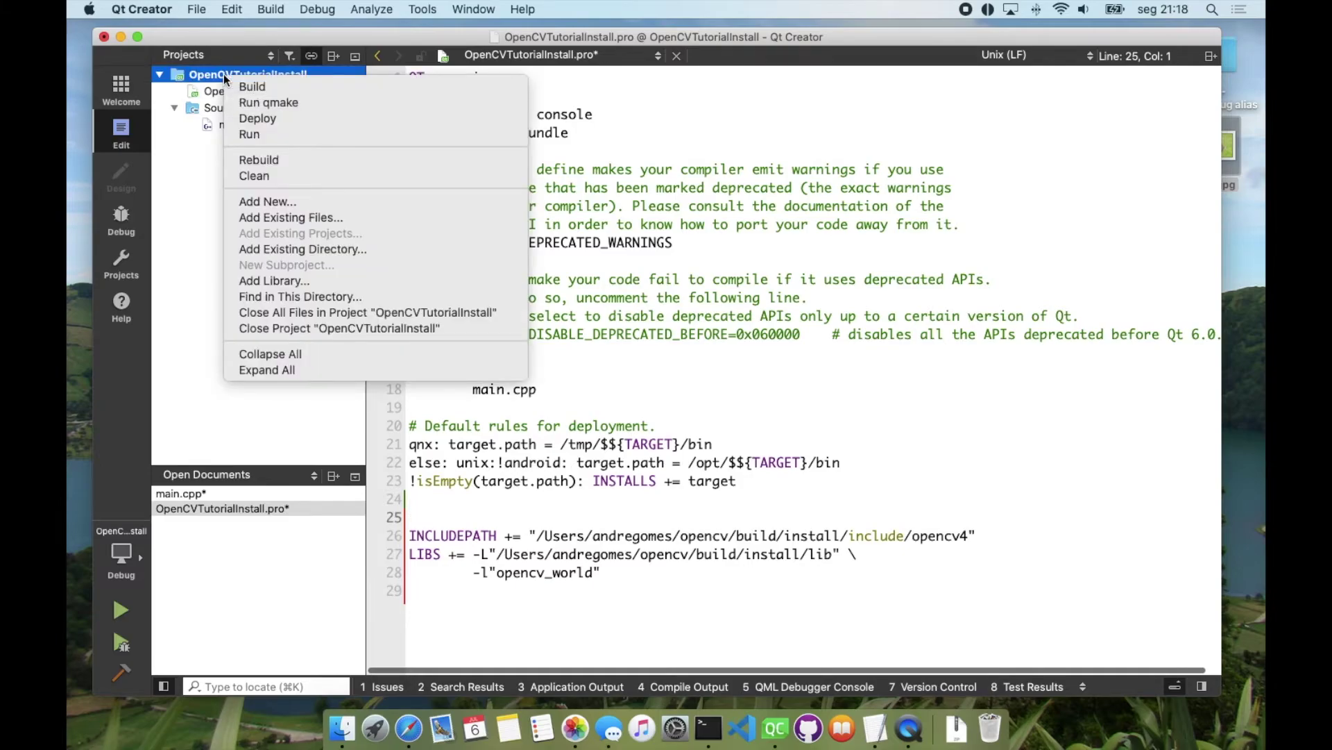
{"action": "left_click", "coordinate": [298, 106]}
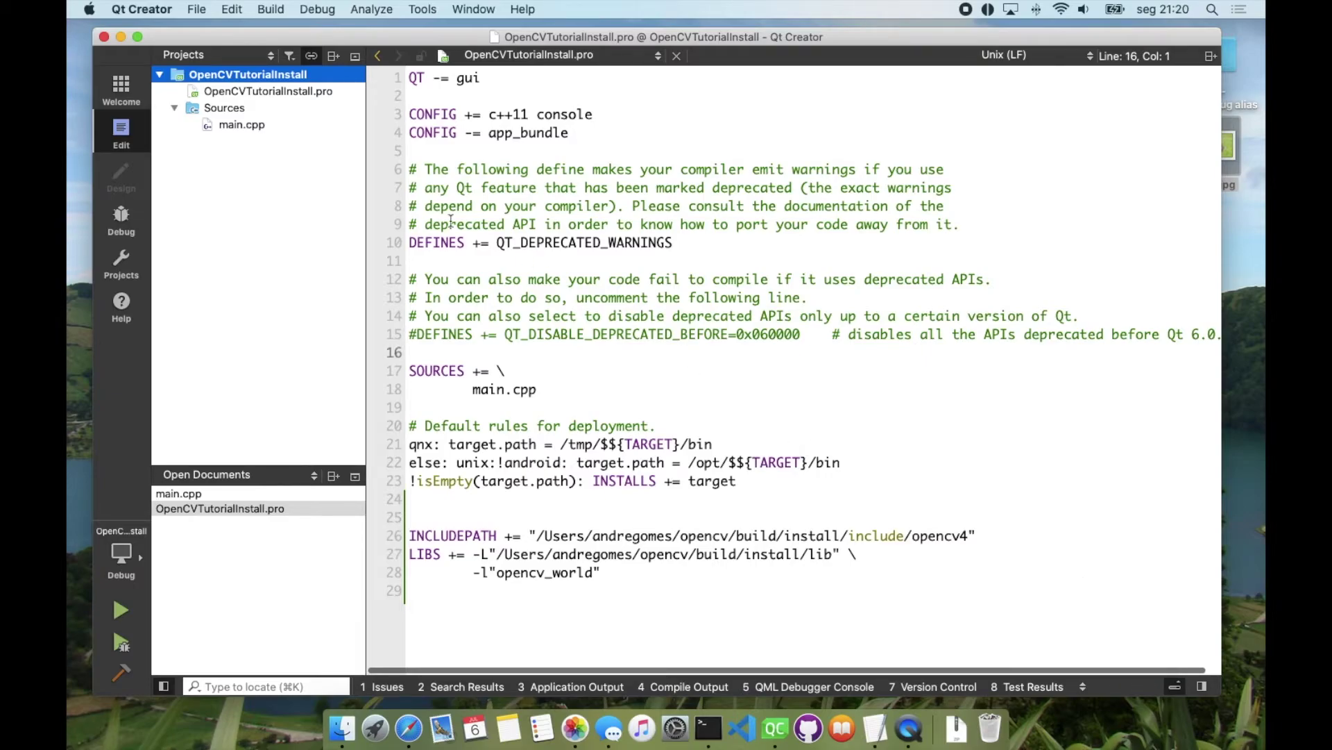
- Open main.cpp and add #include "opencv2/opencv.hpp" below the QCoreApplication include, leaving blank lines before main
{"action": "left_click", "coordinate": [252, 126]}
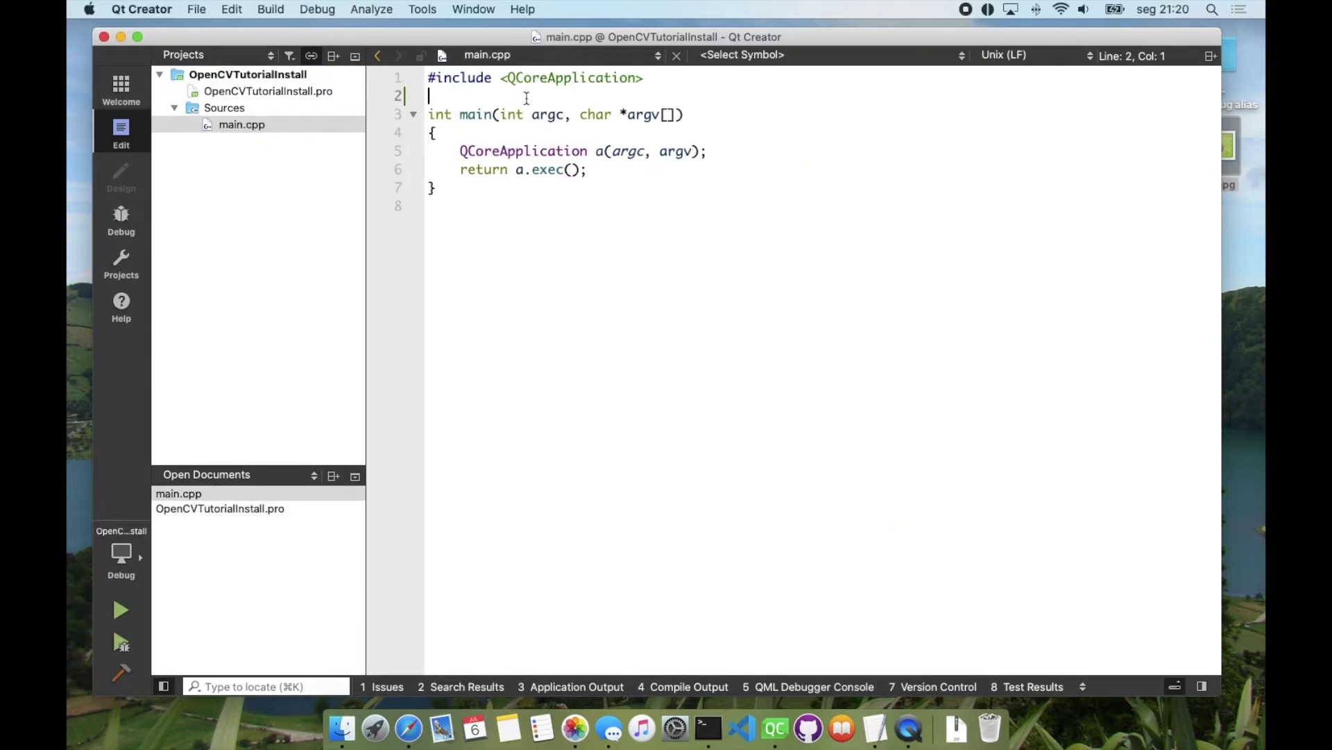
{"action": "key", "text": "Return"}
{"action": "key", "text": "Return"}
{"action": "key", "text": "Up"}
{"action": "key", "text": "Up"}
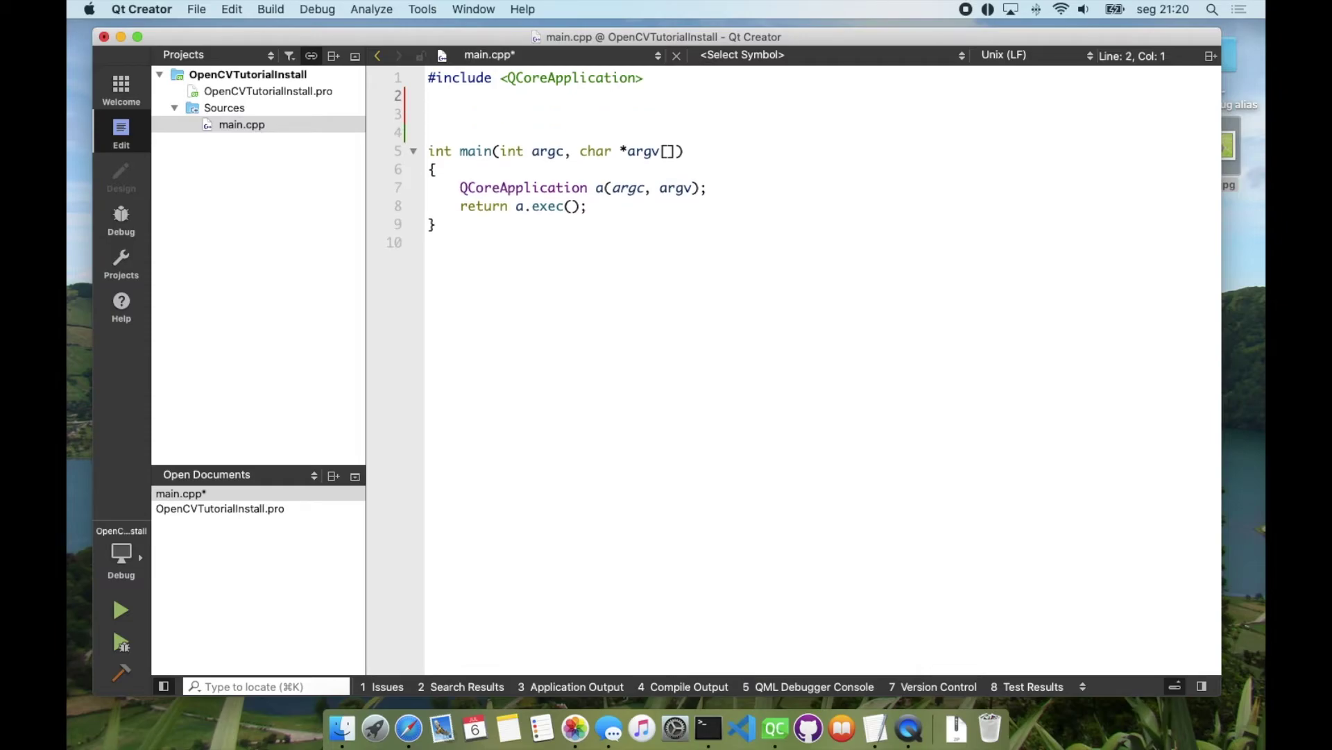
{"action": "type", "text": "#include \"opencv"}
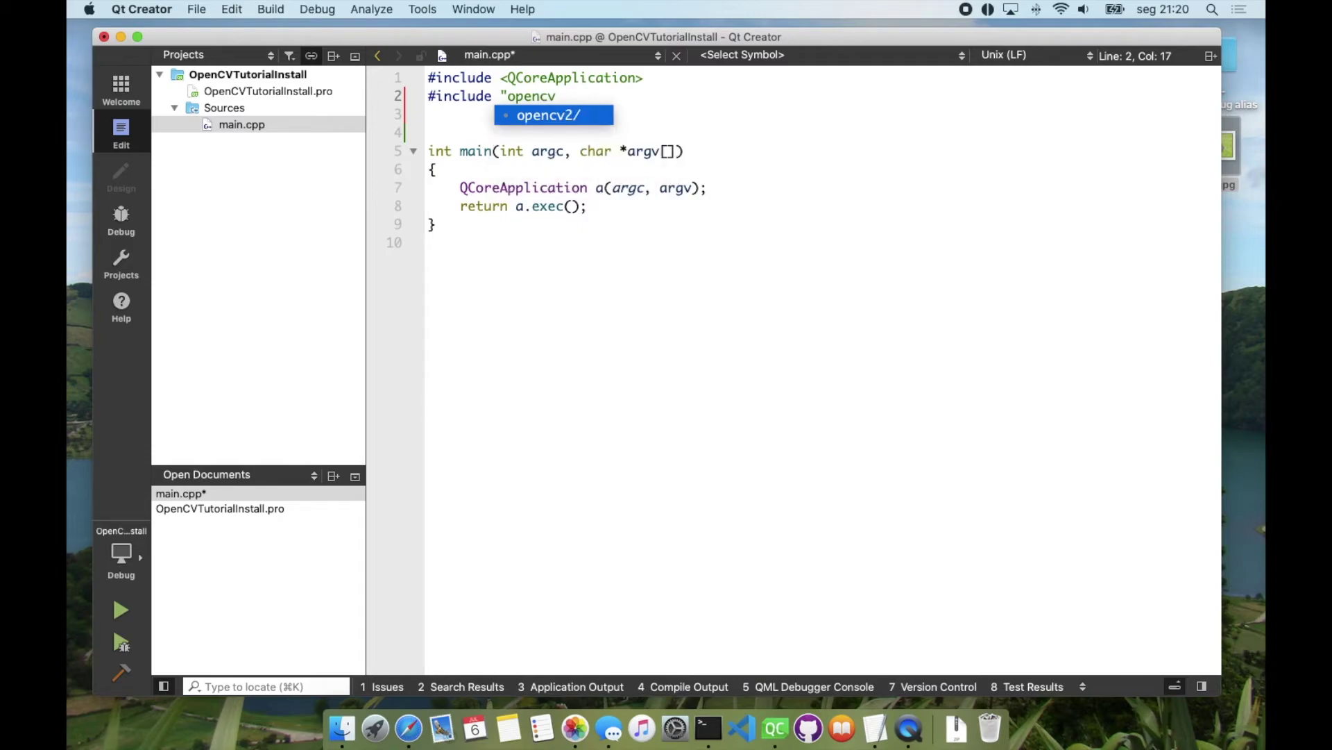
{"action": "type", "text": "2/"}
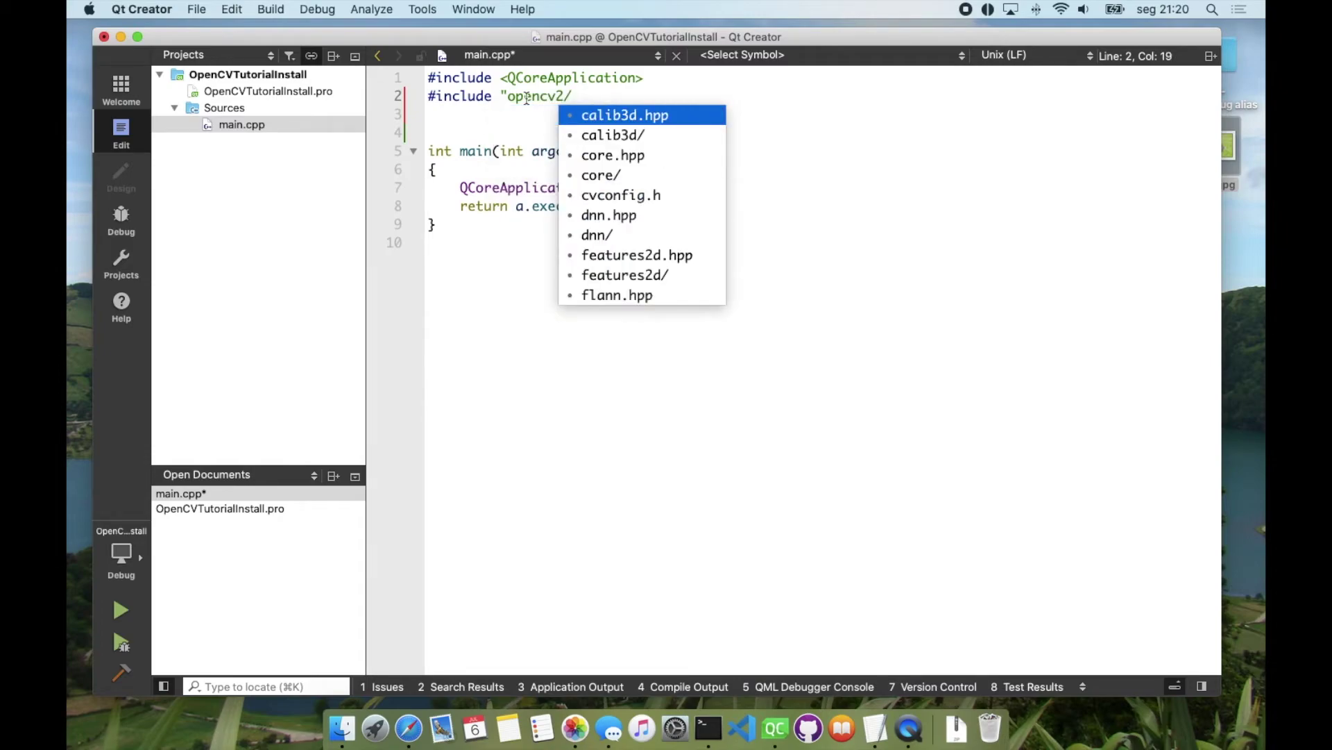
{"action": "type", "text": "opencv.h"}
{"action": "key", "text": "Return"}
{"action": "key", "text": "Down"}
{"action": "key", "text": "Down"}
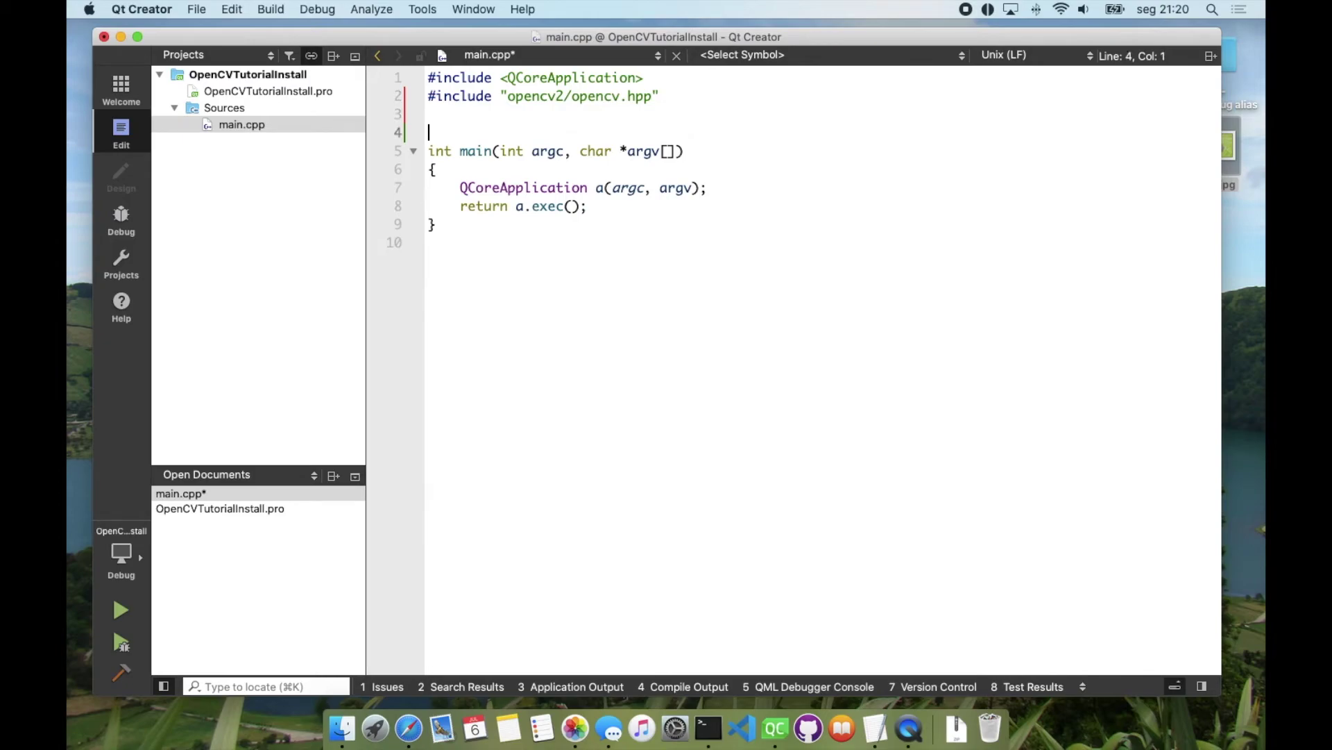
- Add the line using namespace cv; between the includes and the main function
{"action": "key", "text": "Return"}
{"action": "type", "text": "usi"}
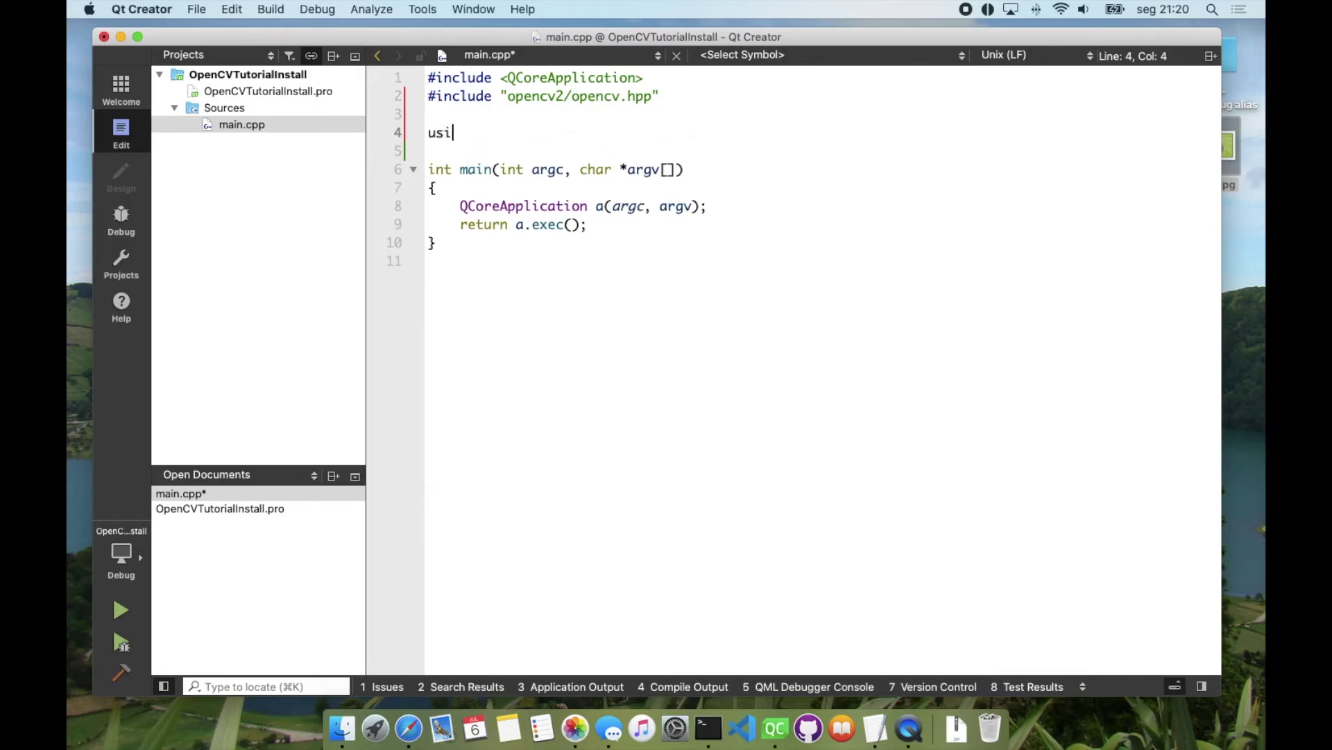
{"action": "type", "text": "ng namespace cv;"}
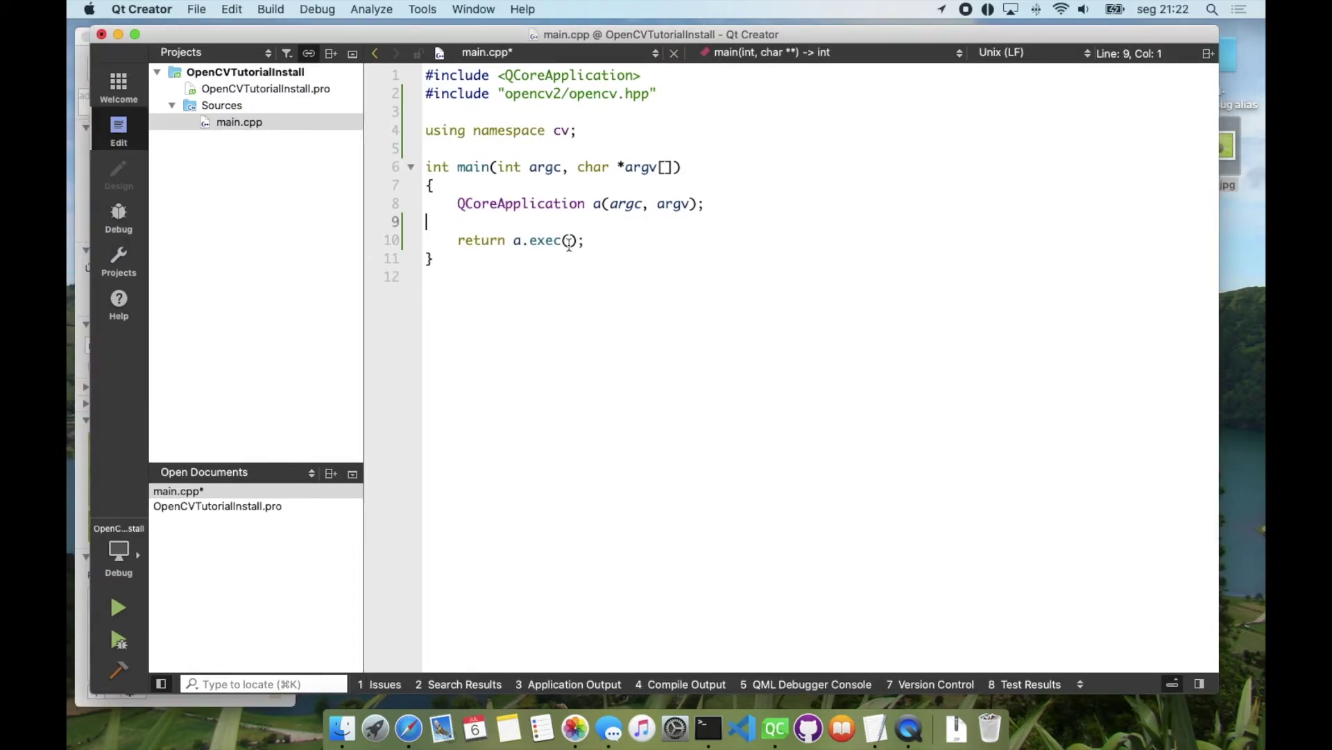
- Declare a Mat named image above the return statement and assign it an imread call starting with the path to the Desktop folder
{"action": "left_click", "coordinate": [565, 243]}
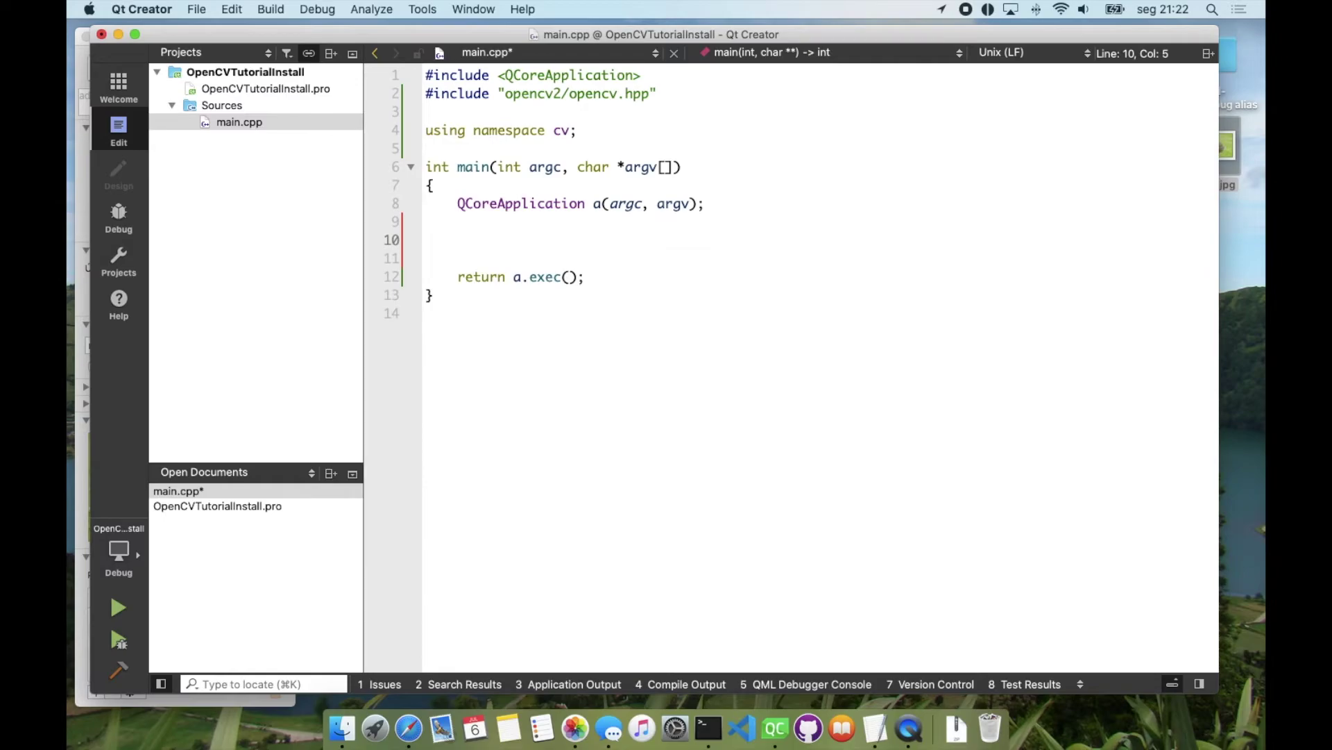
{"action": "type", "text": "image"}
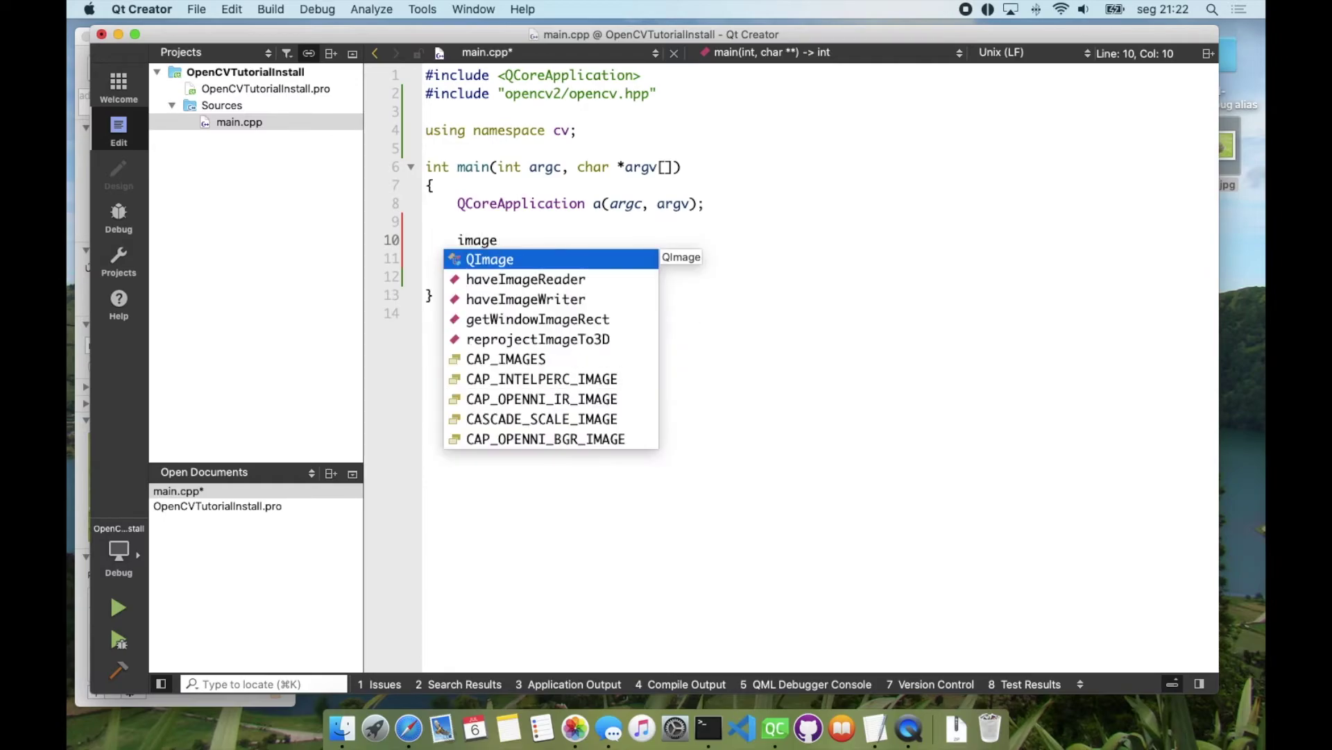
{"action": "key", "text": "BackSpace"}
{"action": "key", "text": "BackSpace"}
{"action": "key", "text": "BackSpace"}
{"action": "key", "text": "BackSpace"}
{"action": "key", "text": "BackSpace"}
{"action": "type", "text": "Mat "}
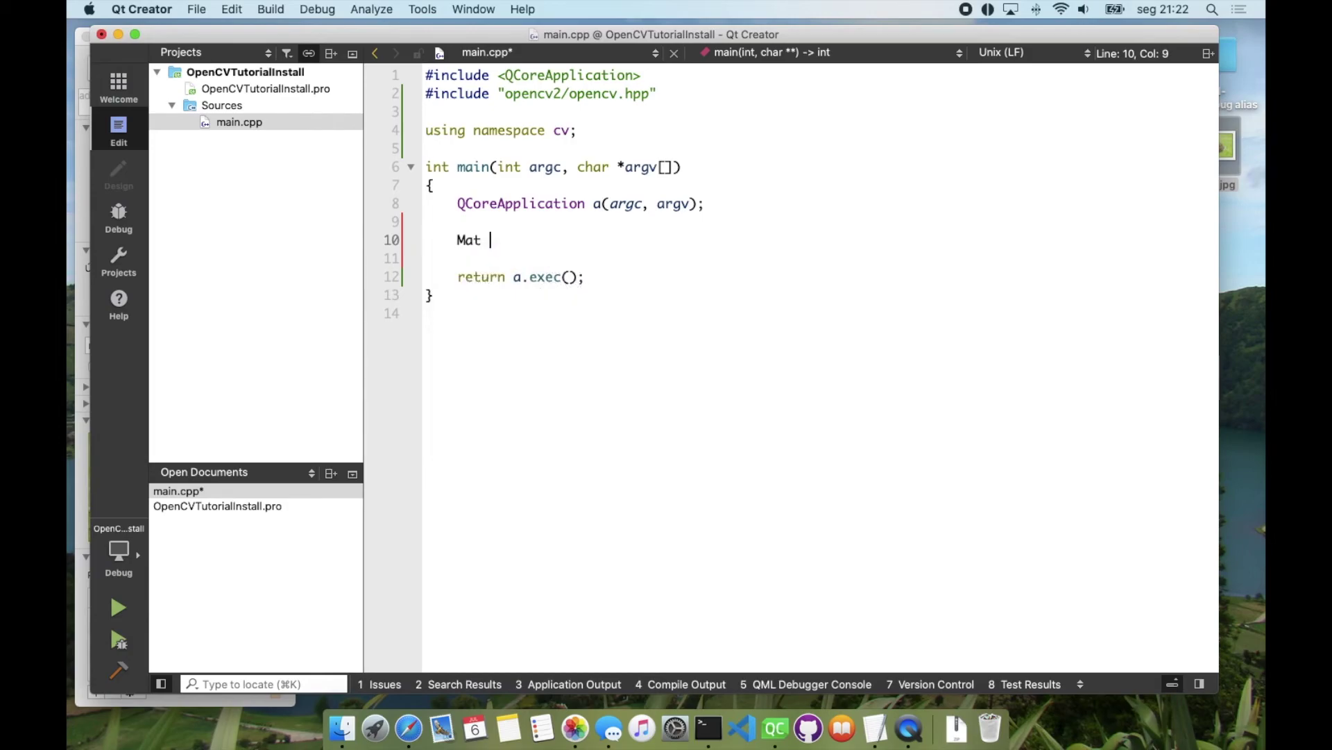
{"action": "type", "text": "image = imread(\""}
{"action": "type", "text": "/Users/andregomes/Desktop"}
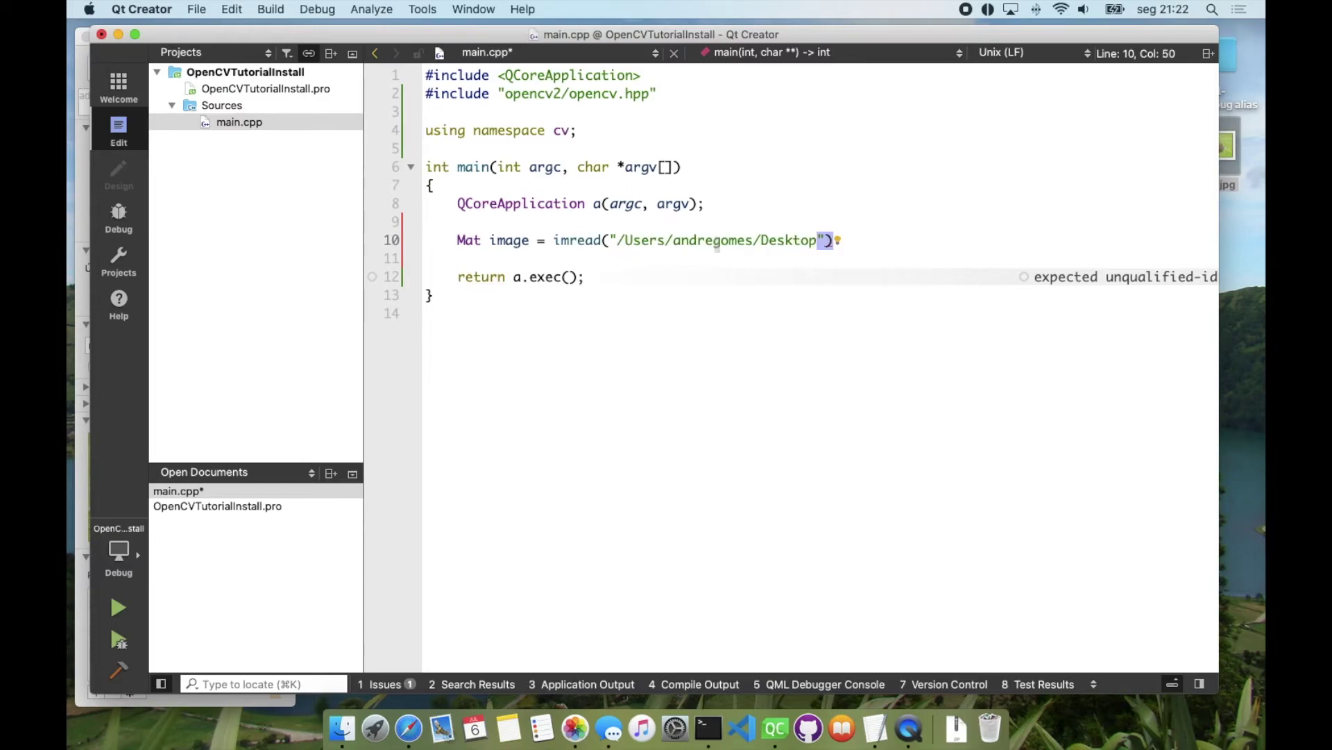
- Complete the imread call with the file name rabbit.jpg and the IMREAD_COLOR flag, ending the statement with a semicolon
{"action": "left_click", "coordinate": [1235, 147]}
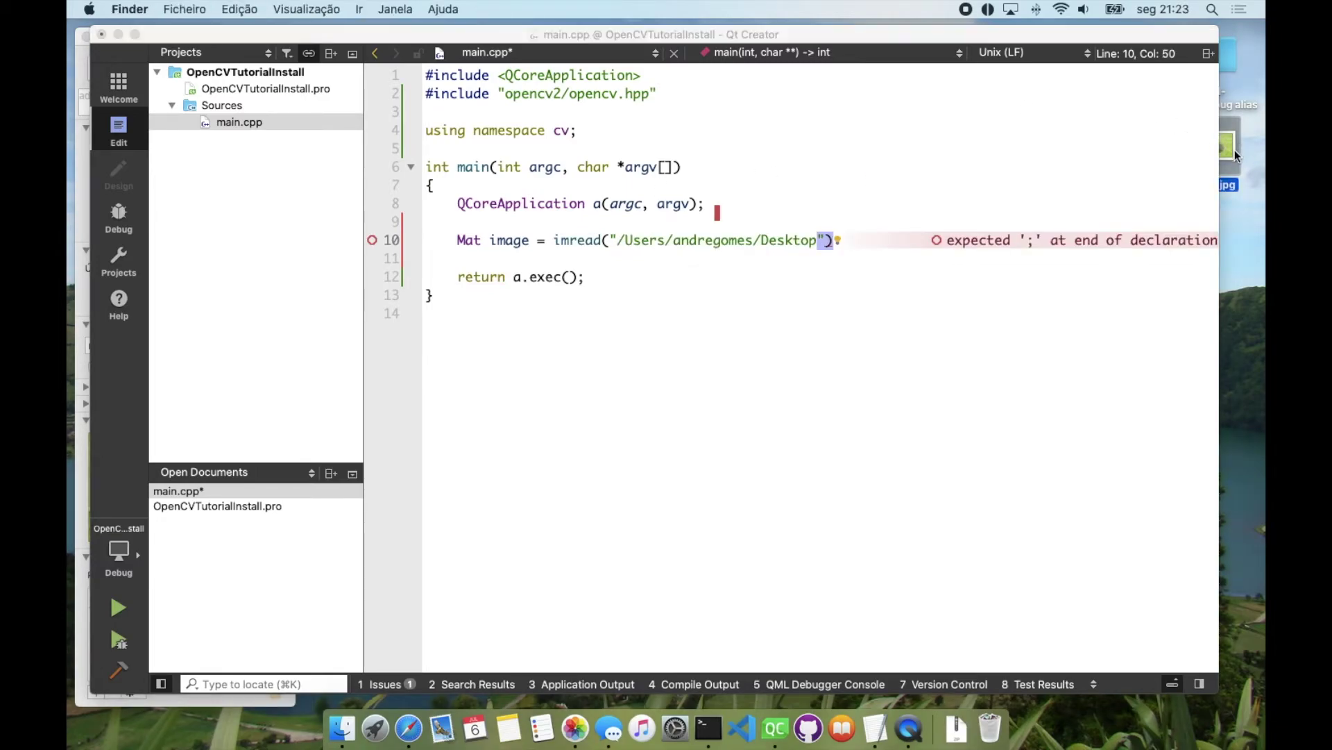
{"action": "left_click_drag", "start_coordinate": [1150, 36], "coordinate": [1134, 38]}
{"action": "left_click", "coordinate": [791, 242]}
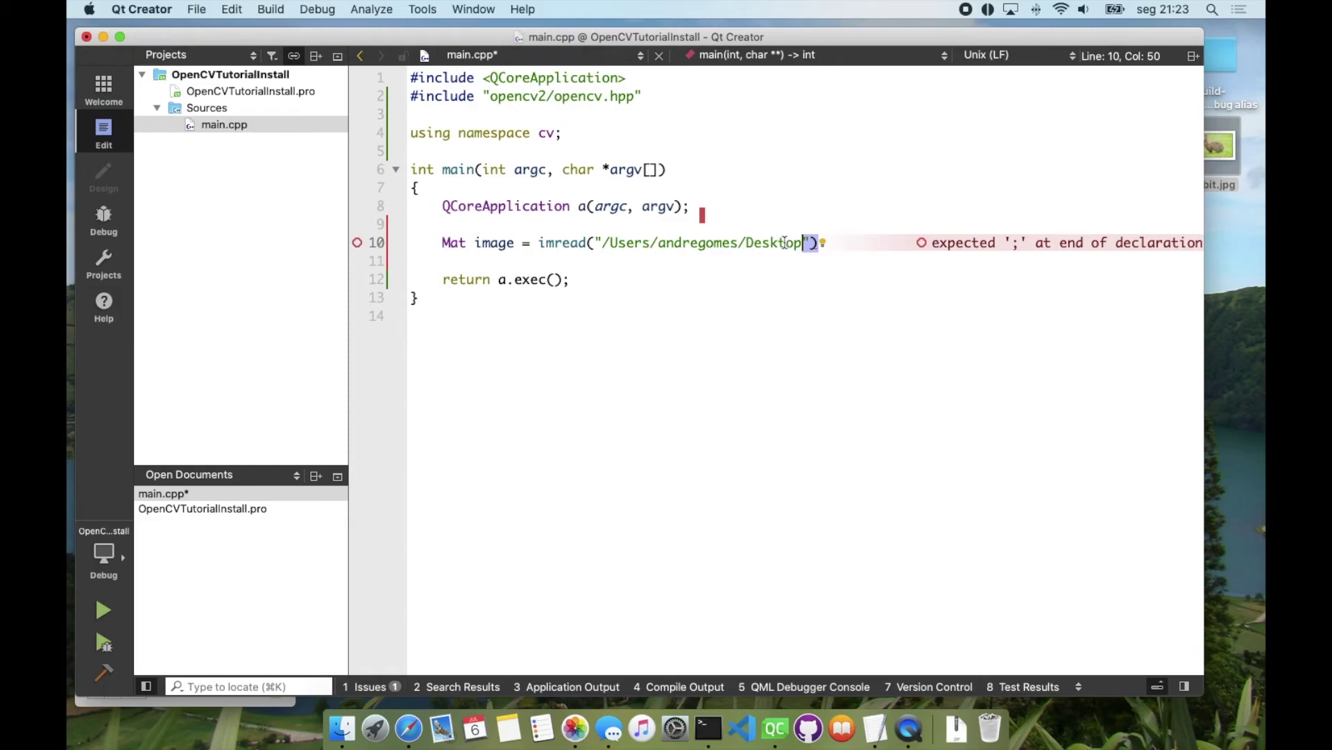
{"action": "left_click", "coordinate": [804, 243]}
{"action": "type", "text": "/rabbit."}
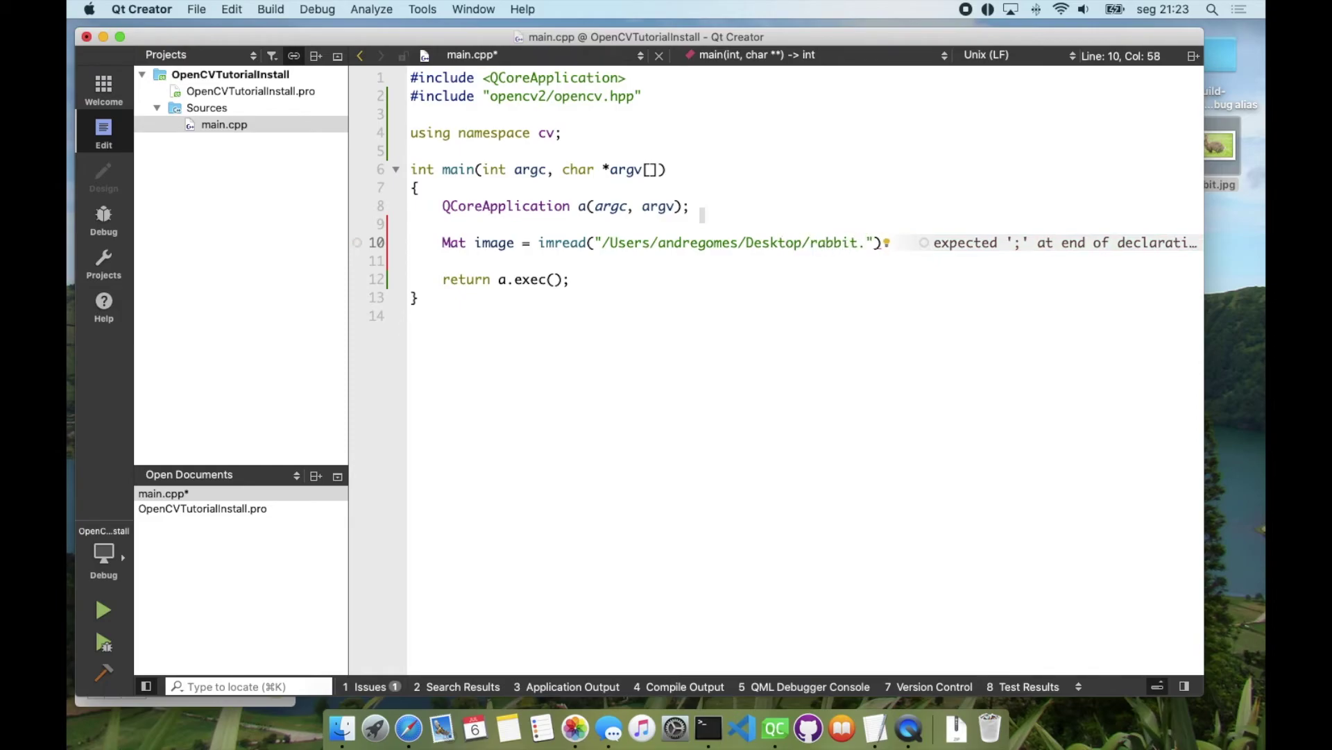
{"action": "type", "text": "jpg\","}
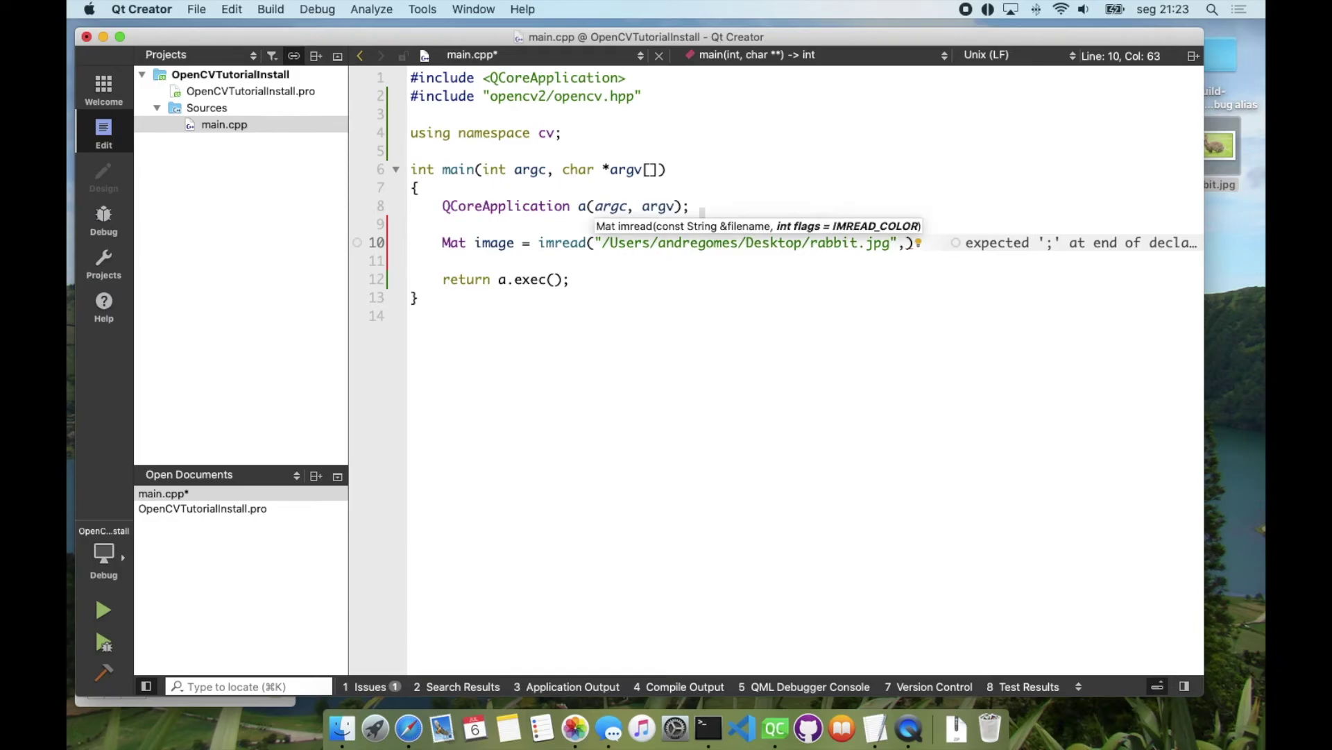
{"action": "type", "text": "IMREAD_"}
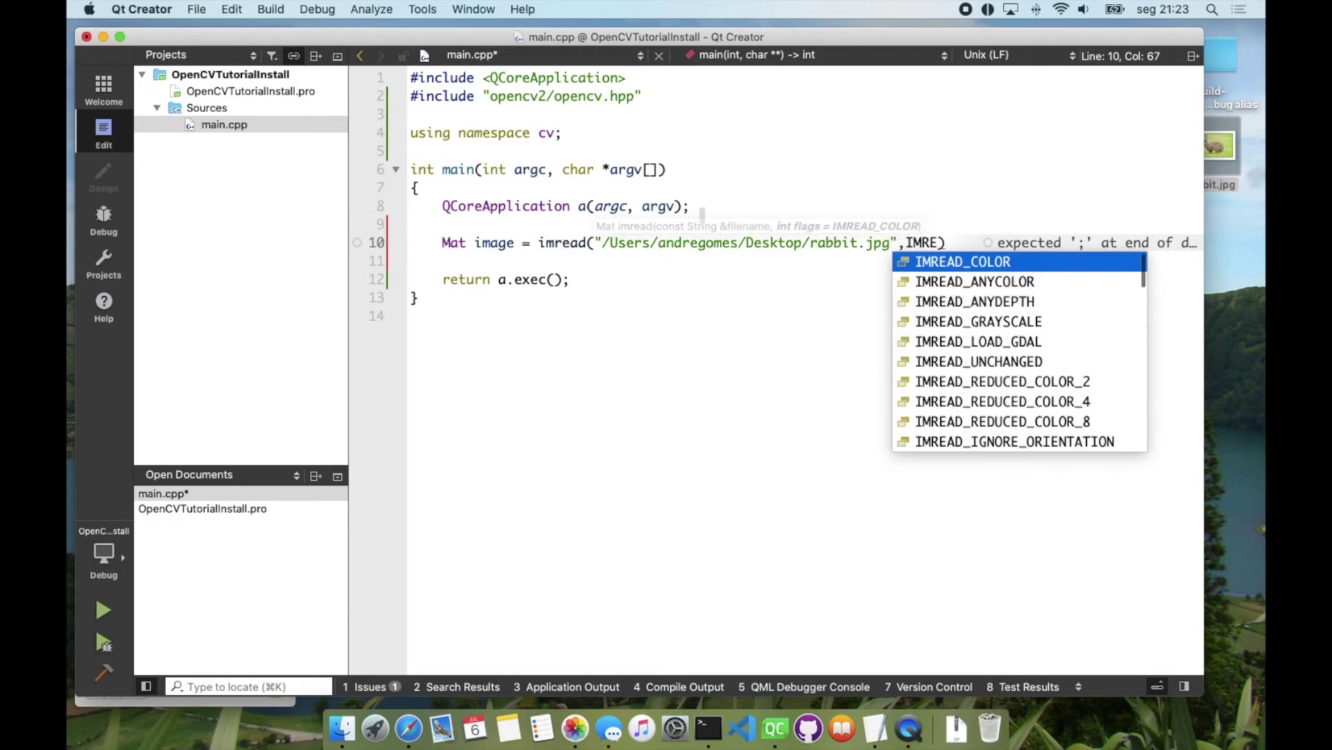
{"action": "type", "text": "CO"}
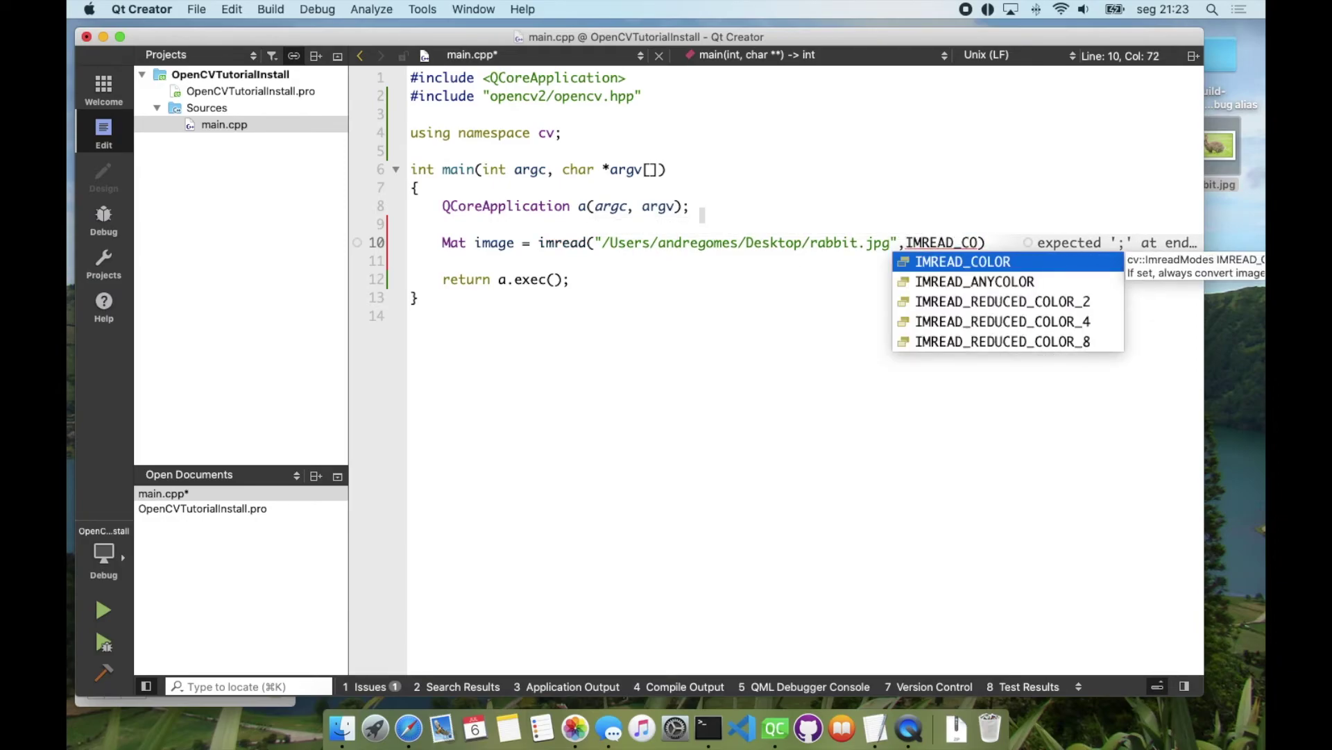
{"action": "key", "text": "Return"}
{"action": "type", "text": ");"}
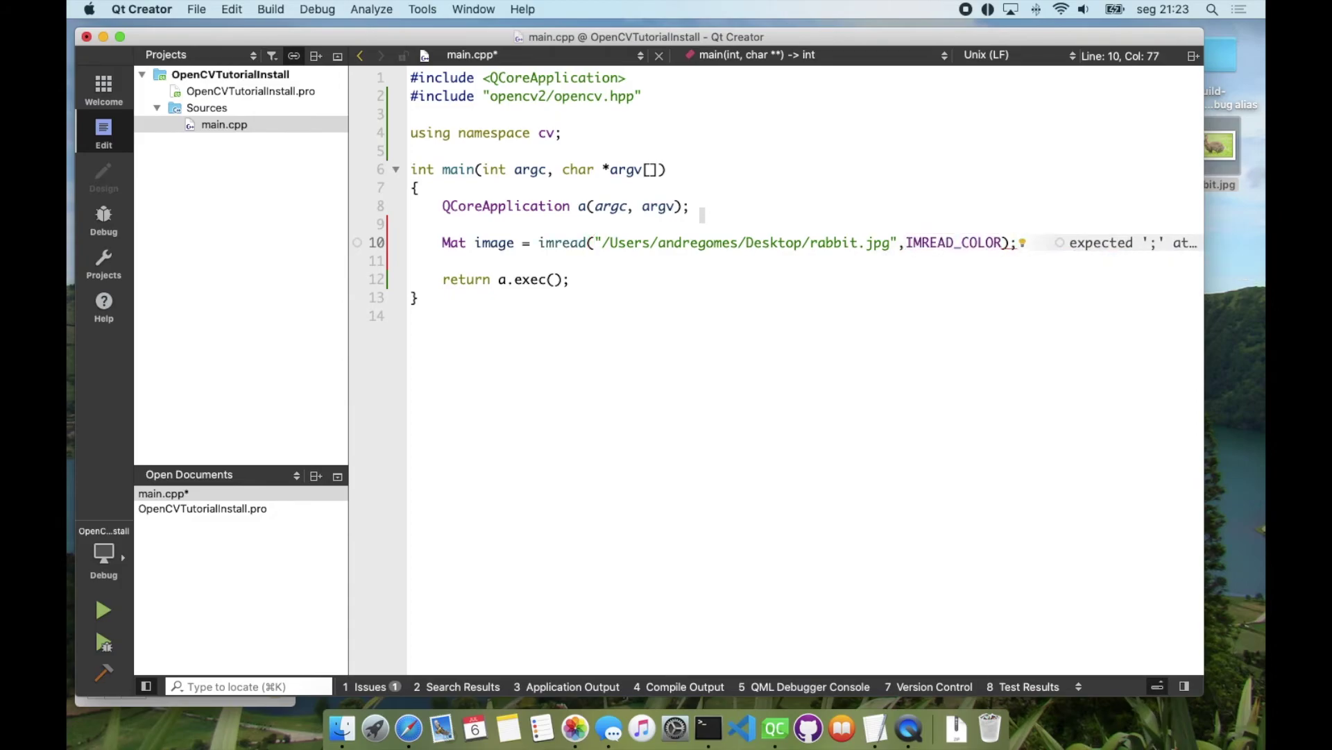
- Insert a space before IMREAD_COLOR in the imread call
{"action": "left_click", "coordinate": [987, 242]}
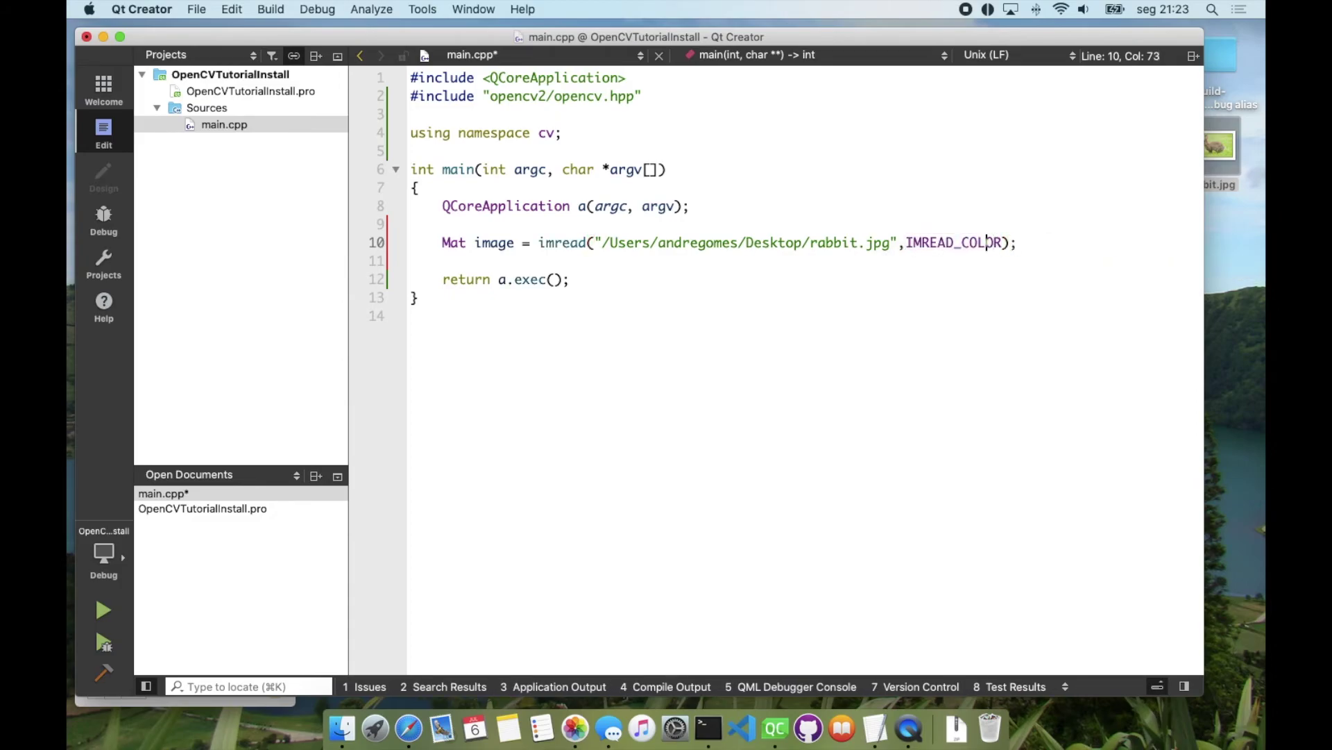
{"action": "key", "text": "Left"}
{"action": "key", "text": "Left"}
{"action": "key", "text": "Left"}
{"action": "key", "text": "Left"}
{"action": "key", "text": "Left"}
{"action": "key", "text": "Left"}
{"action": "key", "text": "Down"}
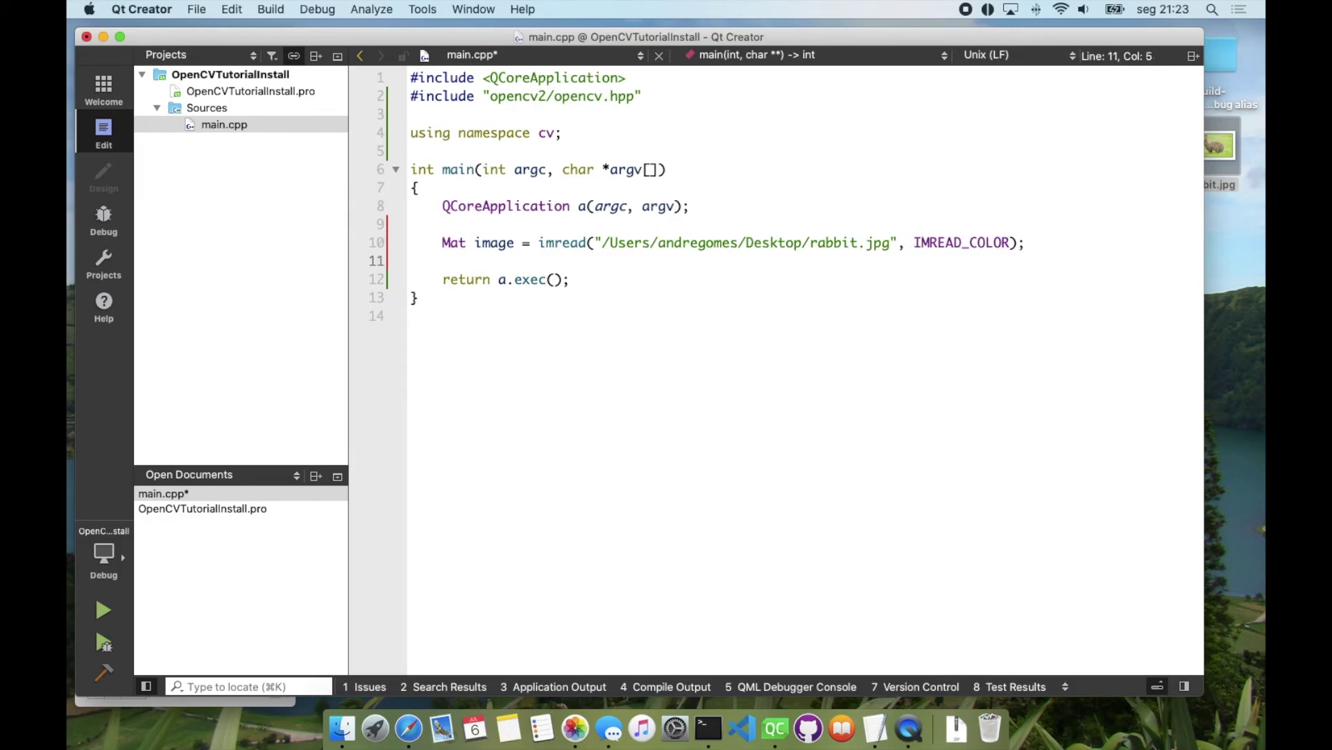
- Add blank lines below the imread statement and begin an imshow call there
{"action": "key", "text": "Return"}
{"action": "key", "text": "Return"}
{"action": "key", "text": "Up"}
{"action": "key", "text": "Up"}
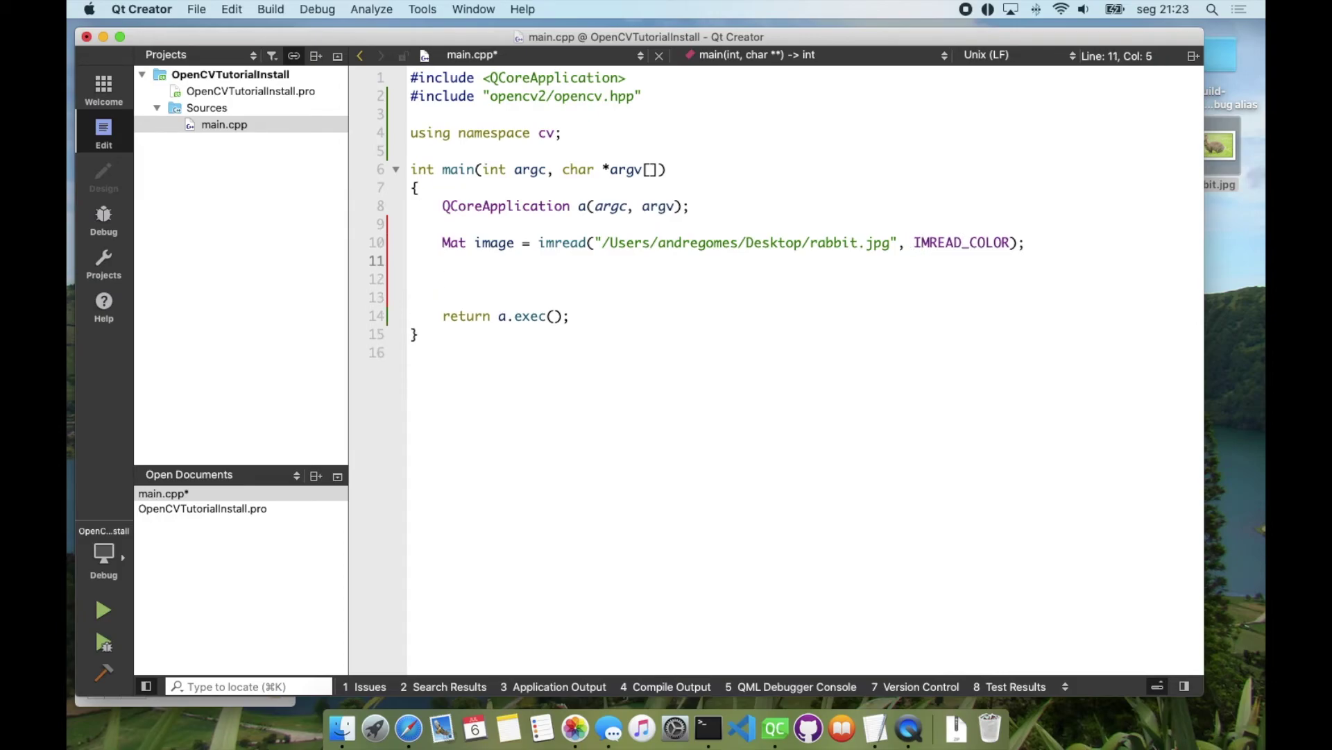
{"action": "key", "text": "Return"}
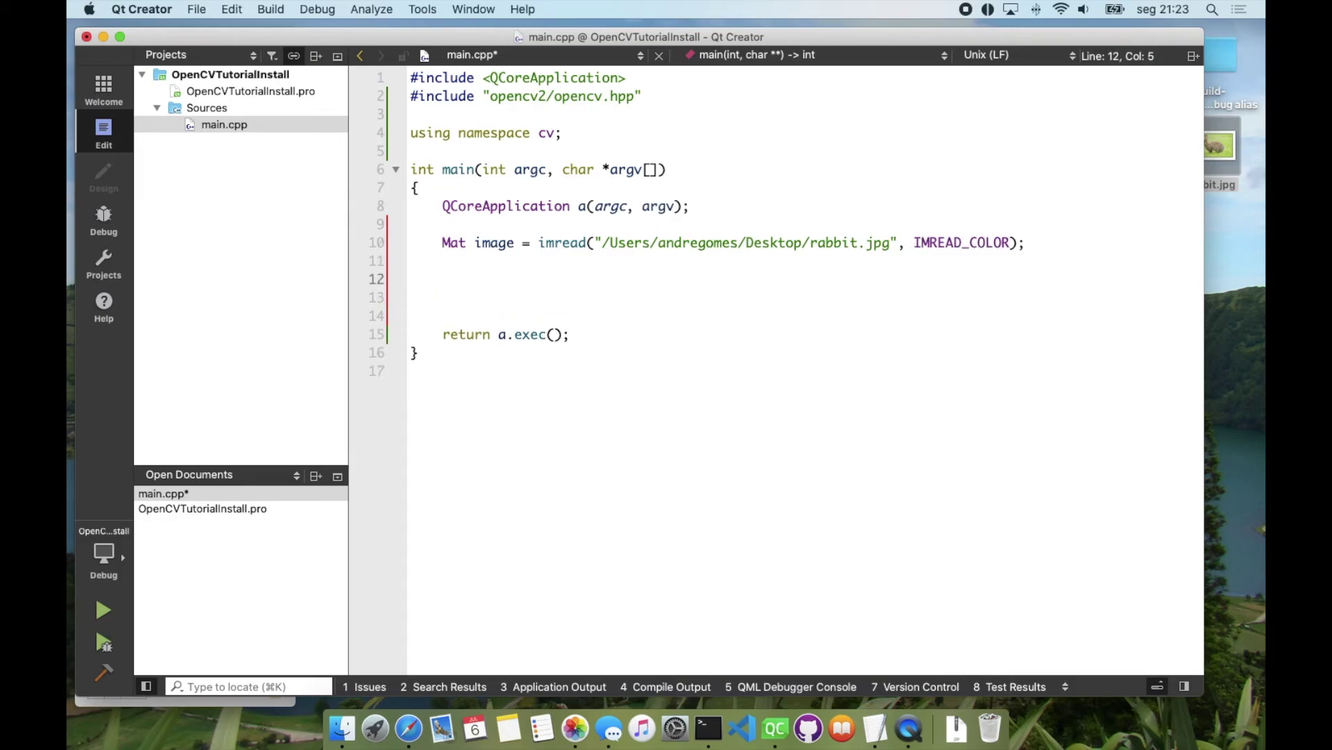
{"action": "type", "text": "imshow("}
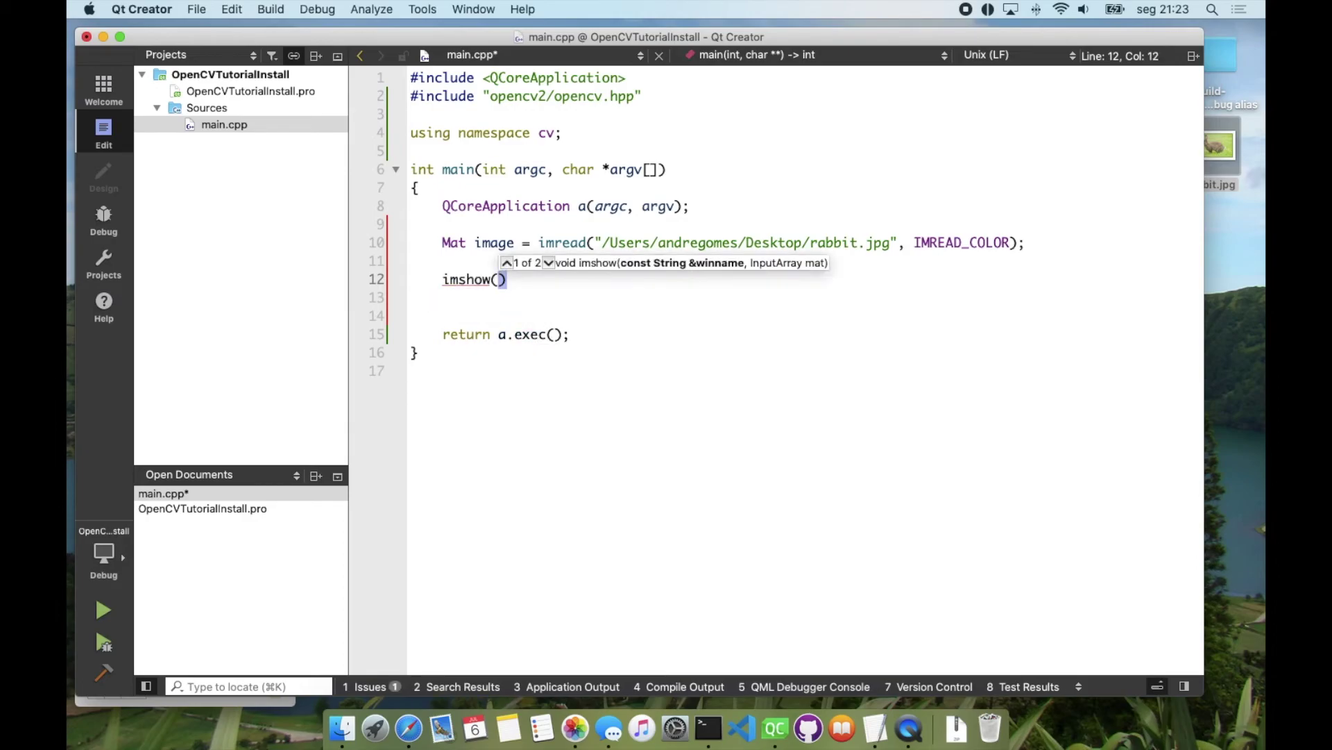
{"action": "type", "text": "image"}
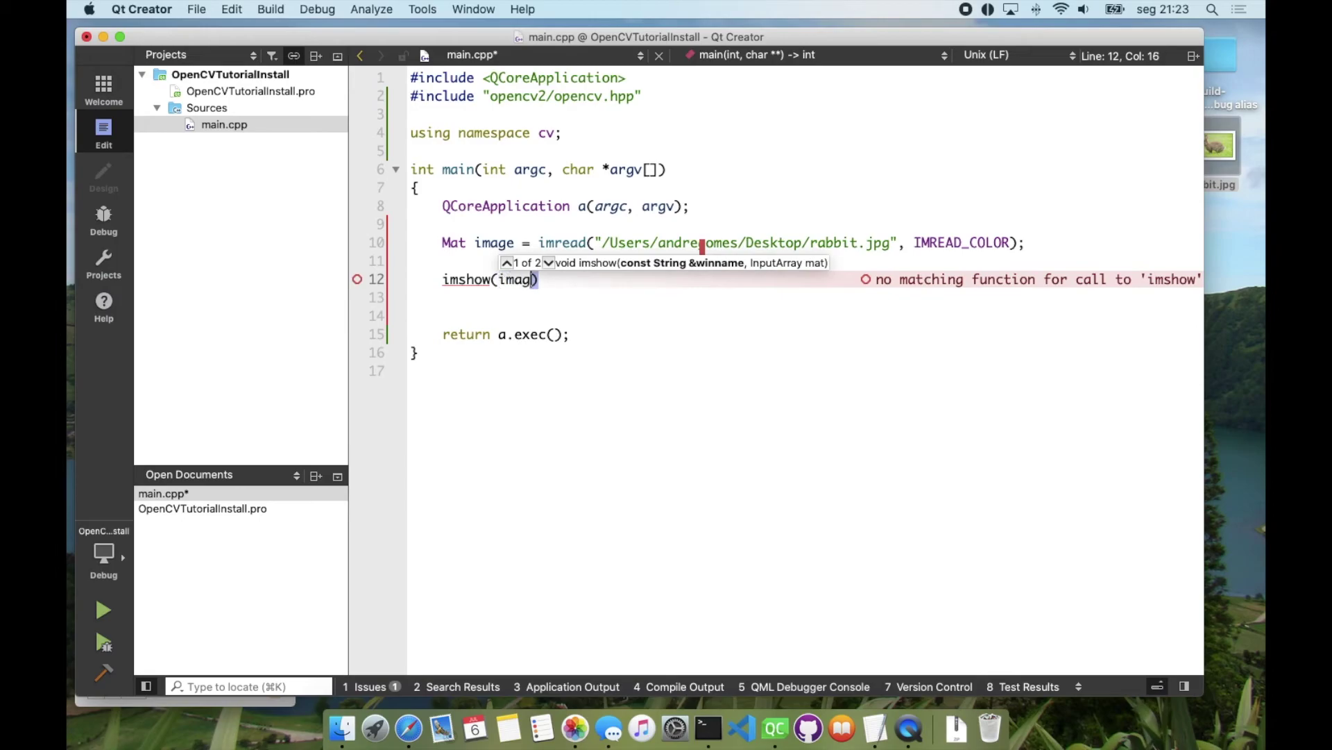
{"action": "type", "text": ","}
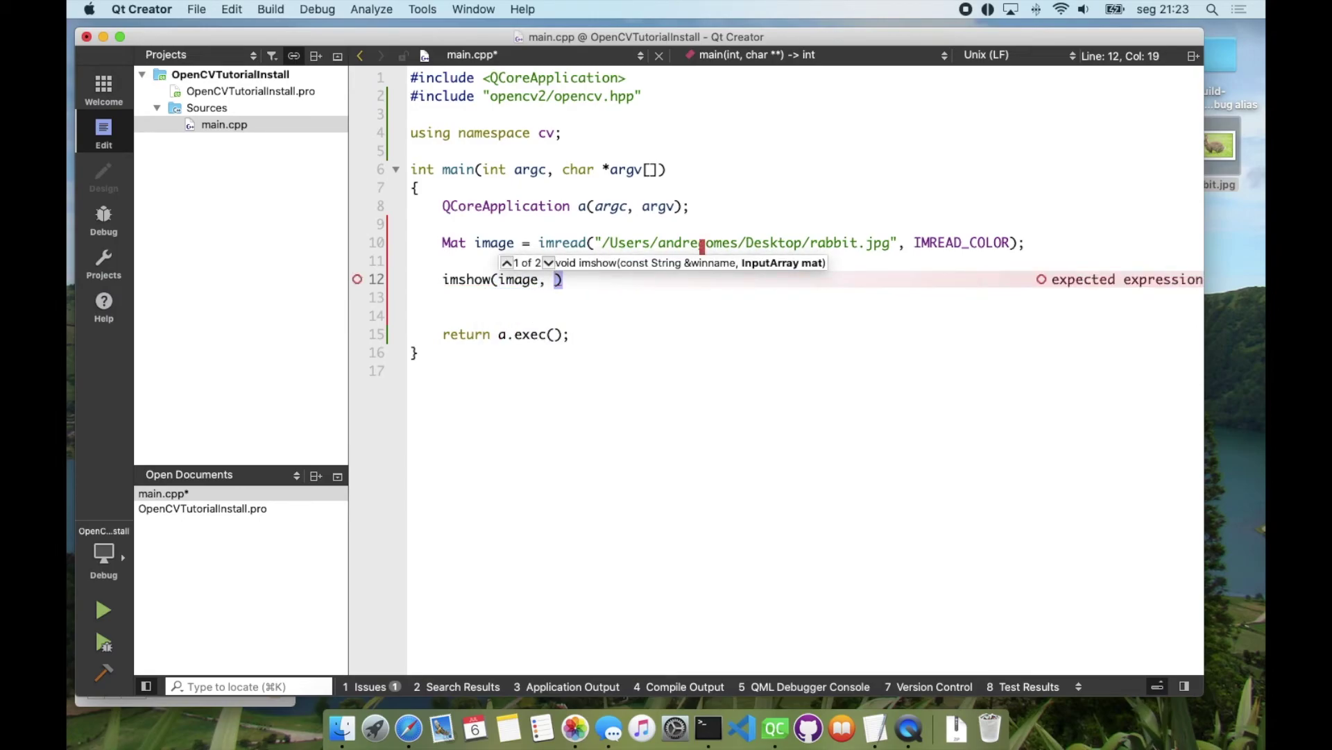
{"action": "key", "text": "BackSpace"}
{"action": "key", "text": "BackSpace"}
{"action": "key", "text": "BackSpace"}
{"action": "key", "text": "BackSpace"}
{"action": "key", "text": "BackSpace"}
{"action": "key", "text": "BackSpace"}
{"action": "key", "text": "BackSpace"}
- Complete the imshow call with the window name "Rabbit" and the image variable, ending it with a semicolon
{"action": "type", "text": "\""}
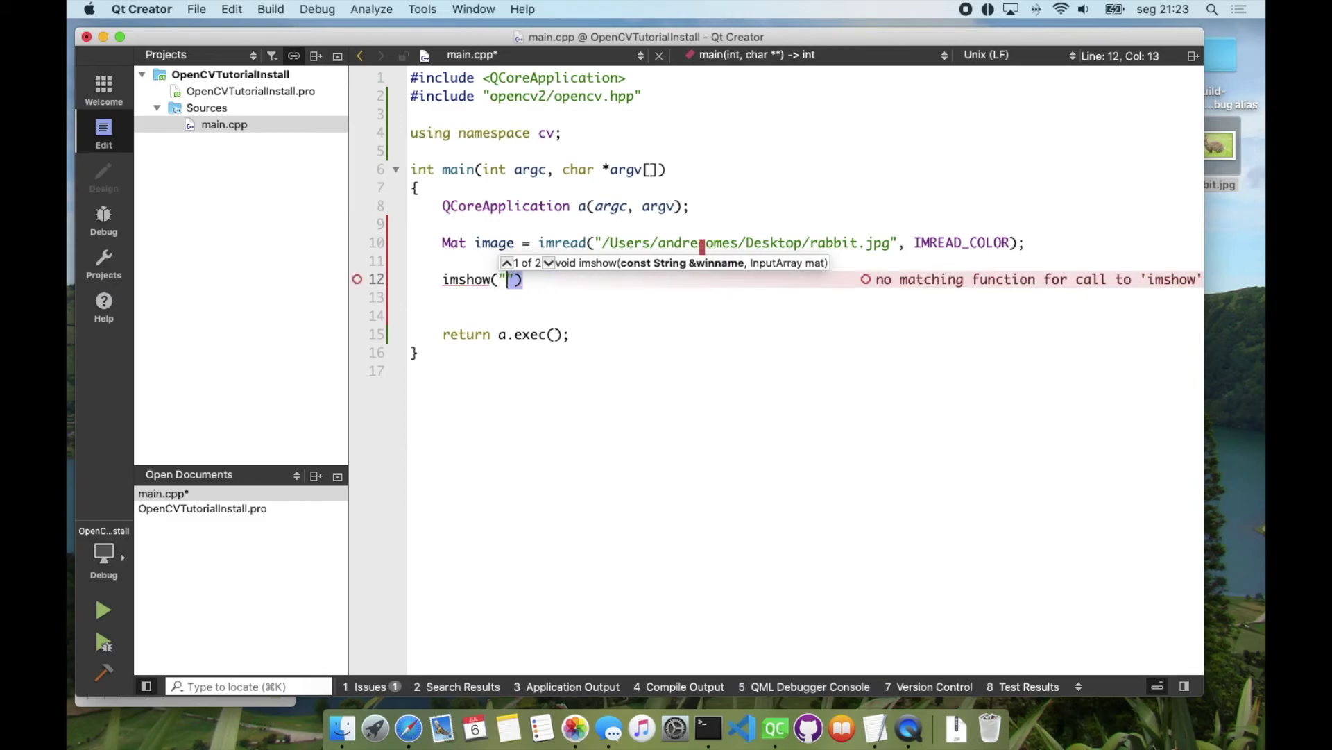
{"action": "type", "text": "Rabit"}
{"action": "key", "text": "BackSpace"}
{"action": "key", "text": "BackSpace"}
{"action": "key", "text": "BackSpace"}
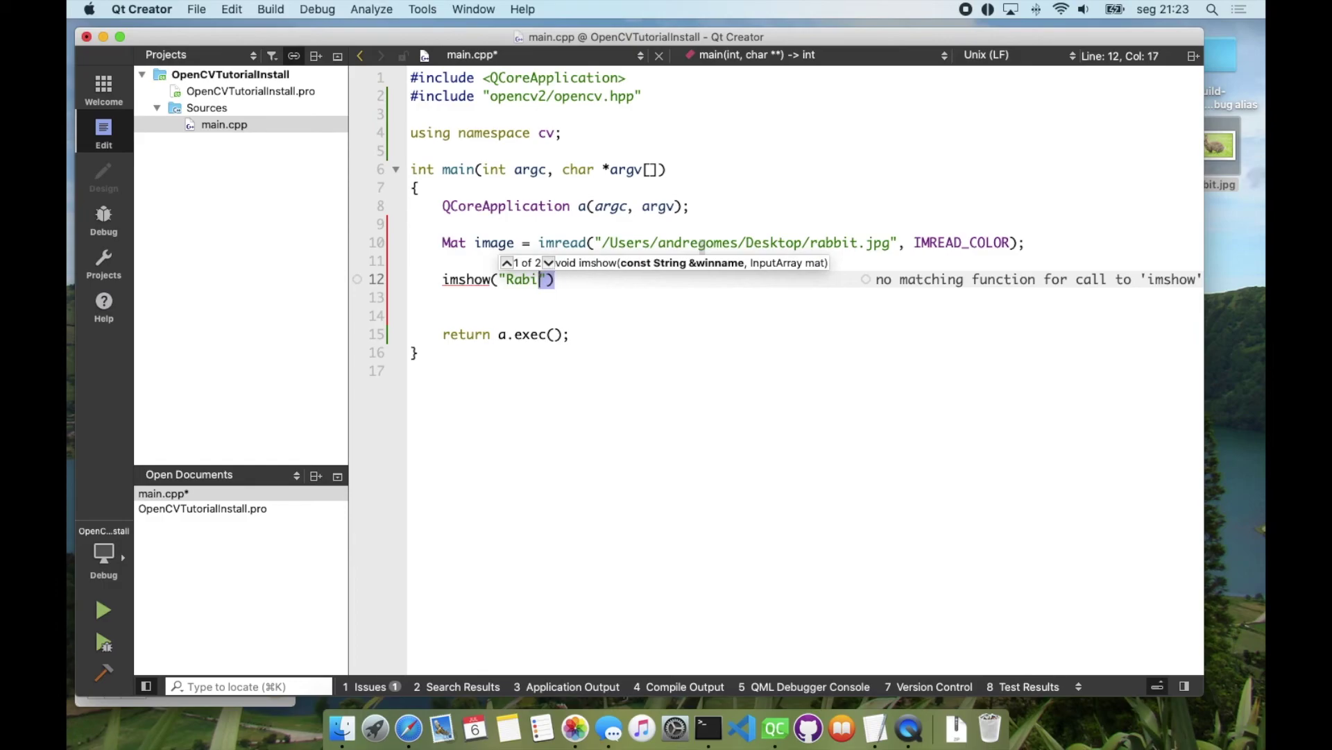
{"action": "type", "text": "bit\", imag"}
{"action": "key", "text": "Return"}
{"action": "type", "text": ");"}
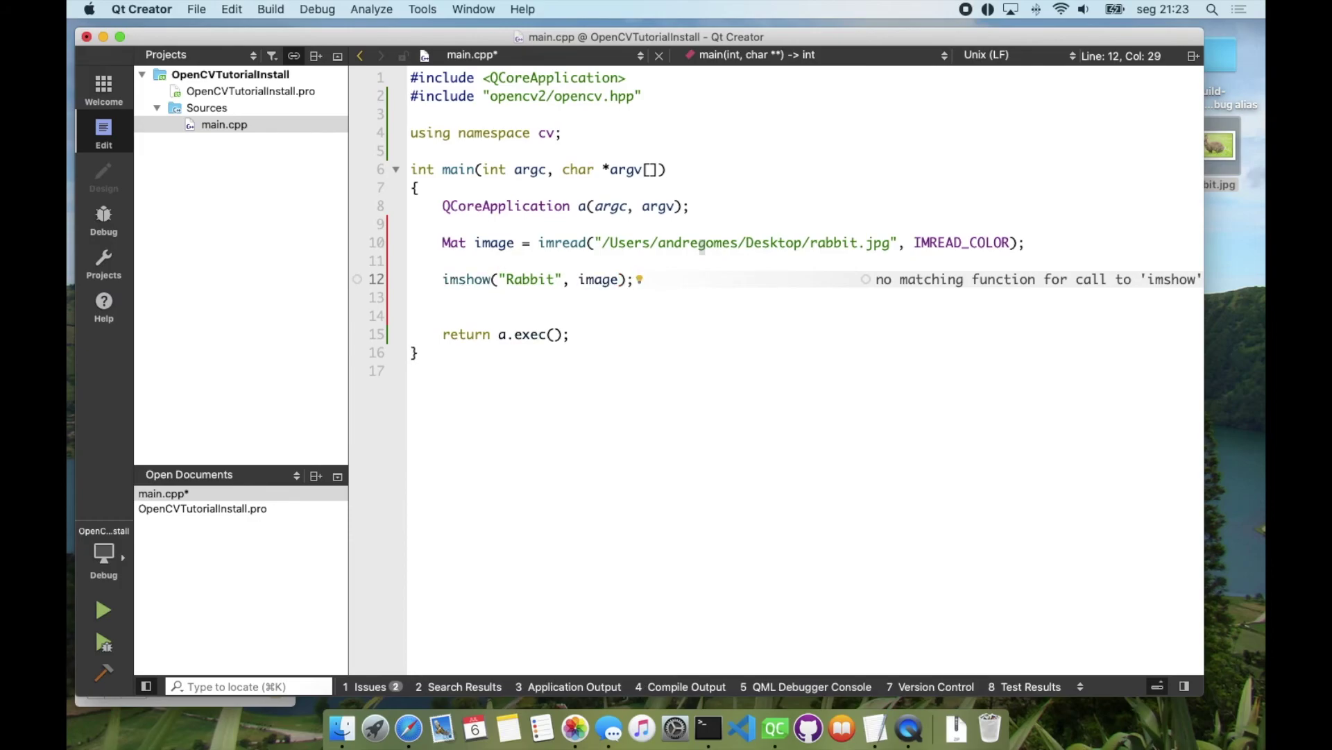
- Remove the surplus blank lines between the imshow call and the return statement, keeping a single empty line
{"action": "key", "text": "Return"}
{"action": "key", "text": "Down"}
{"action": "key", "text": "Down"}
{"action": "key", "text": "BackSpace"}
{"action": "key", "text": "BackSpace"}
{"action": "key", "text": "BackSpace"}
{"action": "key", "text": "BackSpace"}
{"action": "key", "text": "BackSpace"}
{"action": "key", "text": "BackSpace"}
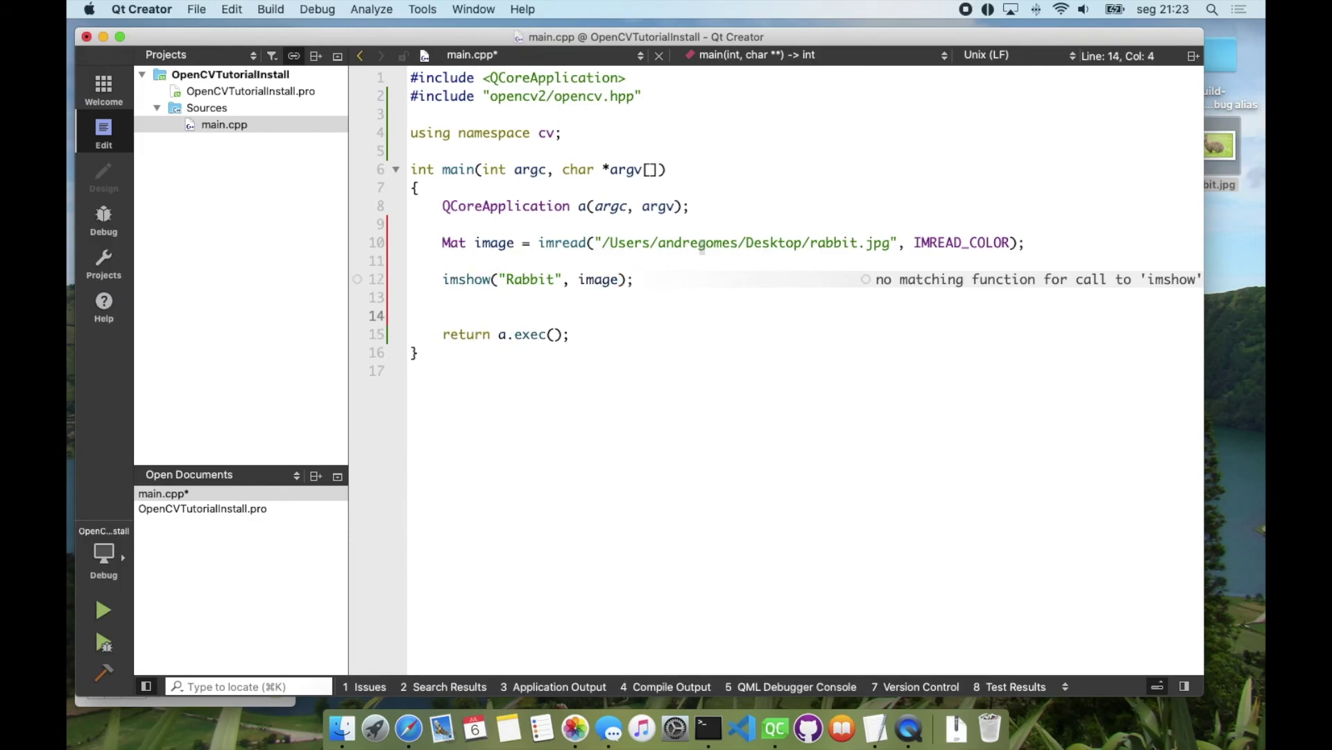
{"action": "key", "text": "BackSpace"}
{"action": "key", "text": "BackSpace"}
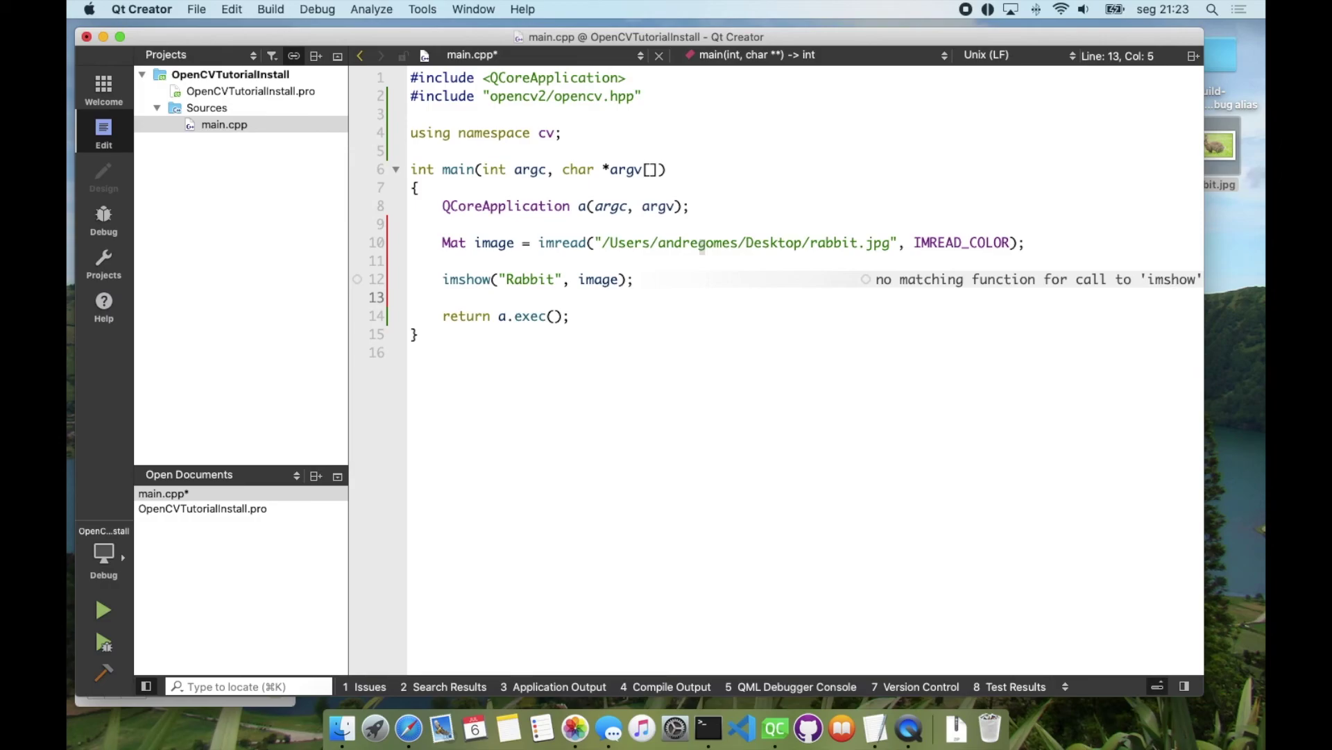
- Add the statement WaitKey(0); on the line directly below the imshow call
{"action": "type", "text": "WaitKey"}
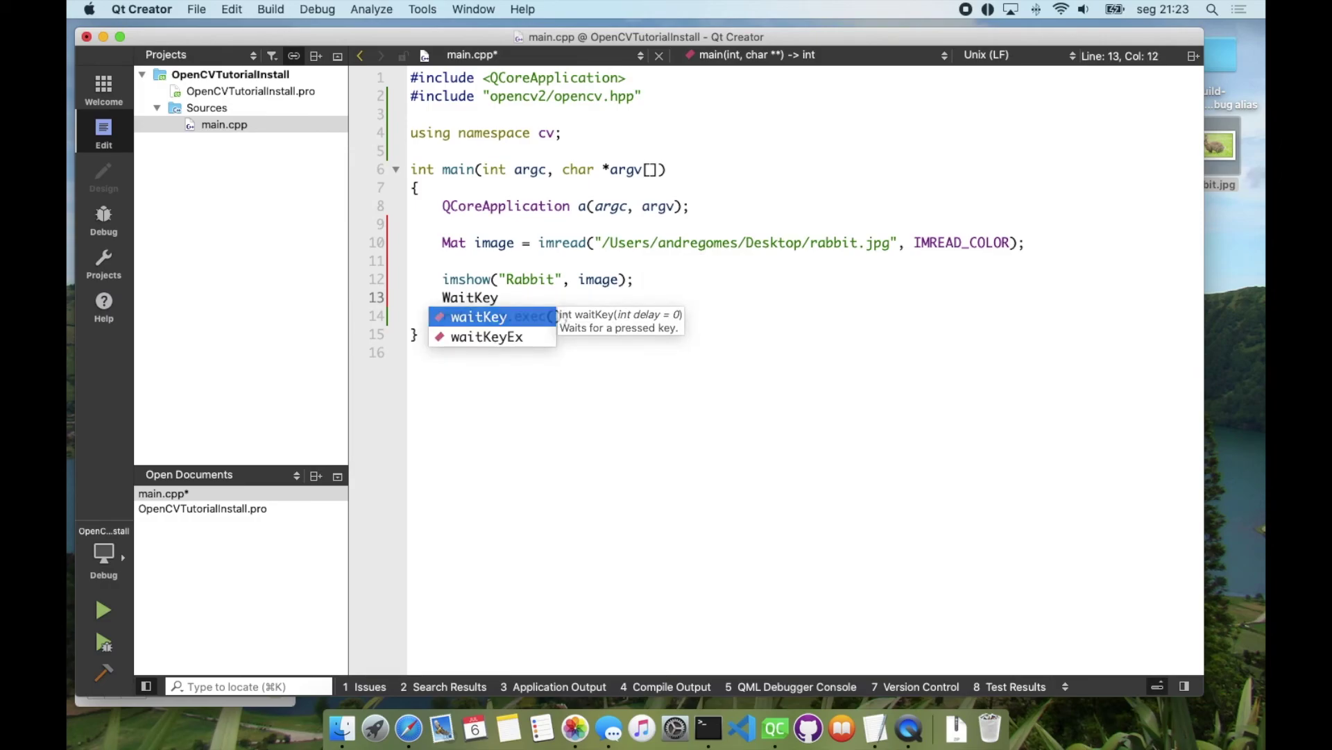
{"action": "type", "text": "(0)M"}
{"action": "key", "text": "BackSpace"}
{"action": "type", "text": ";"}
- Correct the WaitKey call's first letter to lowercase w and insert a blank line below the statement
{"action": "key", "text": "Left"}
{"action": "key", "text": "Left"}
{"action": "key", "text": "Left"}
{"action": "key", "text": "Left"}
{"action": "key", "text": "Left"}
{"action": "key", "text": "Left"}
{"action": "key", "text": "Left"}
{"action": "key", "text": "Left"}
{"action": "key", "text": "Left"}
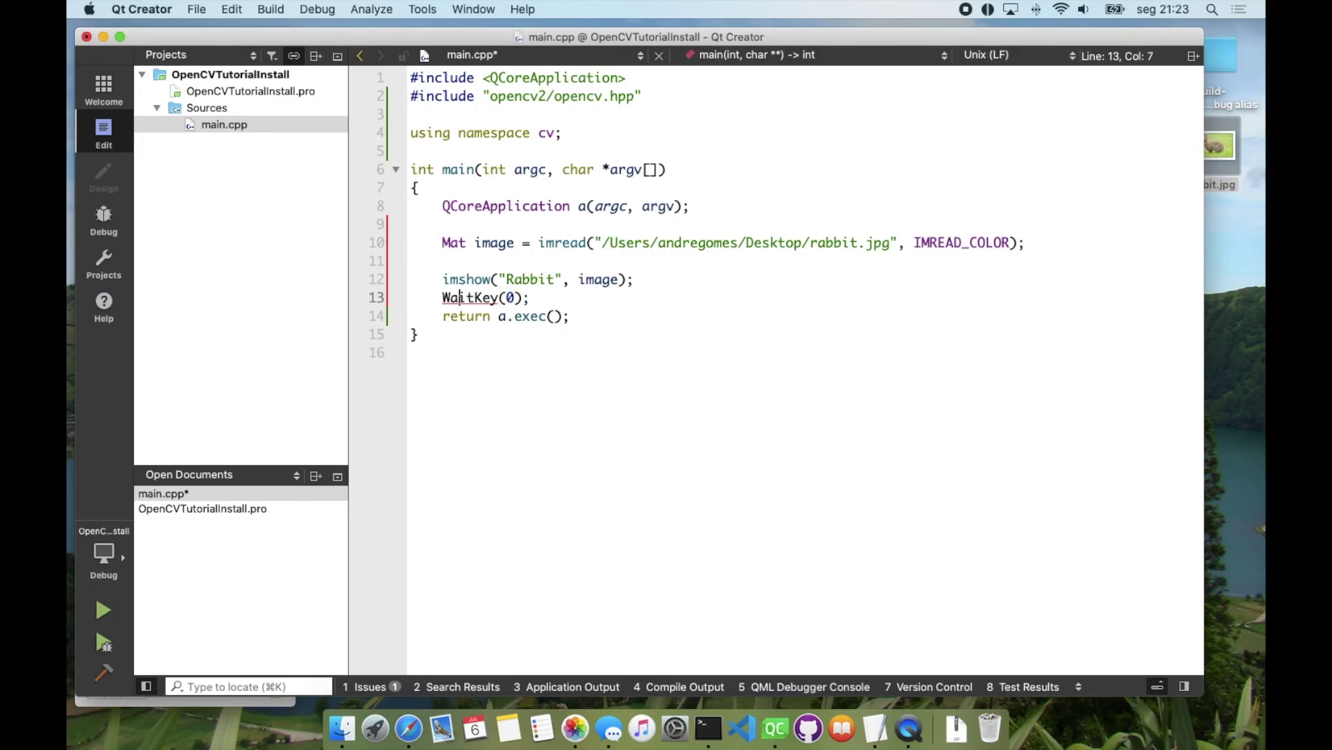
{"action": "key", "text": "Left"}
{"action": "key", "text": "BackSpace"}
{"action": "type", "text": "w"}
{"action": "key", "text": "End"}
{"action": "key", "text": "Return"}
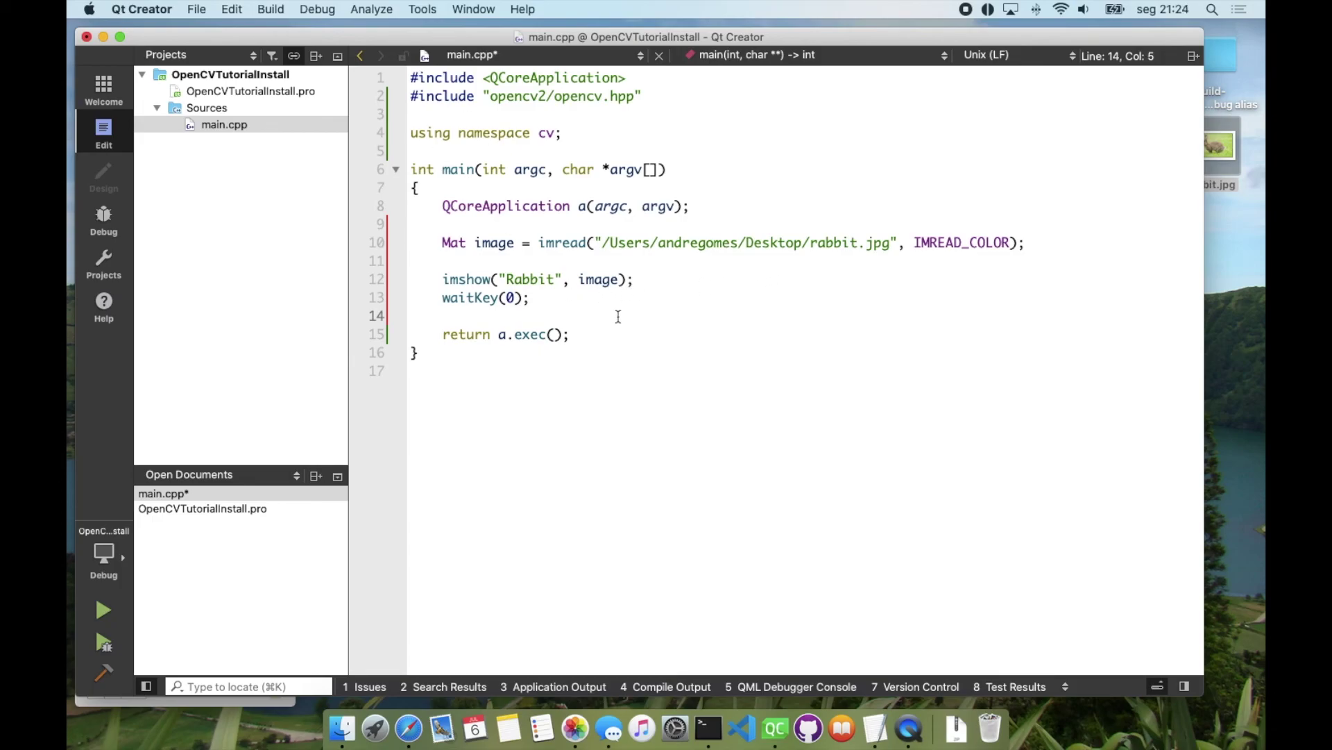
- Build and run the project, and move the Rabbit image window toward the middle of the screen
{"action": "key", "text": "super+r"}
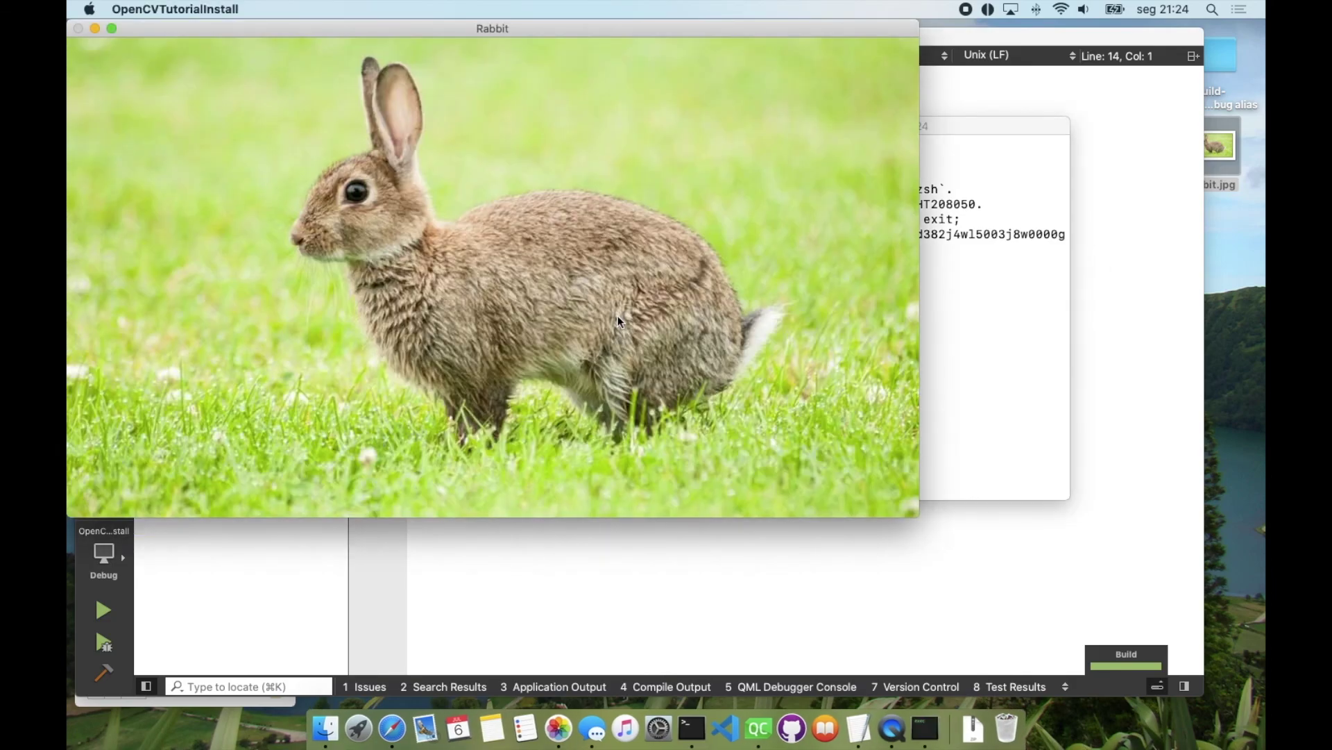
{"action": "left_click_drag", "start_coordinate": [513, 30], "coordinate": [707, 78]}
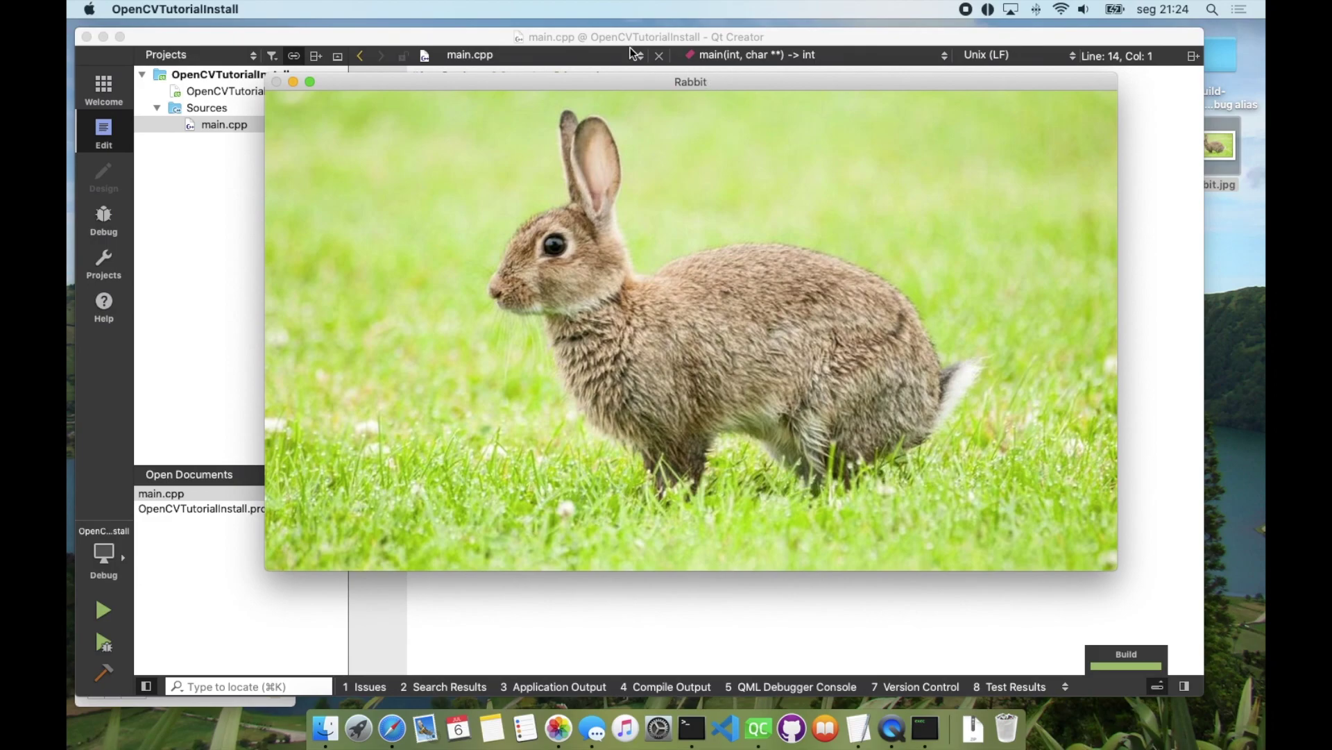